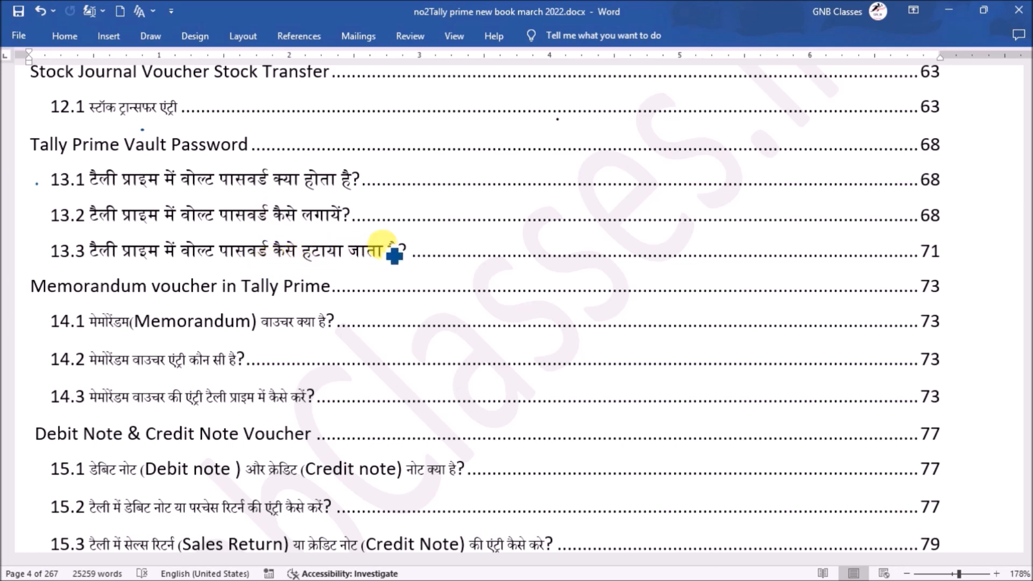
Follow the 'Tally Prime Vault Password' table-of-contents link to page 72
left_click(940, 217, "ctrl")
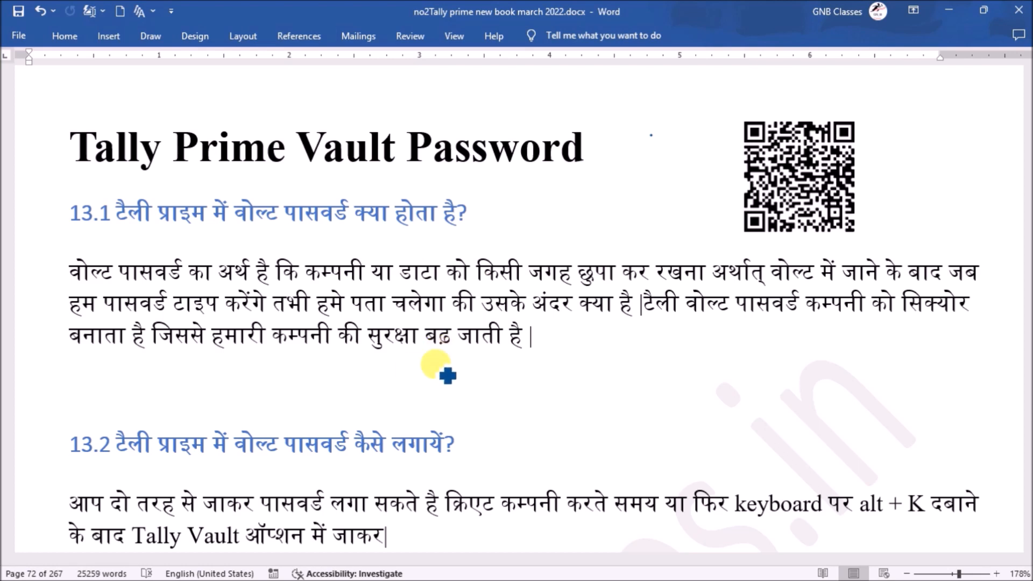
Draw a box below the first paragraph and handwrite a boxed Yes = Normal note
mouse_move(591, 372)
left_mouse_down()
mouse_move(576, 387)
mouse_move(584, 364)
mouse_move(674, 358)
mouse_move(607, 429)
mouse_move(573, 428)
left_mouse_up()
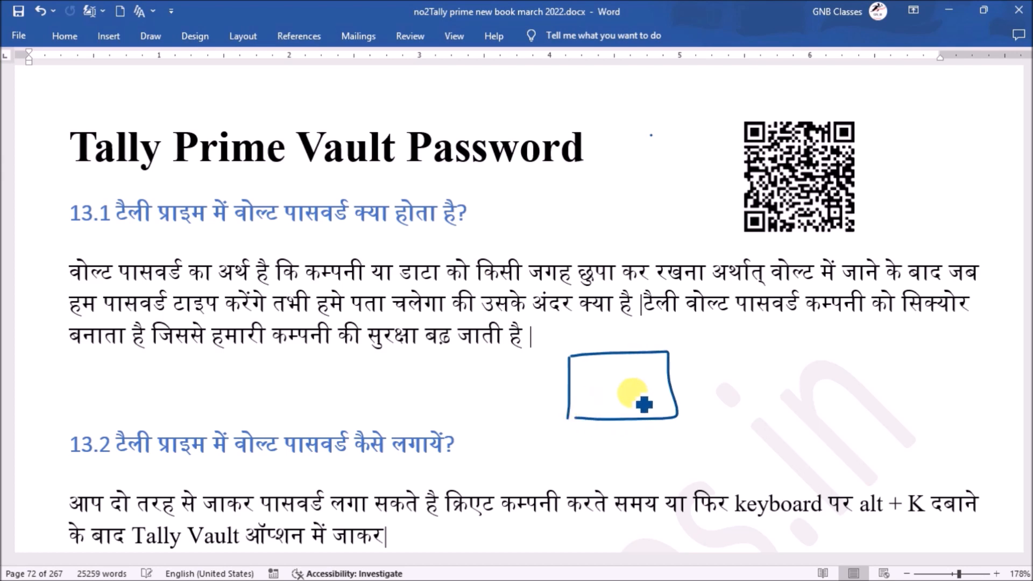
mouse_move(652, 375)
left_mouse_down()
mouse_move(686, 371)
mouse_move(701, 385)
mouse_move(724, 370)
mouse_move(733, 385)
mouse_move(715, 357)
left_mouse_up()
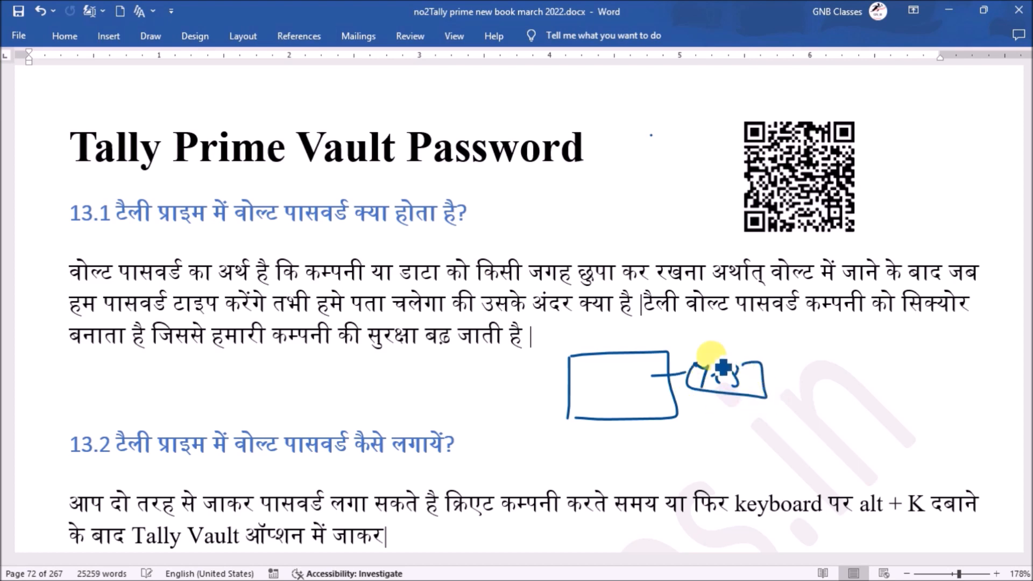
left_click_drag(797, 364, 820, 362)
left_click_drag(799, 385, 816, 384)
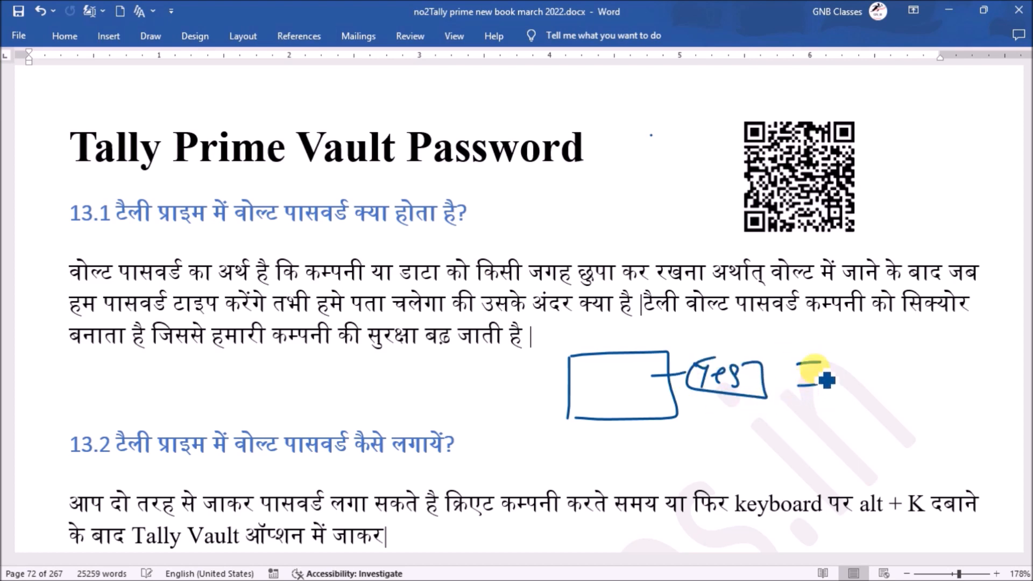
mouse_move(838, 332)
left_mouse_down()
mouse_move(852, 355)
mouse_move(858, 331)
left_mouse_up()
mouse_move(877, 340)
left_mouse_down()
mouse_move(923, 353)
mouse_move(953, 350)
mouse_move(955, 338)
left_mouse_up()
left_click_drag(910, 359, 957, 354)
Underline the chapter title, circle Vault with an arrow to 'Hide', and add a spiral
left_click_drag(232, 172, 335, 169)
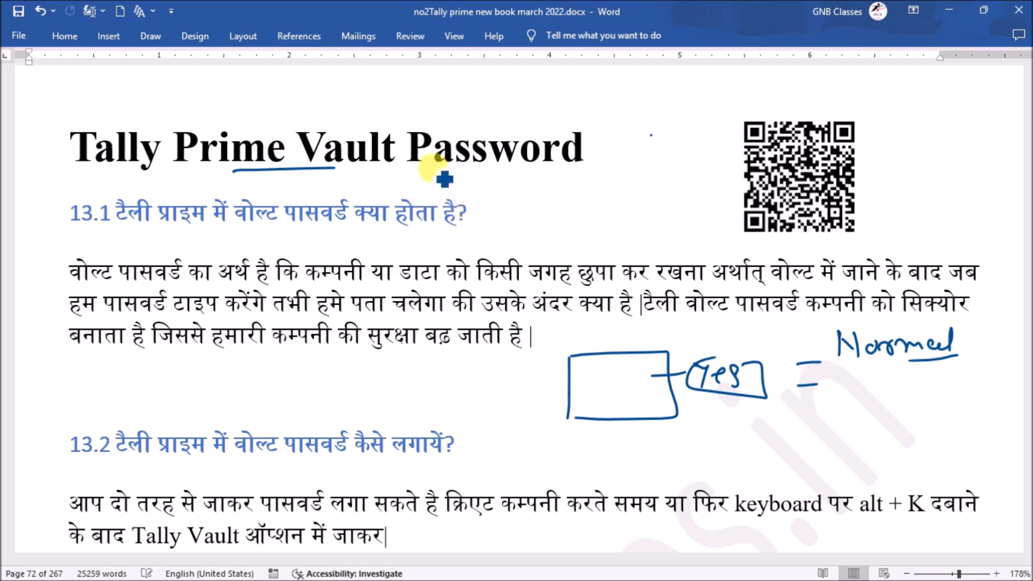
left_click_drag(416, 171, 559, 168)
mouse_move(384, 122)
left_mouse_down()
mouse_move(372, 109)
mouse_move(300, 111)
mouse_move(288, 171)
mouse_move(415, 171)
mouse_move(405, 116)
left_mouse_up()
mouse_move(405, 110)
left_mouse_down()
mouse_move(451, 91)
mouse_move(503, 105)
left_mouse_up()
left_click_drag(516, 95, 538, 101)
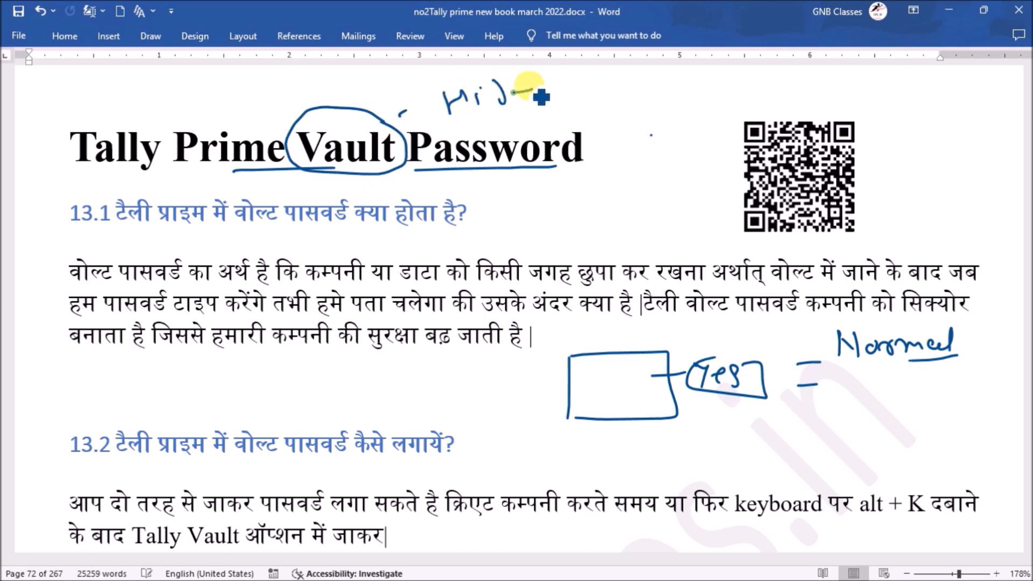
mouse_move(368, 116)
left_mouse_down()
mouse_move(426, 91)
mouse_move(421, 98)
mouse_move(536, 110)
left_mouse_up()
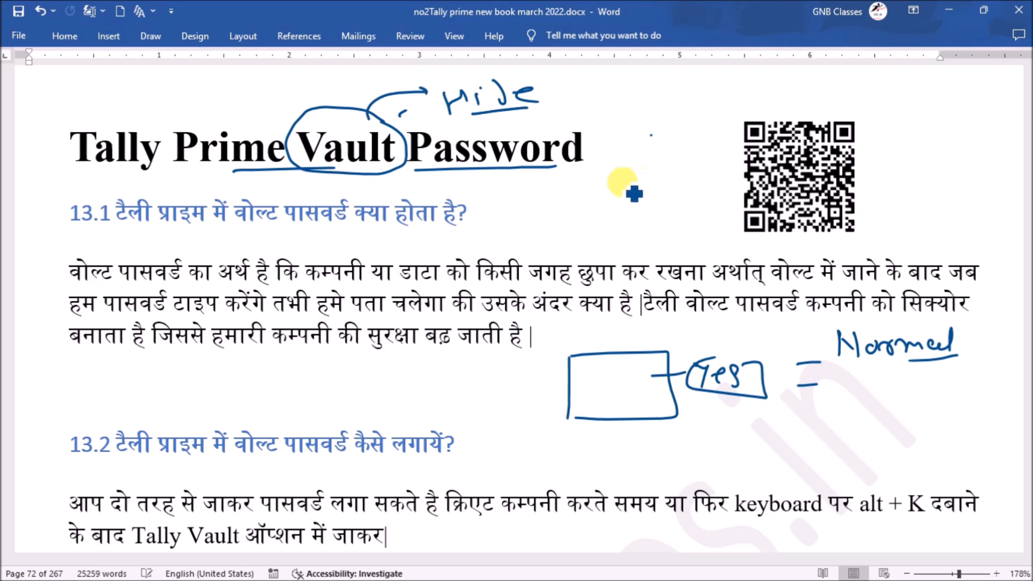
left_click_drag(635, 162, 635, 174)
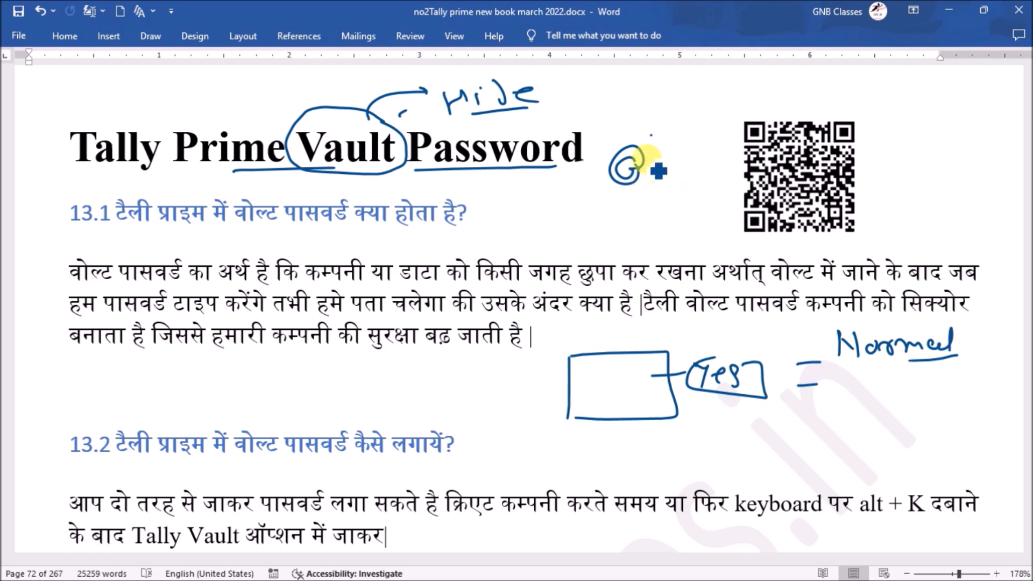
Add an arrow stroke beside the spiral, box the handwritten Normal, and draw a box below the G
left_click_drag(662, 123, 645, 130)
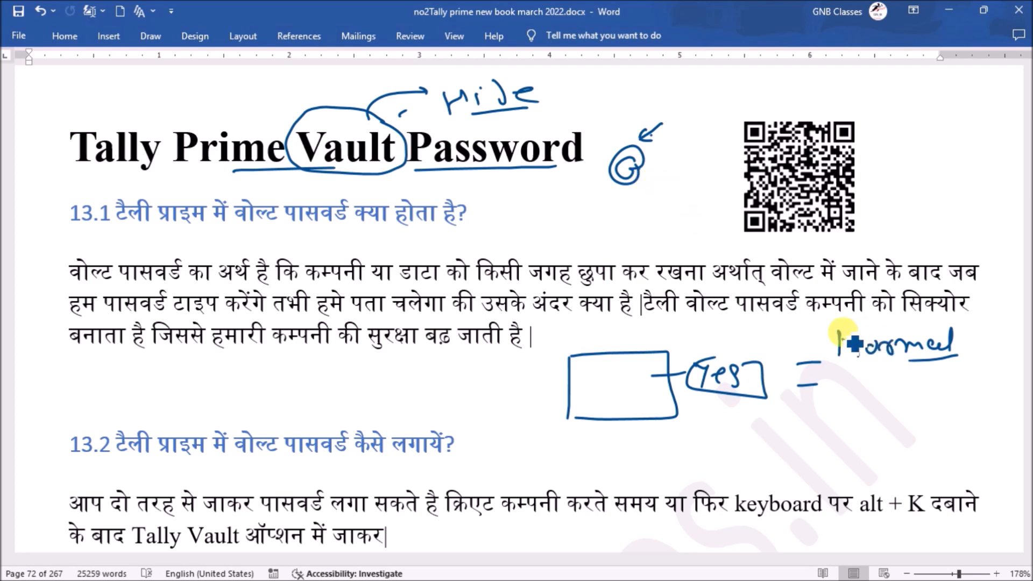
mouse_move(833, 326)
left_mouse_down()
mouse_move(846, 371)
mouse_move(955, 341)
mouse_move(971, 372)
mouse_move(840, 371)
left_mouse_up()
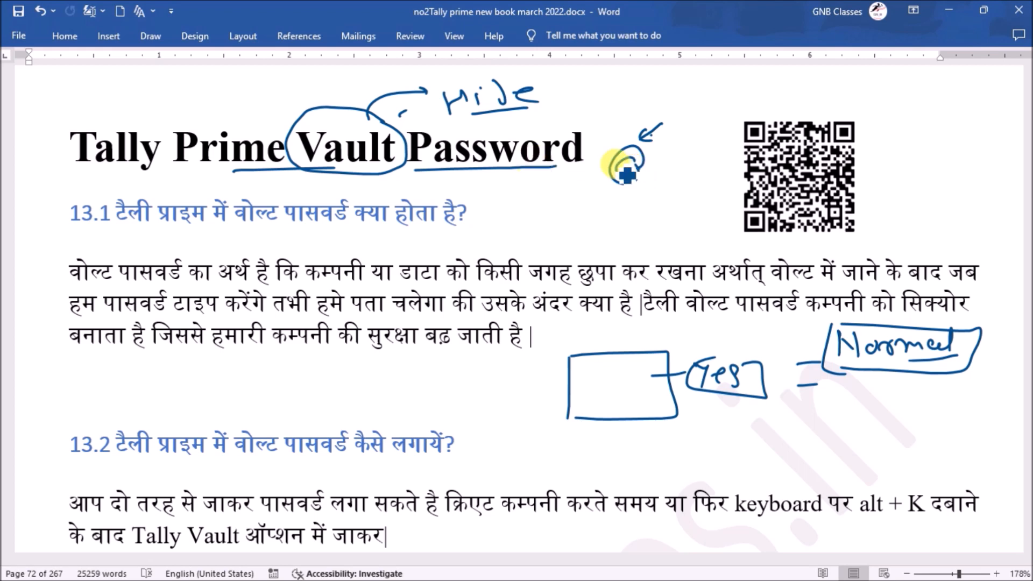
mouse_move(590, 247)
left_mouse_down()
mouse_move(591, 202)
mouse_move(642, 240)
mouse_move(591, 248)
left_mouse_up()
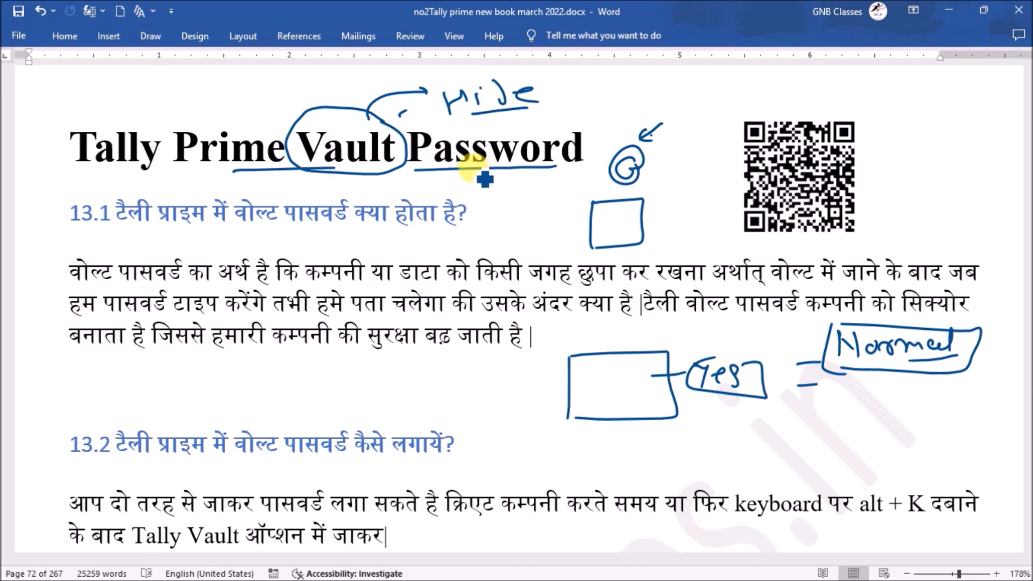
Underline Vault, Password, छुपा and वोल्ट, circle अर्थात् वोल्ट, and add stacked dash marks
left_click_drag(307, 175, 356, 171)
left_click_drag(422, 176, 526, 170)
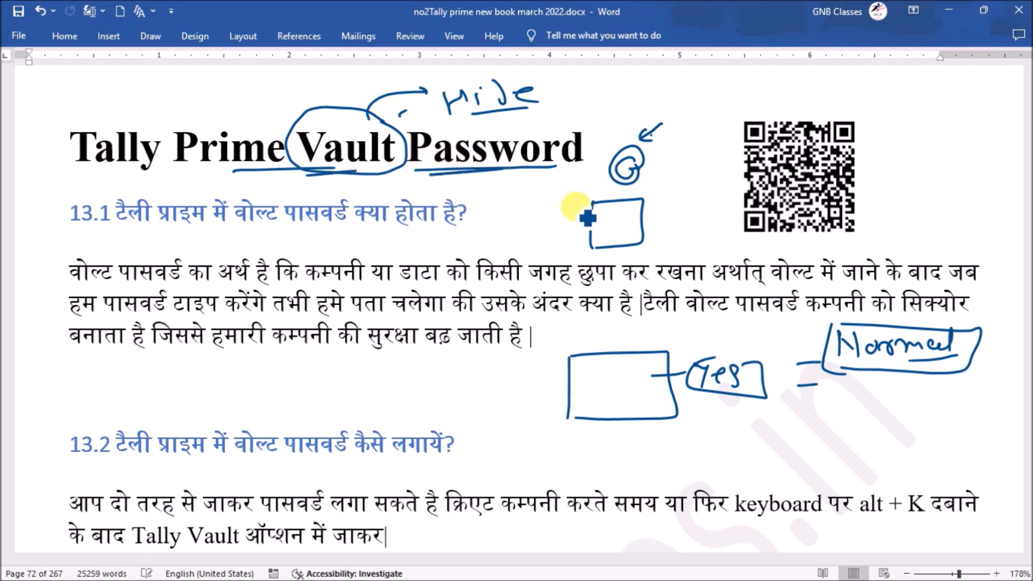
left_click_drag(584, 290, 624, 289)
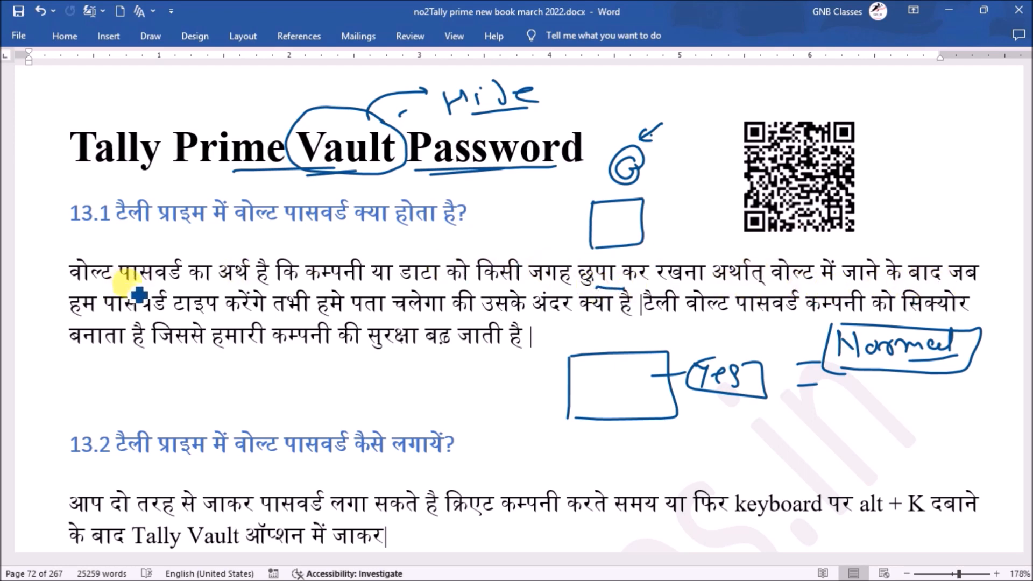
left_click_drag(787, 277, 813, 279)
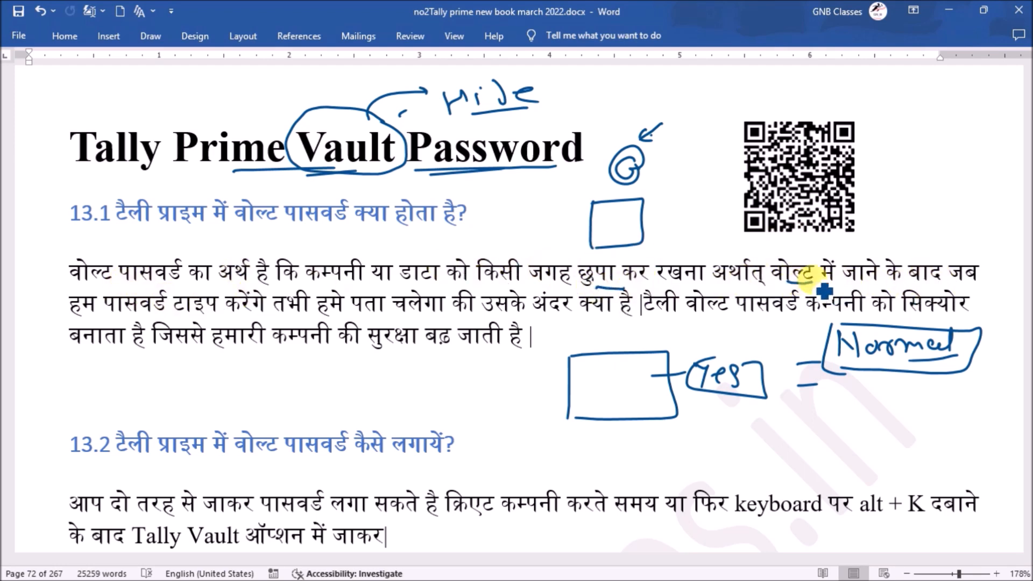
mouse_move(733, 250)
left_mouse_down()
mouse_move(812, 289)
mouse_move(764, 288)
left_mouse_up()
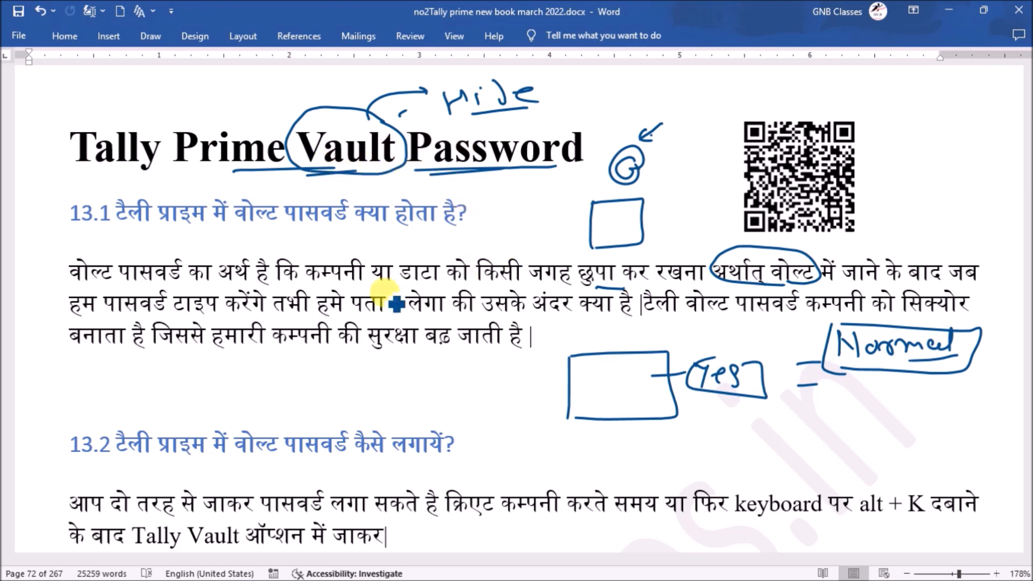
left_click_drag(262, 370, 298, 367)
mouse_move(268, 384)
left_mouse_down()
mouse_move(288, 395)
mouse_move(286, 413)
left_mouse_up()
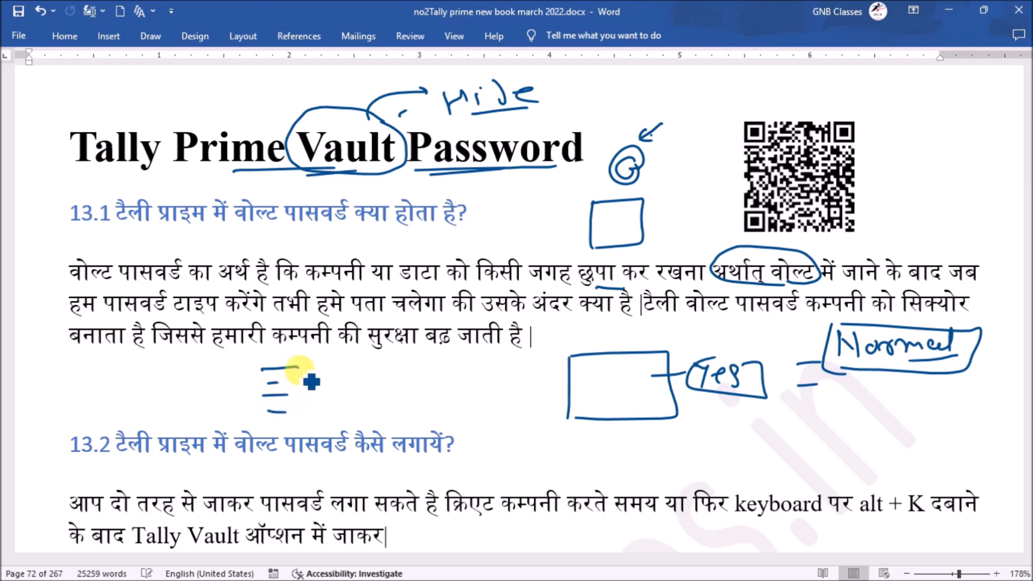
left_click_drag(262, 365, 303, 373)
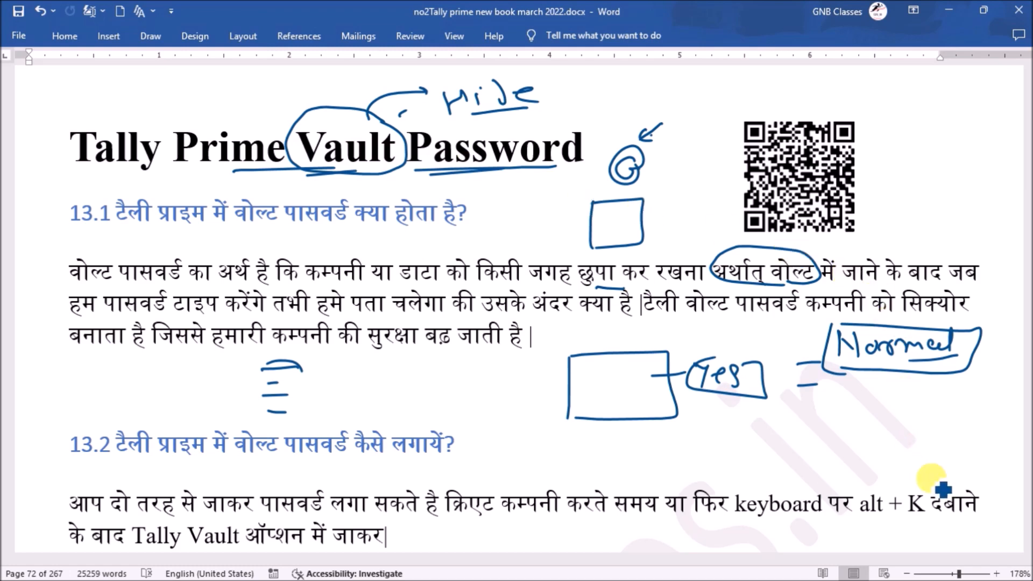
Scroll down to the TallyPrime screenshot and underline 'Tally Vault' in the instructions
left_click(1028, 550)
left_click(1028, 550)
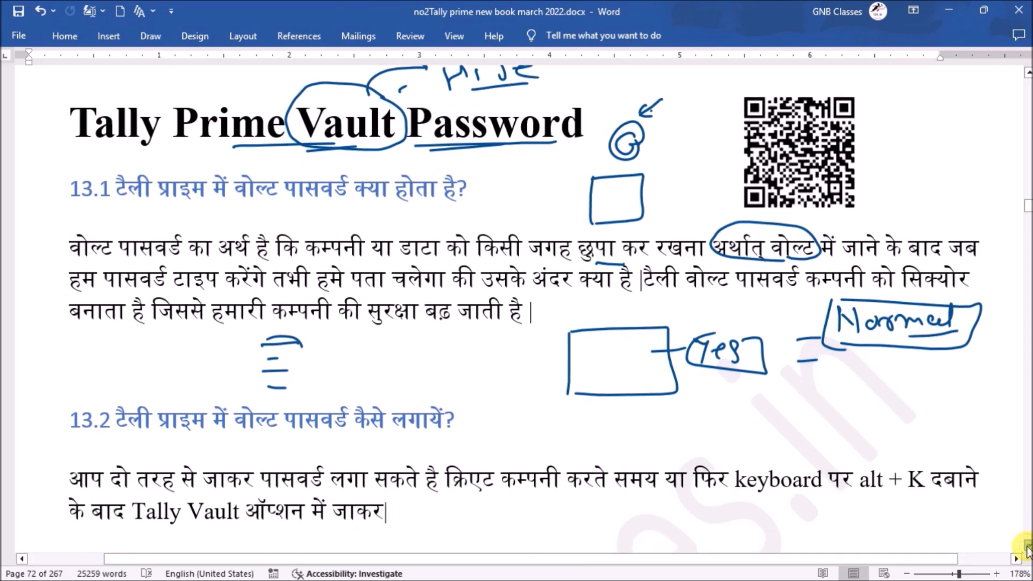
left_click(1028, 550)
left_click(1027, 550)
left_click(1028, 550)
left_click(1028, 550)
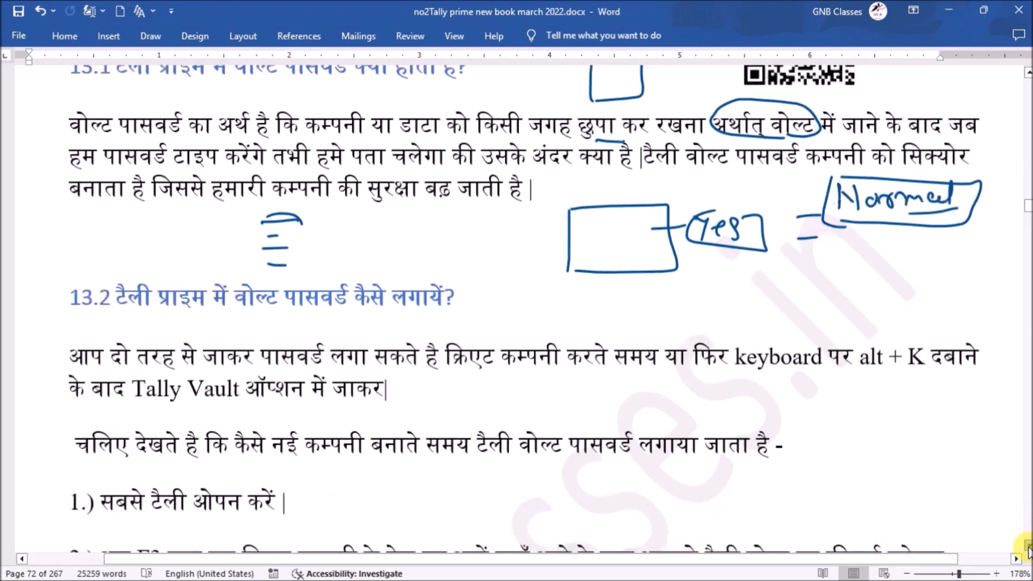
left_click(1028, 550)
left_click(1028, 549)
left_click(1028, 550)
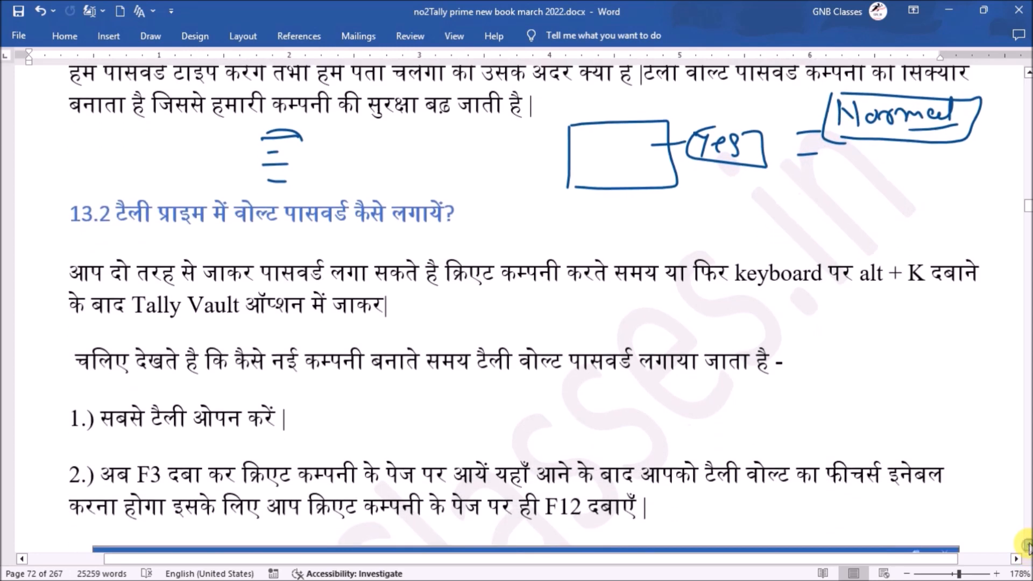
left_click(1028, 550)
left_click(1027, 550)
left_click(1028, 550)
left_click(1028, 550)
left_click(1028, 550)
left_click(1028, 550)
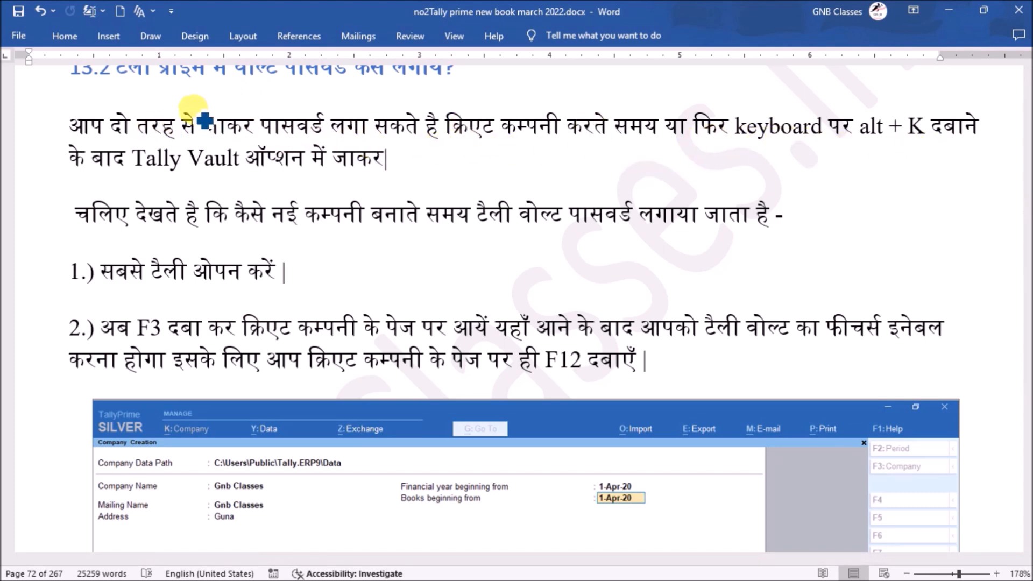
left_click_drag(137, 176, 216, 173)
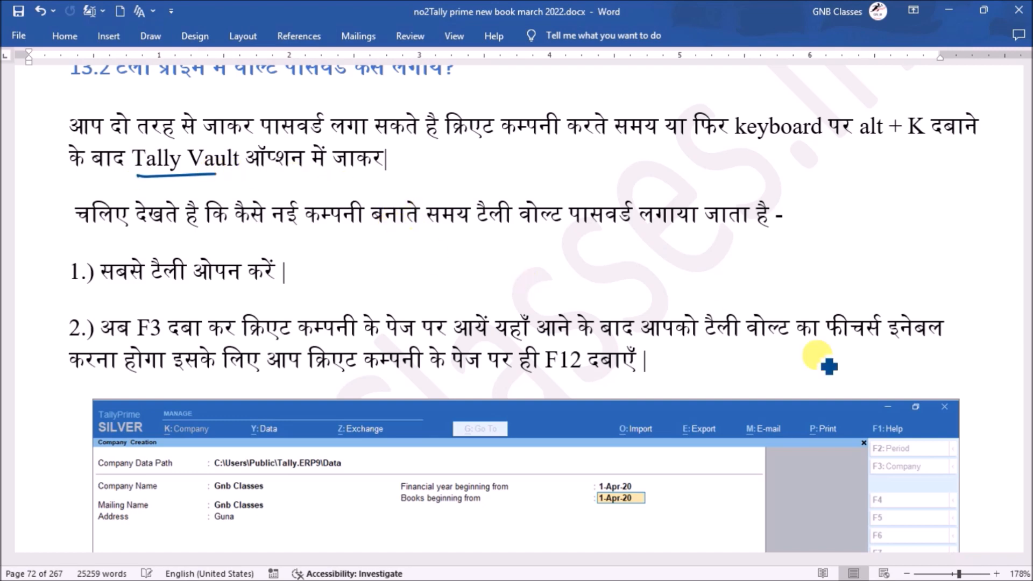
Draw an arrow to a circled Press F12, and mark Company Creation and K:Company in the screenshot
left_click(1027, 545)
scroll(1028, 539, "down", 6)
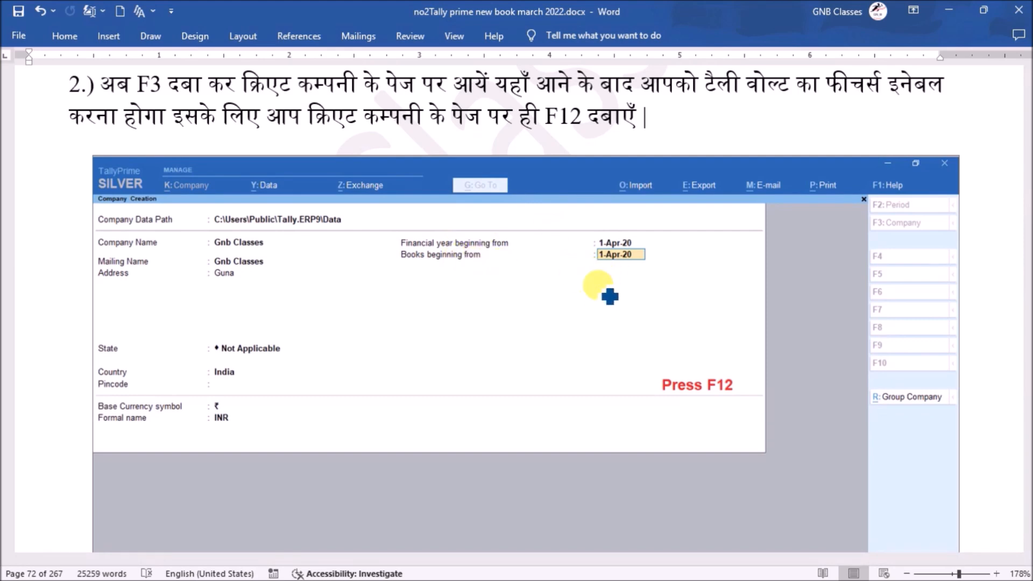
mouse_move(637, 307)
left_mouse_down()
mouse_move(653, 316)
mouse_move(667, 356)
mouse_move(681, 341)
left_mouse_up()
mouse_move(723, 372)
left_mouse_down()
mouse_move(648, 397)
mouse_move(732, 380)
left_mouse_up()
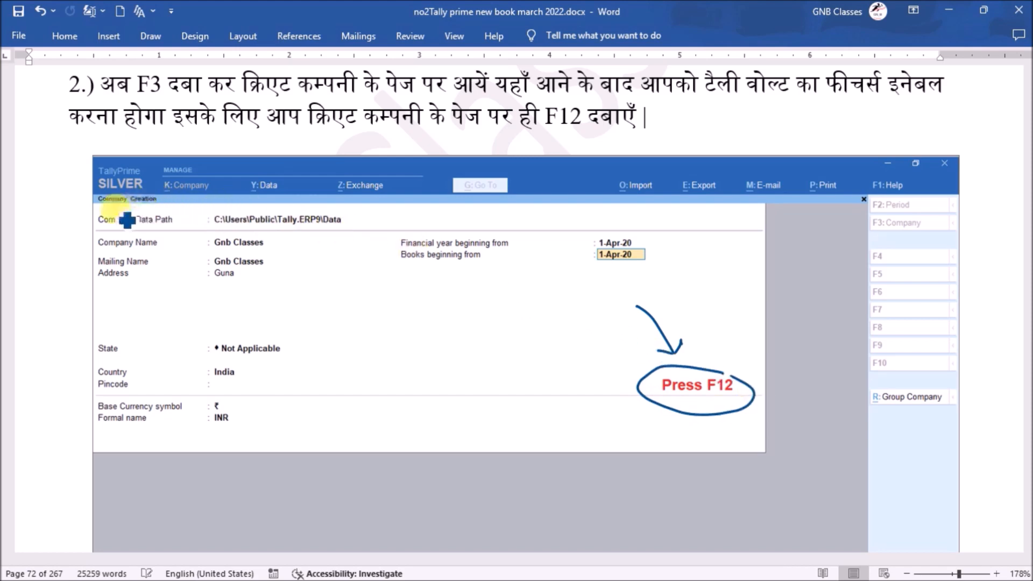
mouse_move(101, 208)
left_mouse_down()
mouse_move(157, 206)
mouse_move(106, 196)
left_mouse_up()
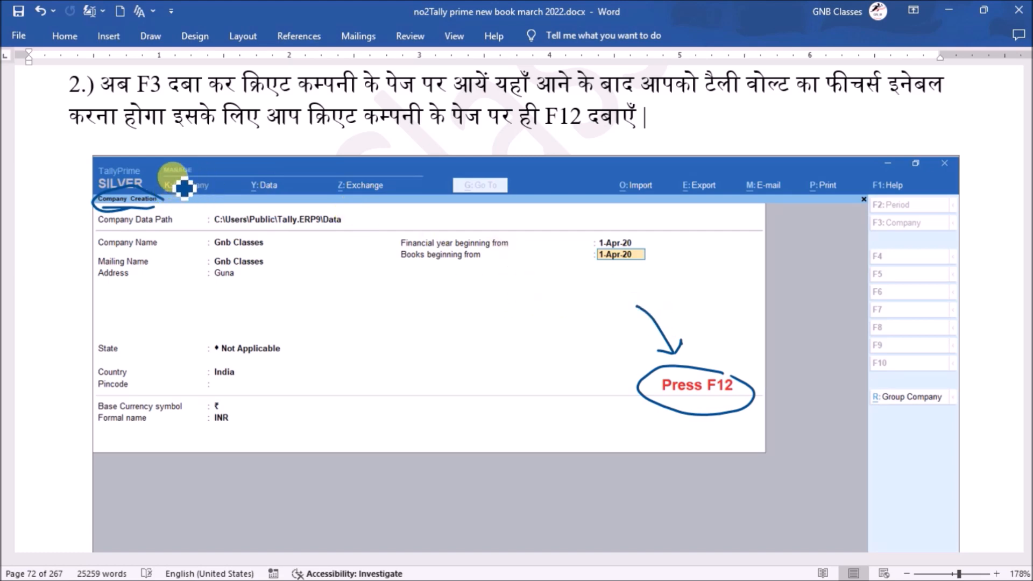
mouse_move(183, 187)
left_mouse_down()
mouse_move(161, 202)
mouse_move(224, 188)
mouse_move(146, 200)
left_mouse_up()
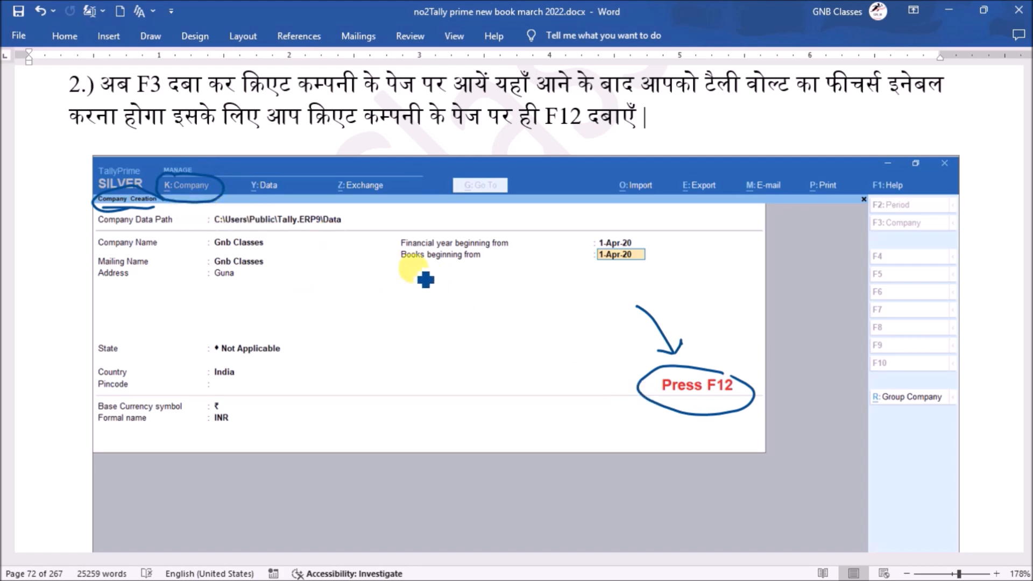
left_click_drag(226, 155, 230, 166)
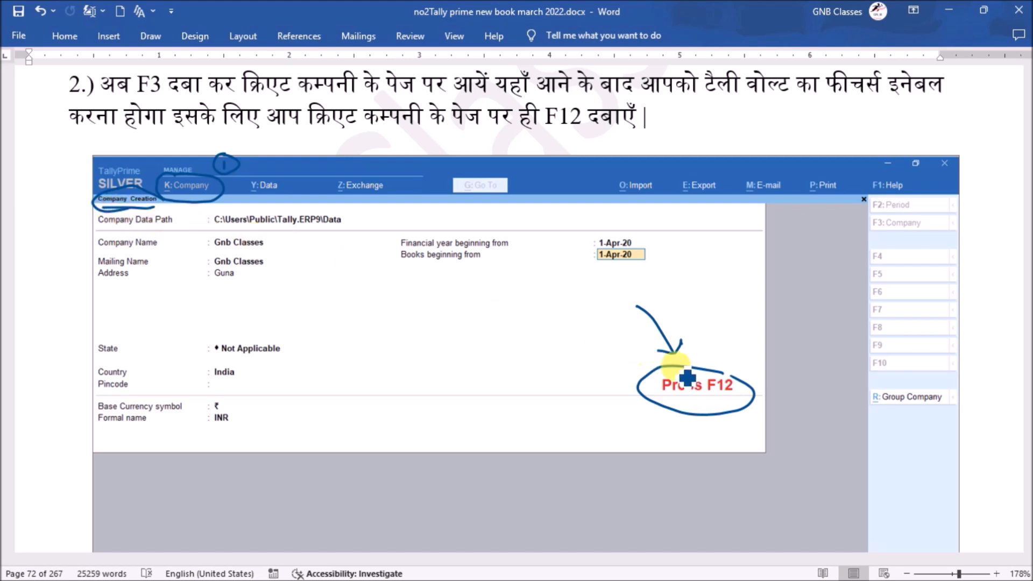
left_click_drag(612, 282, 572, 293)
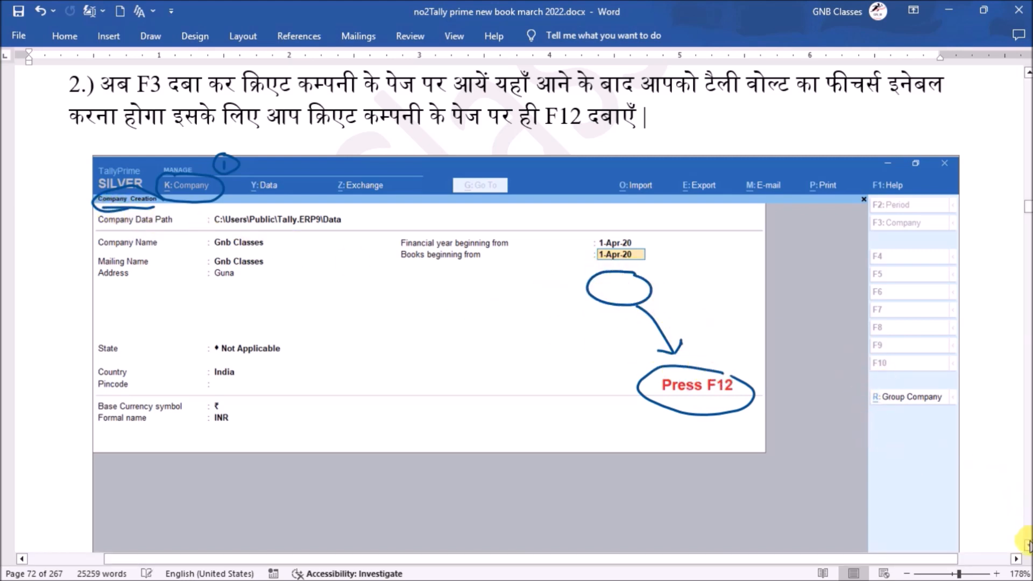
left_click(1027, 545)
left_click_drag(1027, 545, 1028, 545)
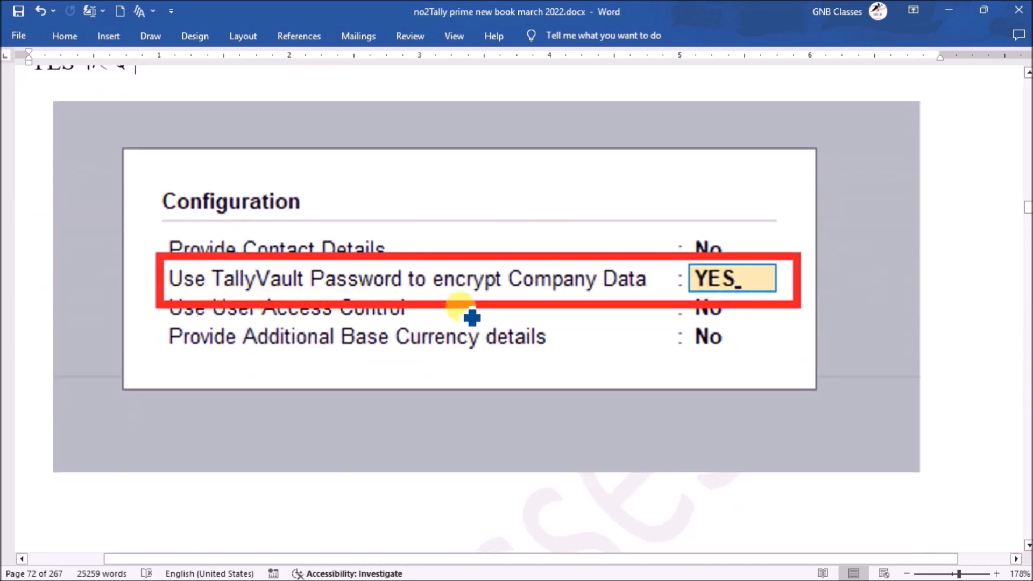
Underline 'encrypt' and 'Company Data', draw a line upward, and handwrite 'End to encryption' above the table
left_click_drag(432, 295, 472, 296)
left_click_drag(542, 296, 624, 298)
mouse_move(463, 265)
left_mouse_down()
mouse_move(472, 232)
mouse_move(537, 205)
mouse_move(580, 201)
mouse_move(600, 231)
mouse_move(466, 234)
mouse_move(565, 184)
left_mouse_up()
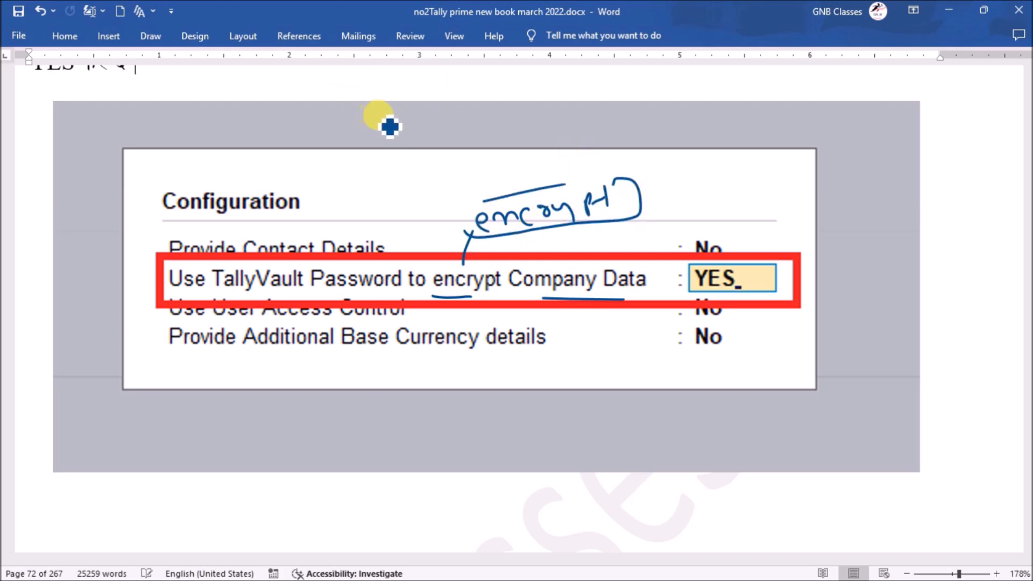
mouse_move(403, 108)
left_mouse_down()
mouse_move(413, 133)
mouse_move(471, 129)
left_mouse_up()
left_click_drag(538, 123, 586, 125)
mouse_move(665, 125)
left_mouse_down()
mouse_move(791, 131)
mouse_move(789, 152)
mouse_move(502, 161)
mouse_move(392, 106)
mouse_move(726, 88)
mouse_move(778, 114)
left_mouse_up()
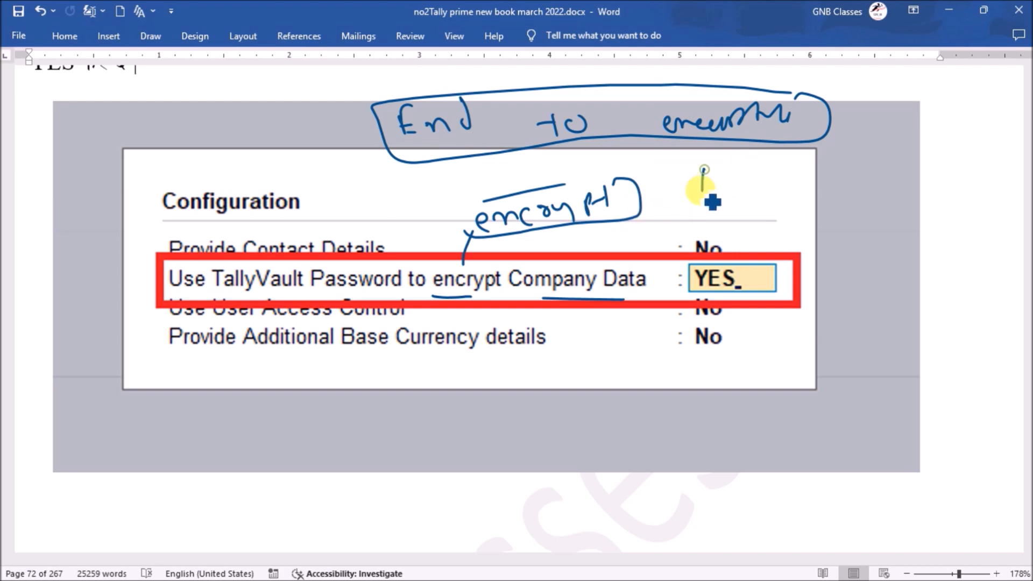
Write two MSG notes right of the table, circle them, and arrow down toward the Cipher Text note
left_click_drag(721, 167, 732, 188)
mouse_move(775, 170)
left_mouse_down()
mouse_move(779, 183)
mouse_move(818, 173)
left_mouse_up()
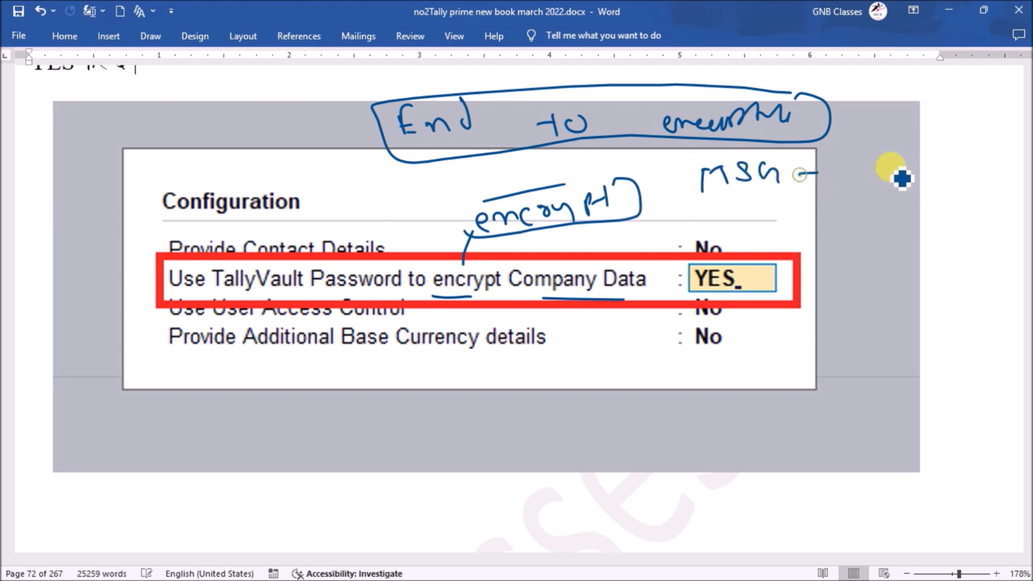
mouse_move(887, 163)
left_mouse_down()
mouse_move(926, 177)
mouse_move(979, 166)
mouse_move(934, 161)
mouse_move(947, 156)
mouse_move(898, 191)
mouse_move(878, 166)
left_mouse_up()
mouse_move(795, 164)
left_mouse_down()
mouse_move(780, 203)
mouse_move(720, 162)
left_mouse_up()
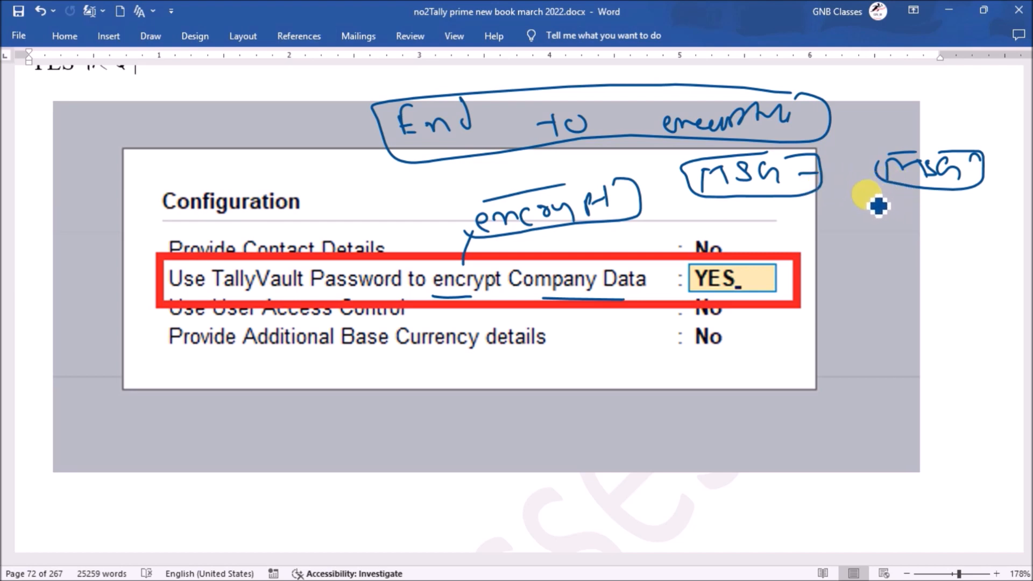
left_click_drag(874, 200, 872, 214)
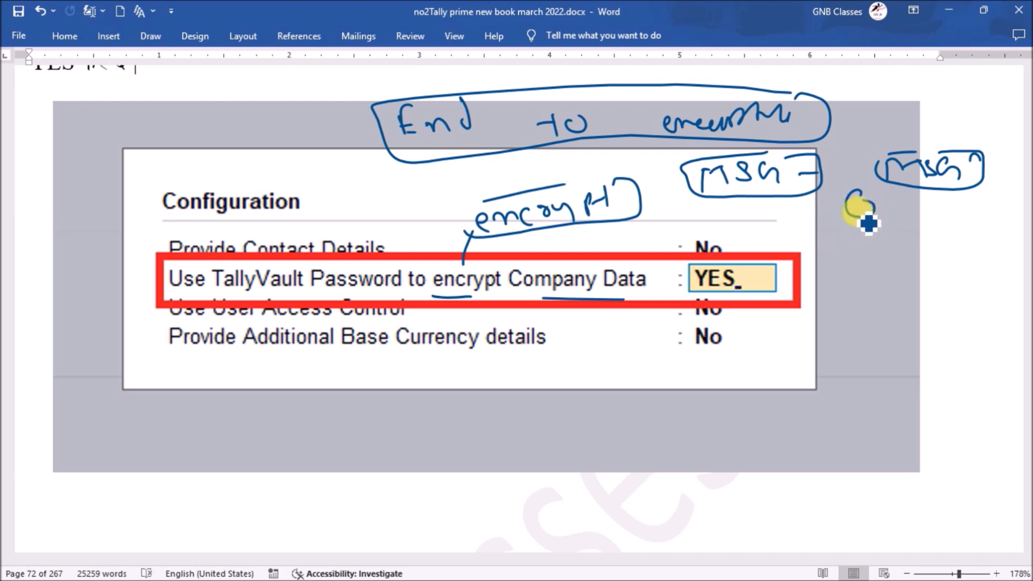
mouse_move(859, 216)
left_mouse_down()
mouse_move(885, 245)
mouse_move(888, 281)
mouse_move(911, 260)
mouse_move(978, 260)
mouse_move(890, 293)
mouse_move(930, 265)
mouse_move(1022, 233)
left_mouse_up()
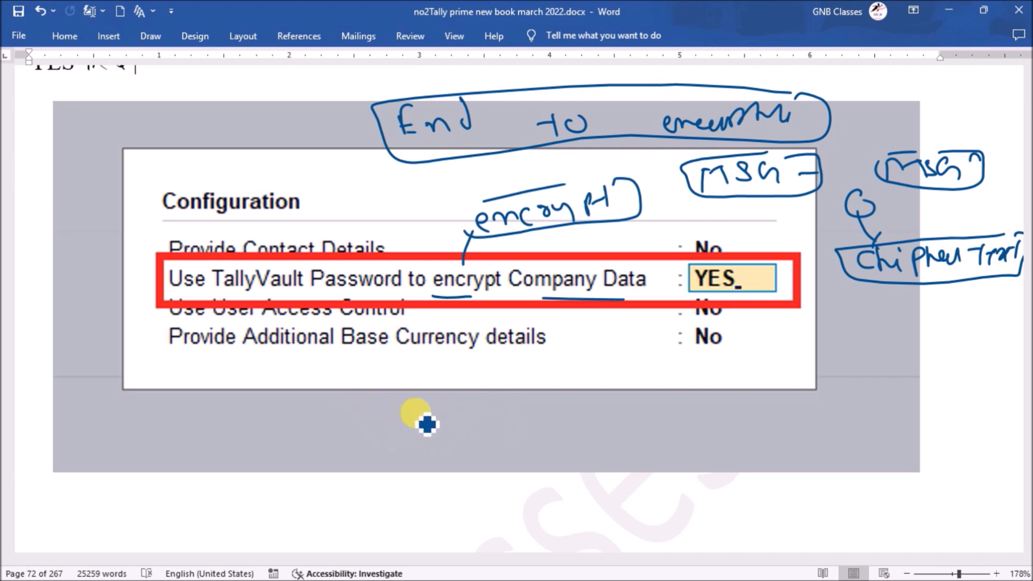
Sketch a boxed 123 with an arrow to a boxed 234, and box the right-hand 123
mouse_move(389, 415)
left_mouse_down()
mouse_move(391, 436)
mouse_move(440, 436)
left_mouse_up()
mouse_move(382, 410)
left_mouse_down()
mouse_move(477, 420)
mouse_move(389, 466)
mouse_move(369, 415)
mouse_move(446, 445)
left_mouse_up()
mouse_move(770, 410)
left_mouse_down()
mouse_move(817, 438)
mouse_move(847, 418)
mouse_move(840, 433)
left_mouse_up()
mouse_move(778, 429)
left_mouse_down()
mouse_move(761, 420)
mouse_move(872, 406)
mouse_move(772, 453)
left_mouse_up()
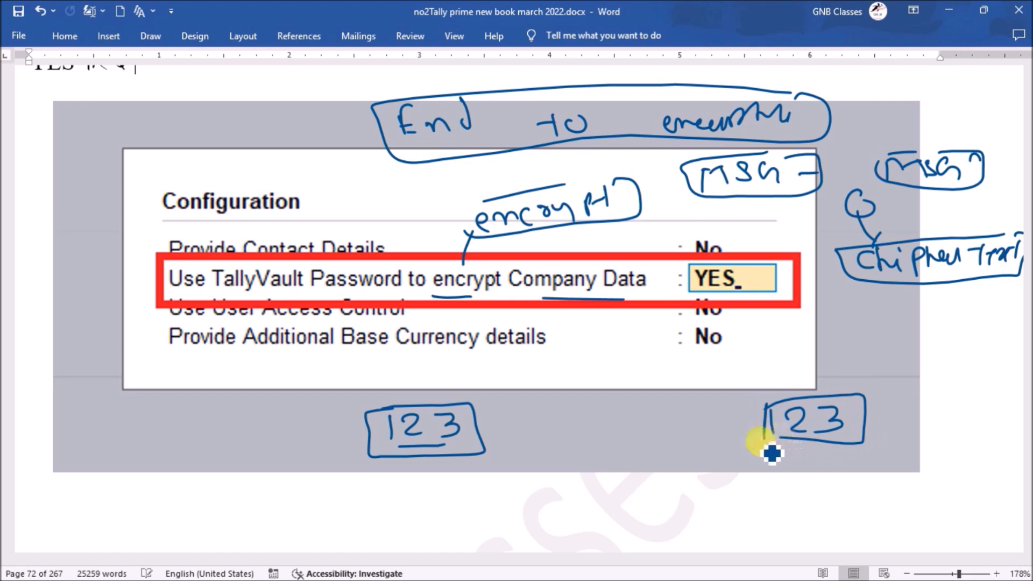
mouse_move(387, 448)
left_mouse_down()
mouse_move(455, 445)
mouse_move(500, 427)
left_mouse_up()
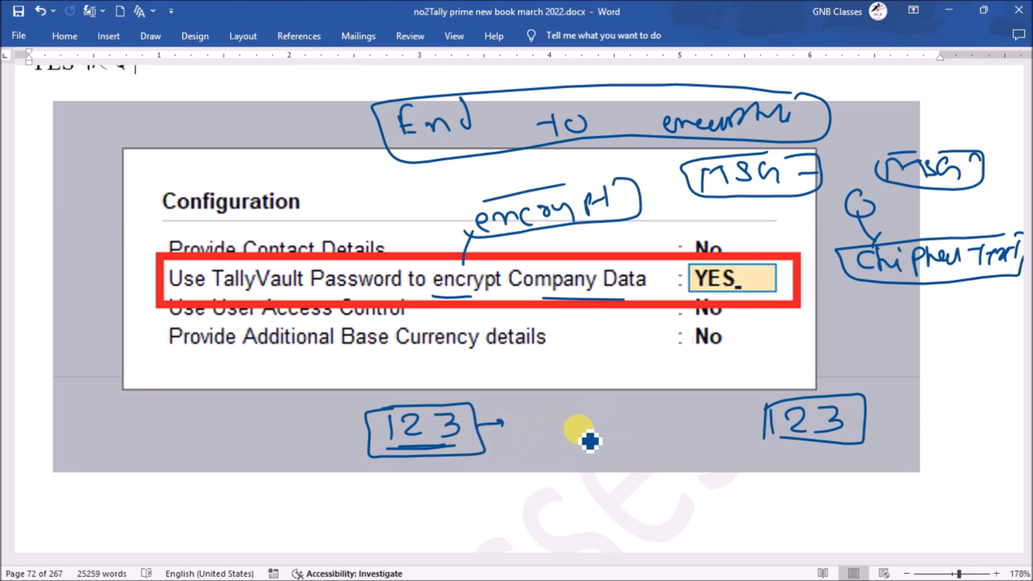
mouse_move(533, 414)
left_mouse_down()
mouse_move(554, 433)
mouse_move(604, 418)
mouse_move(613, 437)
left_mouse_up()
mouse_move(533, 449)
left_mouse_down()
mouse_move(611, 404)
mouse_move(558, 452)
mouse_move(611, 445)
mouse_move(530, 446)
left_mouse_up()
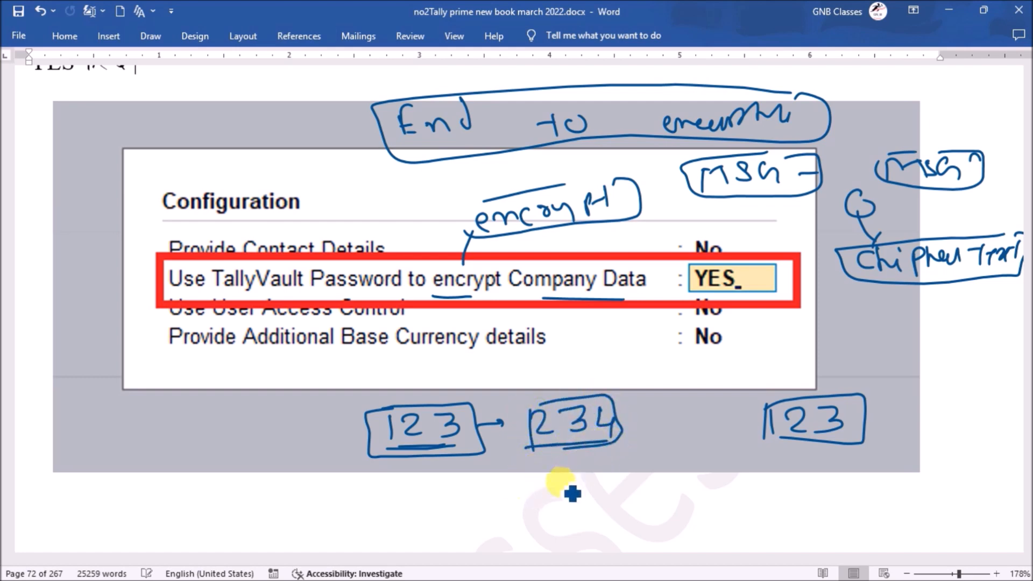
Add a circled -1 below 234 and a 234+1 note under the right-hand 123
left_click_drag(530, 481, 540, 480)
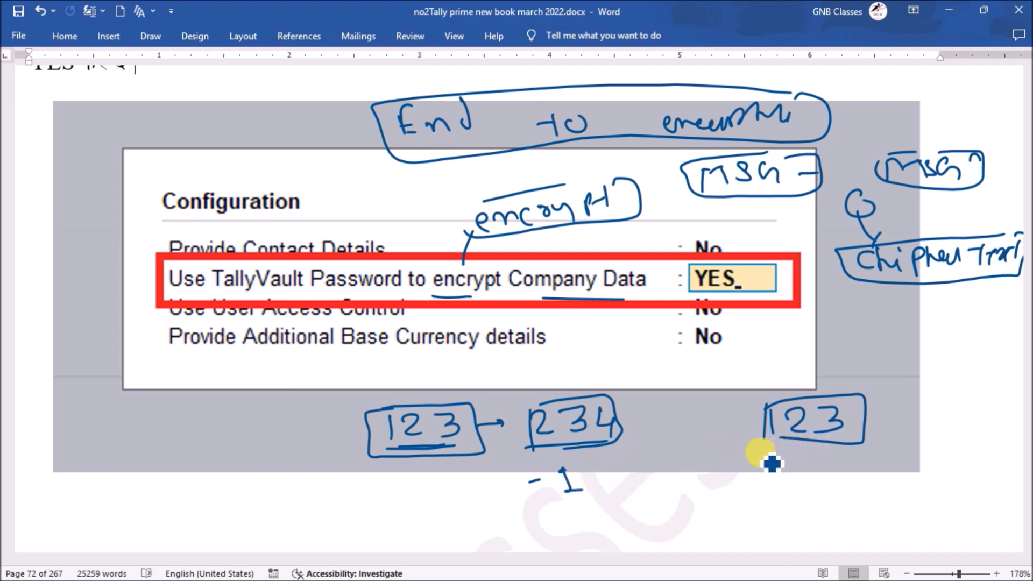
mouse_move(734, 483)
left_mouse_down()
mouse_move(752, 475)
mouse_move(799, 485)
mouse_move(804, 472)
left_mouse_up()
mouse_move(812, 464)
left_mouse_down()
mouse_move(813, 476)
mouse_move(726, 477)
mouse_move(847, 492)
mouse_move(835, 479)
mouse_move(856, 458)
mouse_move(868, 463)
left_mouse_up()
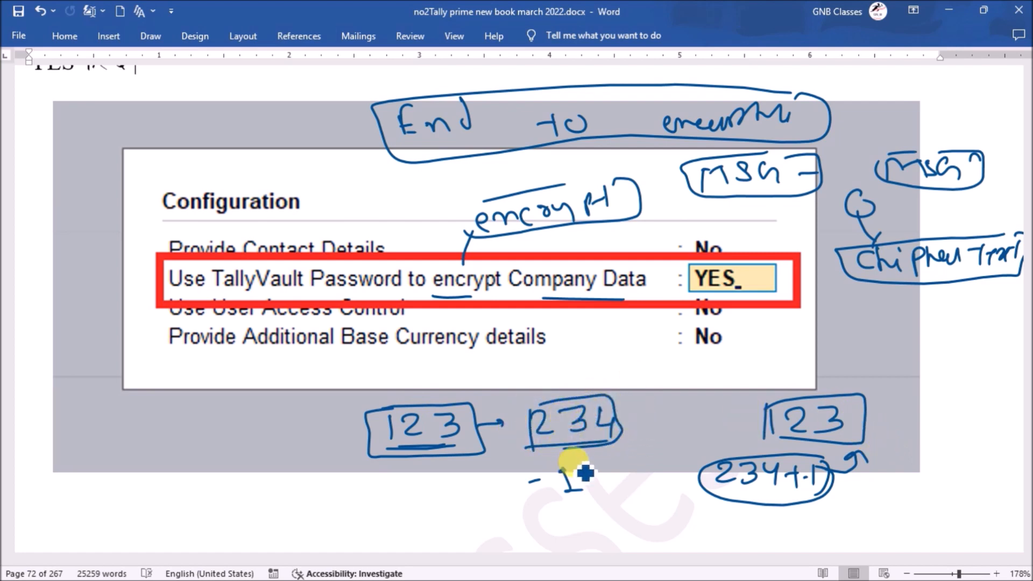
mouse_move(575, 471)
left_mouse_down()
mouse_move(525, 500)
mouse_move(598, 476)
mouse_move(538, 462)
left_mouse_up()
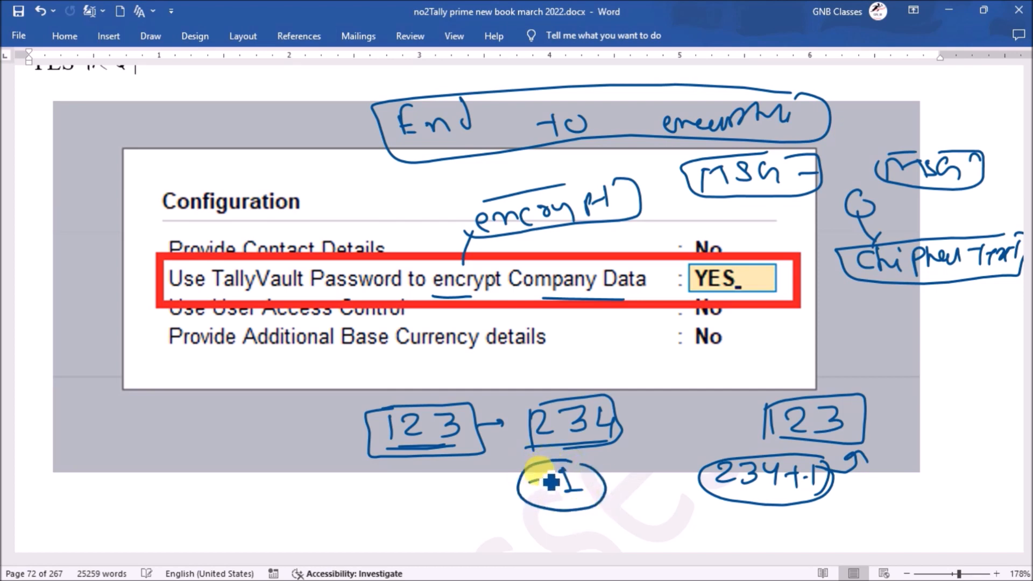
Write 'Tally' with stroke marks and 123 below the image, plus a check mark and box sketch
mouse_move(99, 423)
left_mouse_down()
mouse_move(134, 433)
mouse_move(147, 425)
mouse_move(116, 461)
mouse_move(189, 434)
mouse_move(172, 431)
mouse_move(245, 438)
left_mouse_up()
left_click_drag(236, 482, 252, 474)
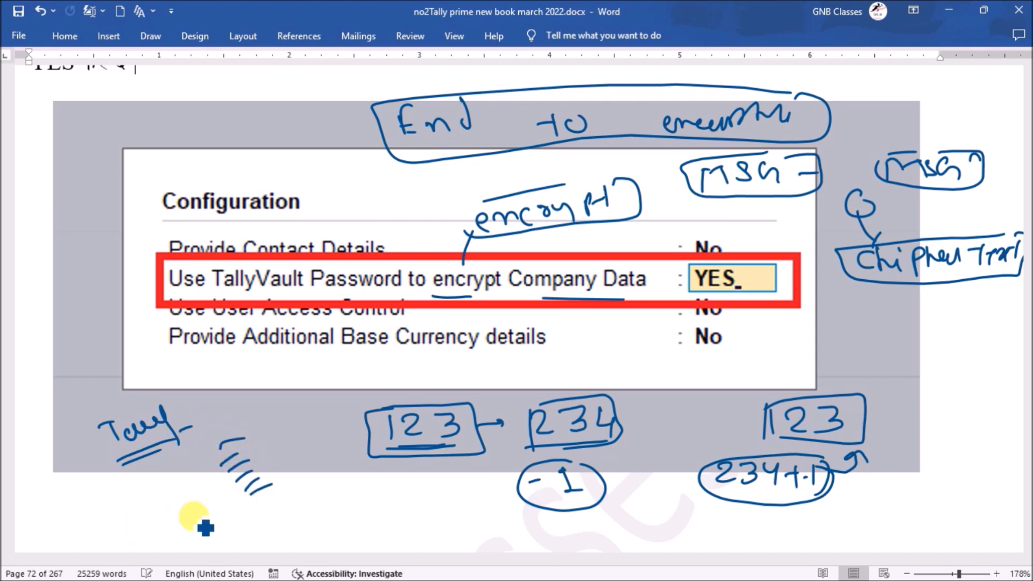
mouse_move(204, 508)
left_mouse_down()
mouse_move(206, 529)
mouse_move(236, 530)
mouse_move(198, 533)
mouse_move(245, 509)
left_mouse_up()
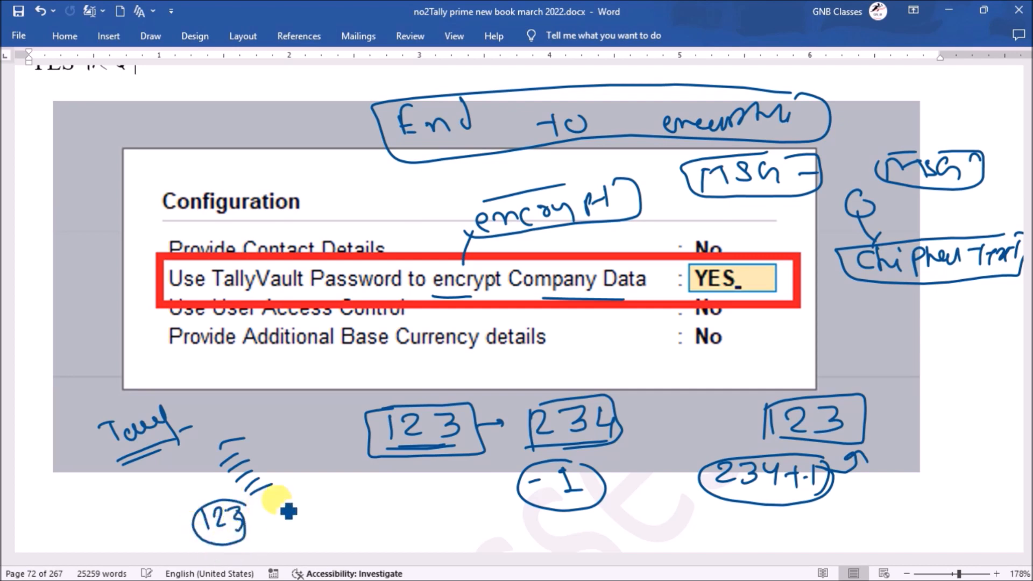
left_click_drag(255, 451, 288, 482)
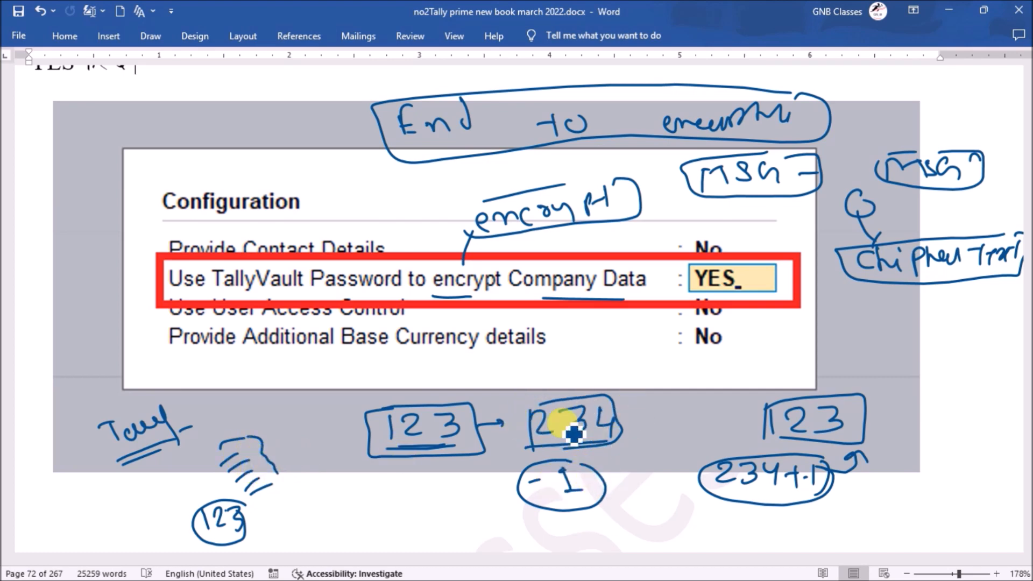
left_click_drag(670, 368, 653, 389)
left_click_drag(652, 381, 664, 393)
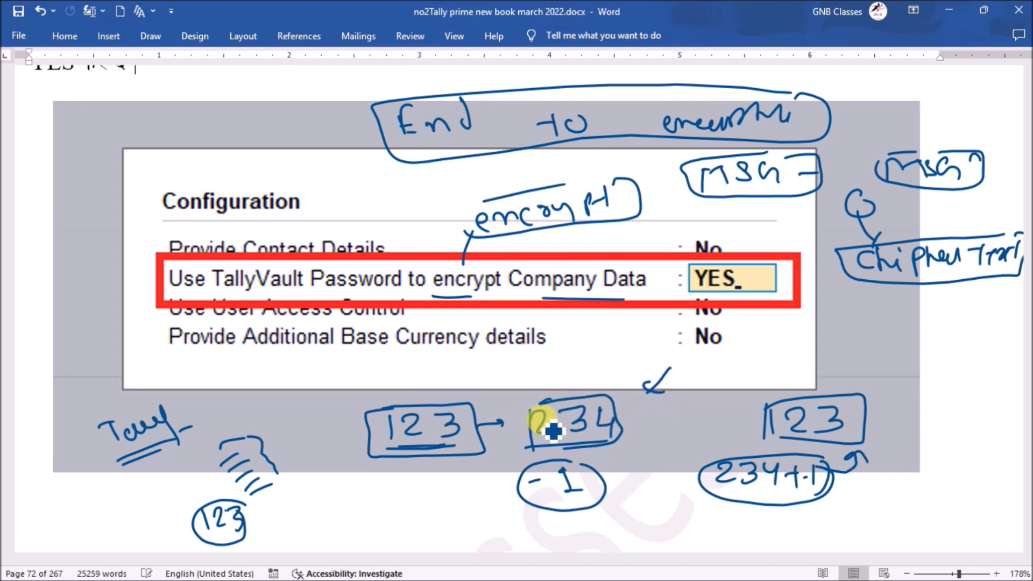
left_click_drag(523, 445, 537, 446)
left_click_drag(329, 500, 329, 538)
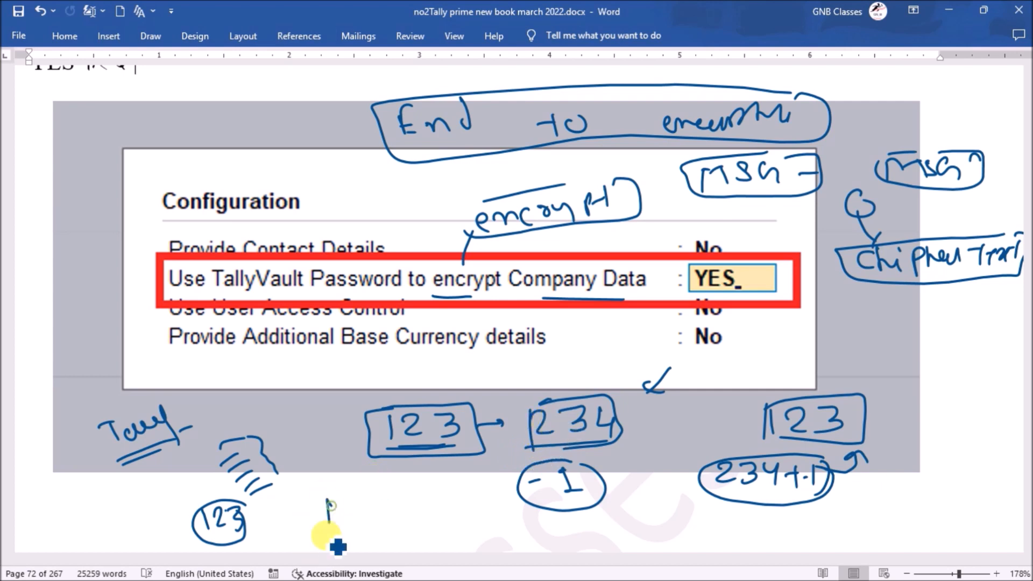
mouse_move(350, 499)
left_mouse_down()
mouse_move(383, 539)
mouse_move(332, 539)
left_mouse_up()
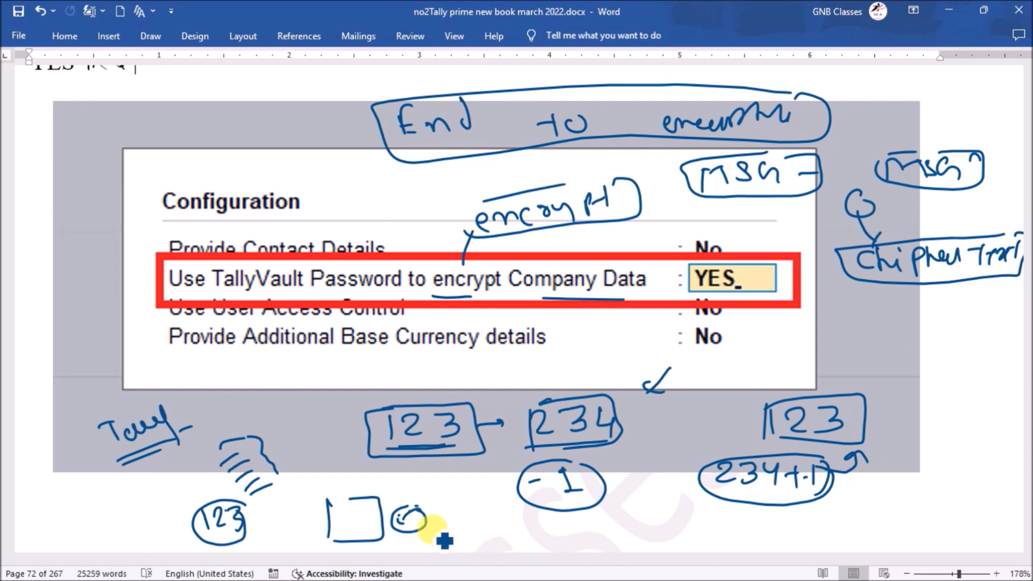
Draw a dotted line below the circle sketch ending in a small box
left_click_drag(403, 538, 438, 539)
left_click_drag(449, 538, 457, 539)
left_click(480, 540)
mouse_move(578, 527)
left_mouse_down()
mouse_move(583, 550)
mouse_move(629, 534)
left_mouse_up()
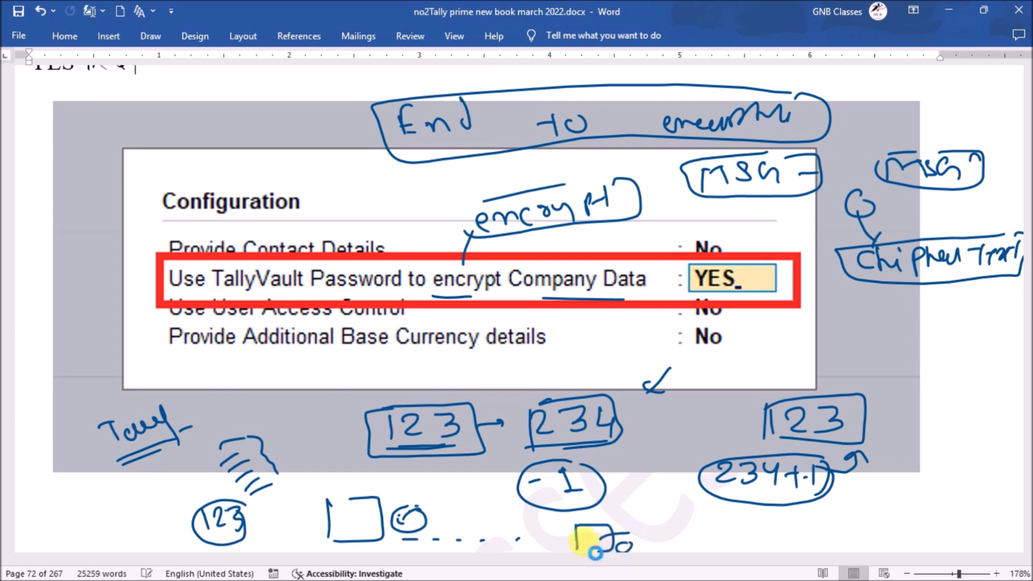
left_click_drag(343, 522, 350, 520)
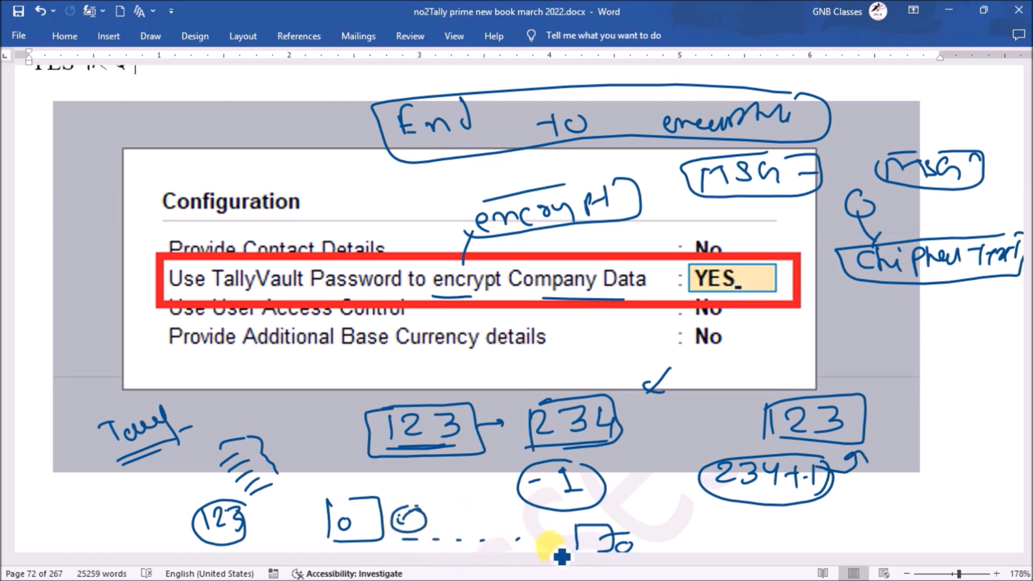
Label the sketches '12:41' and 'Hi', label the dotted line, and box 'encrypt' in the table
left_click_drag(318, 478, 319, 491)
left_click_drag(323, 480, 341, 491)
left_click_drag(355, 476, 371, 501)
mouse_move(619, 510)
left_mouse_down()
mouse_move(617, 524)
mouse_move(631, 525)
left_mouse_up()
left_click_drag(639, 515, 639, 524)
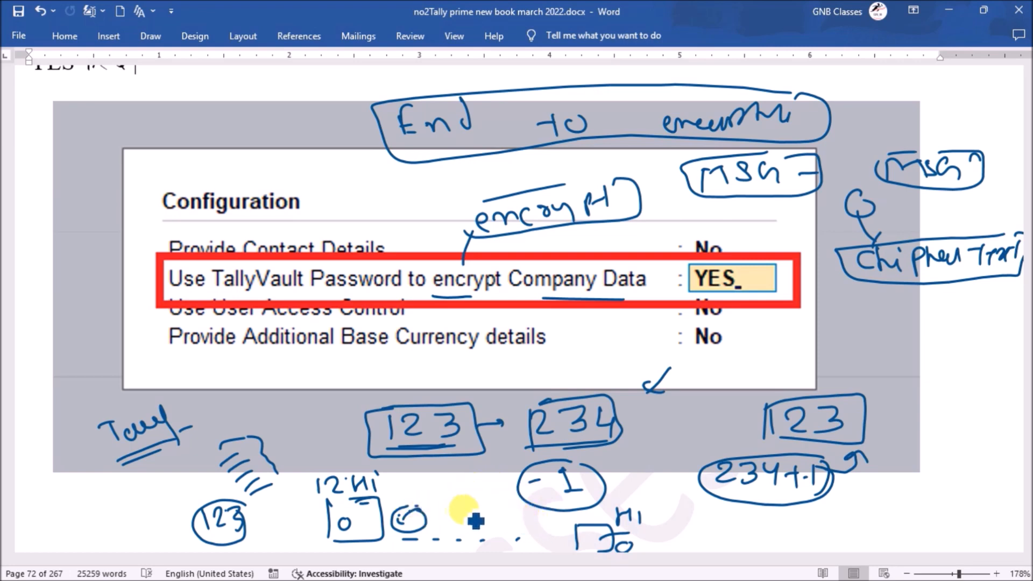
mouse_move(466, 515)
left_mouse_down()
mouse_move(495, 537)
mouse_move(513, 520)
mouse_move(500, 528)
left_mouse_up()
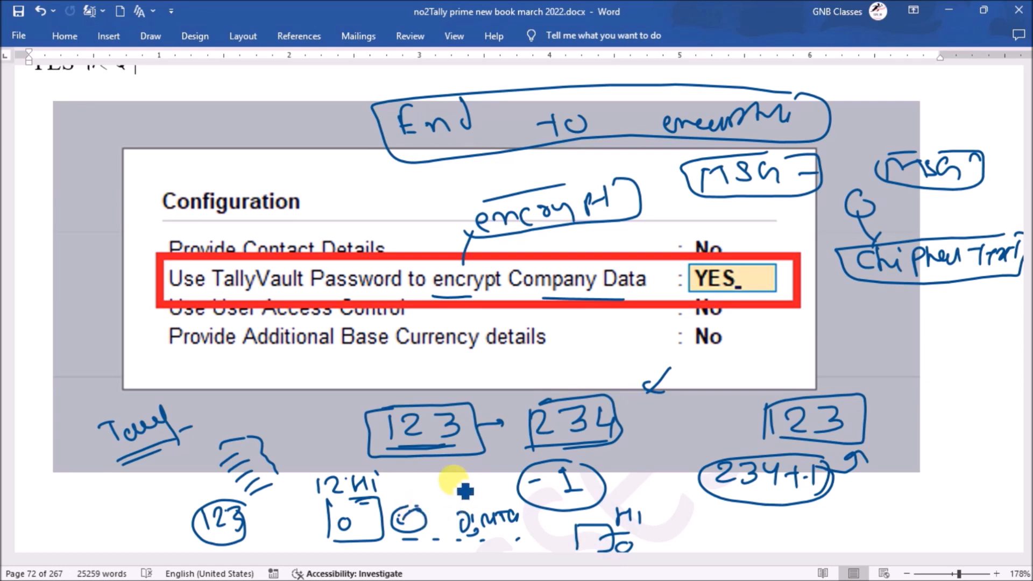
mouse_move(430, 274)
left_mouse_down()
mouse_move(433, 296)
mouse_move(429, 265)
mouse_move(514, 263)
mouse_move(508, 307)
left_mouse_up()
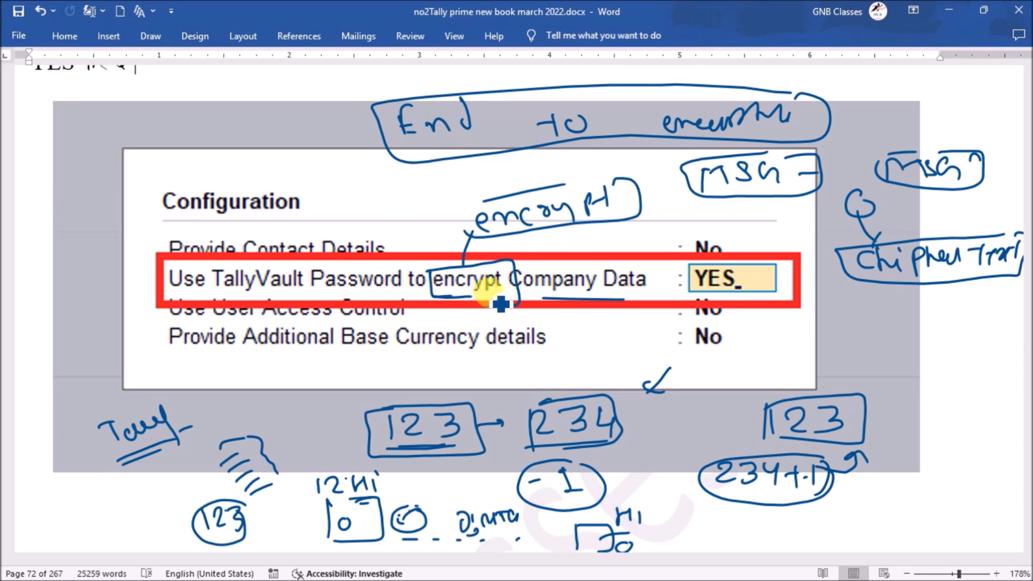
left_click_drag(513, 301, 487, 306)
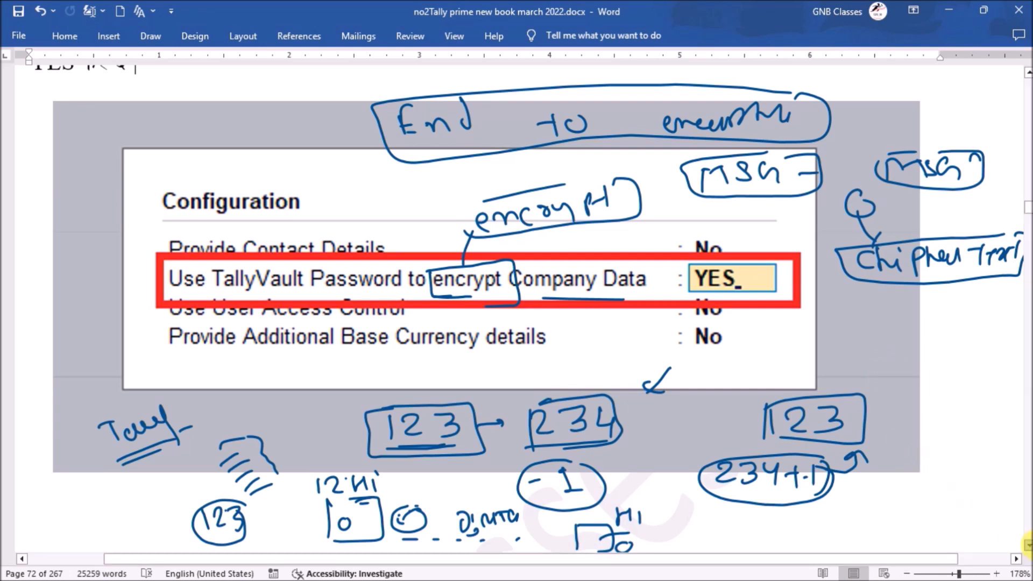
Handwrite F12 below the Security box, mark the Yes value, and underline the forgotten-password warning
scroll(1028, 544, "down", 5)
scroll(1028, 545, "down", 7)
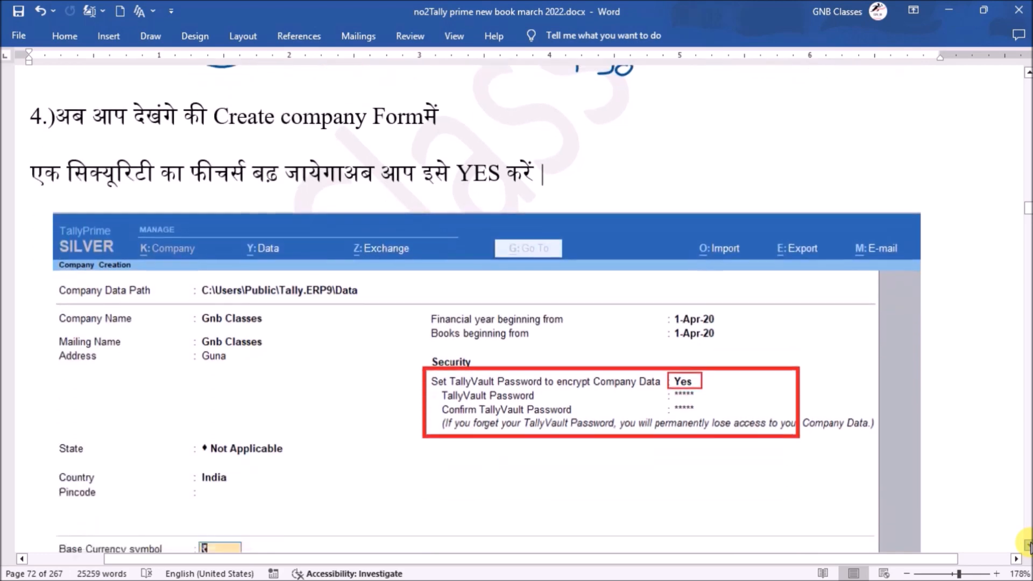
scroll(1028, 545, "down", 4)
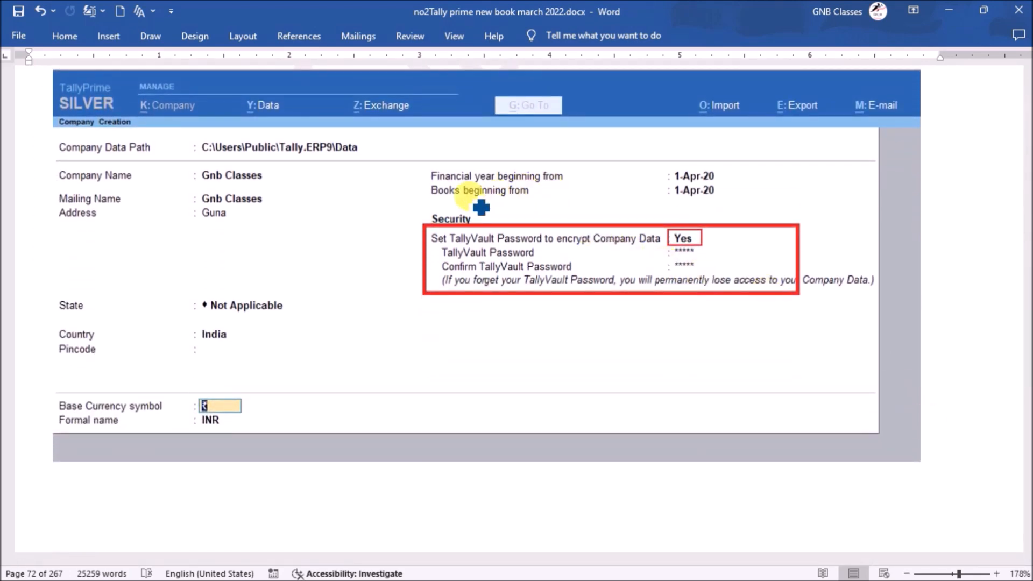
left_click_drag(685, 327, 743, 346)
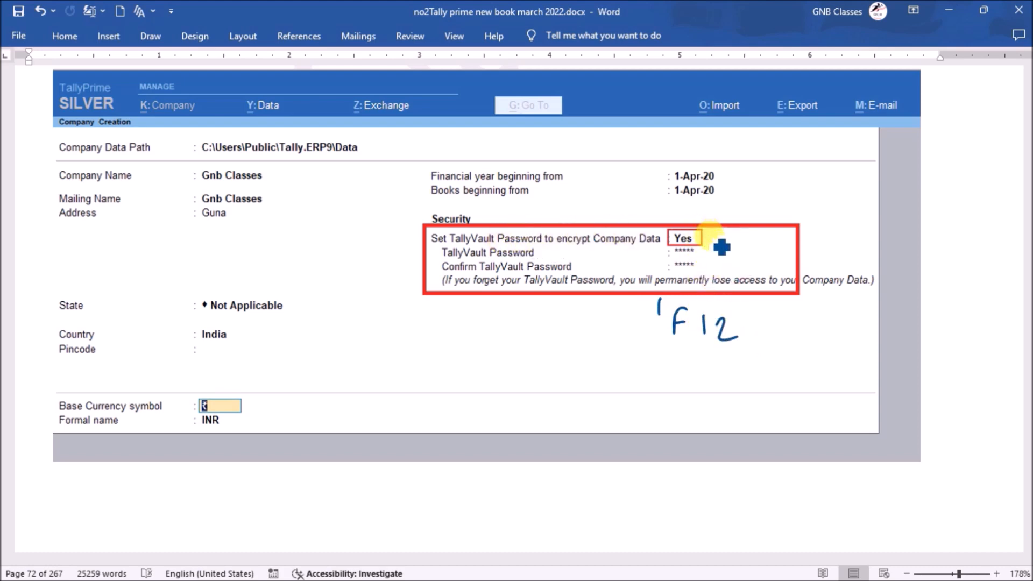
mouse_move(712, 239)
left_mouse_down()
mouse_move(737, 235)
mouse_move(713, 252)
mouse_move(760, 253)
mouse_move(738, 275)
mouse_move(770, 263)
mouse_move(754, 275)
left_mouse_up()
left_click_drag(466, 291, 489, 291)
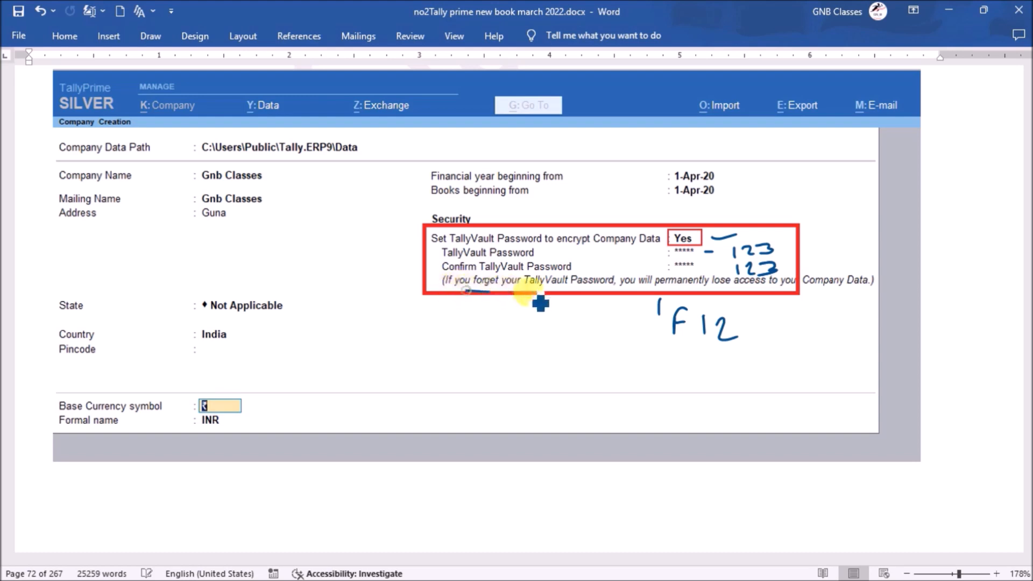
left_click_drag(585, 292, 594, 293)
left_click_drag(656, 292, 810, 296)
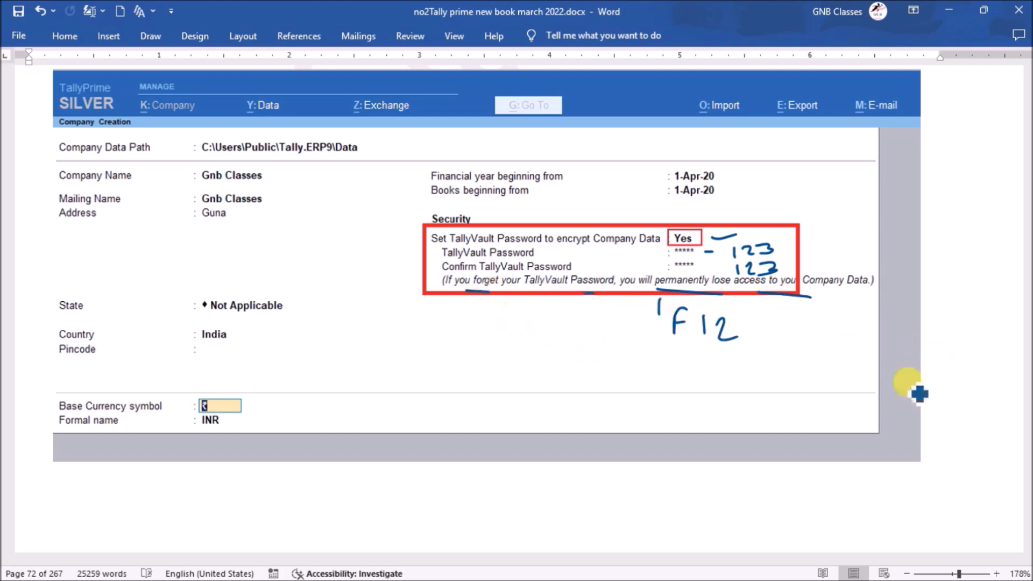
scroll(1027, 544, "down", 5)
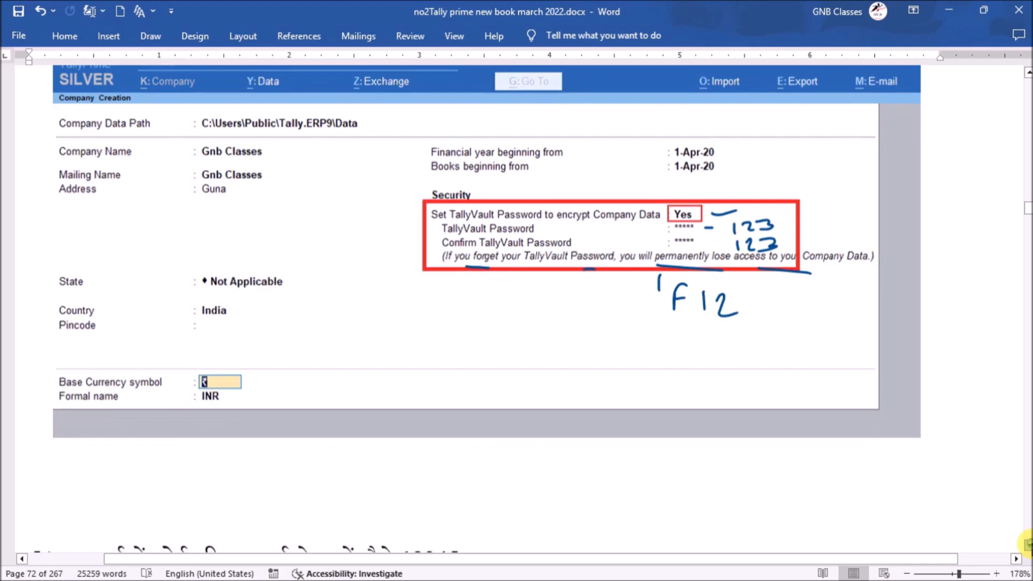
Scroll to the List of Companies screenshot, circle the hidden entries, and dash the company numbers
scroll(1027, 544, "down", 7)
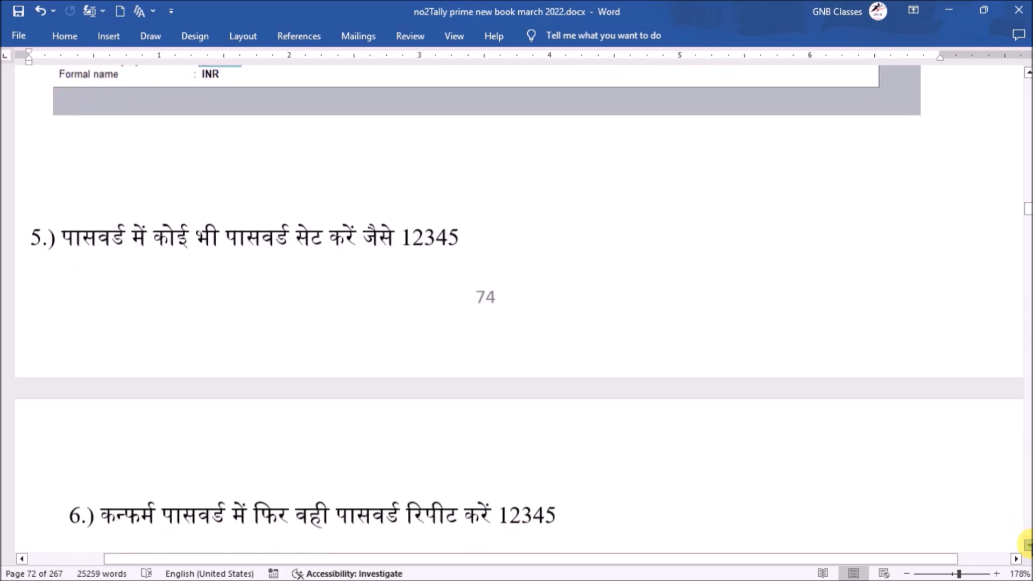
scroll(1028, 545, "down", 5)
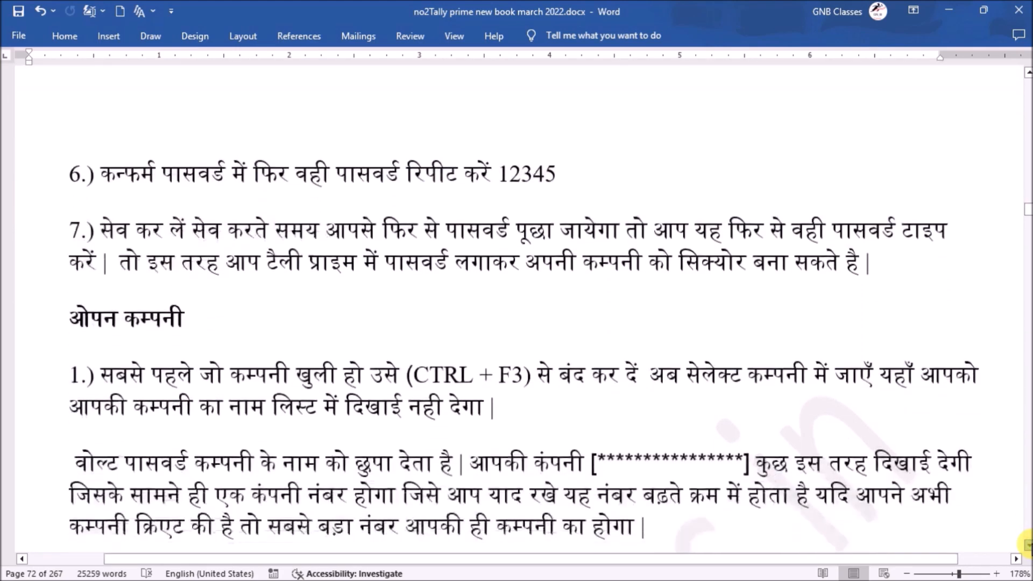
scroll(1028, 545, "down", 4)
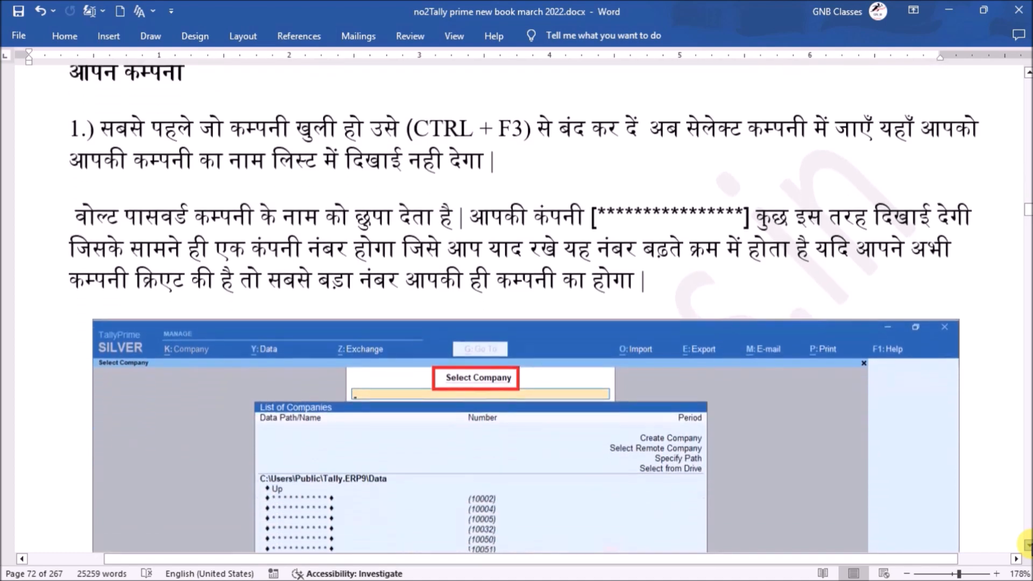
scroll(1028, 544, "down", 3)
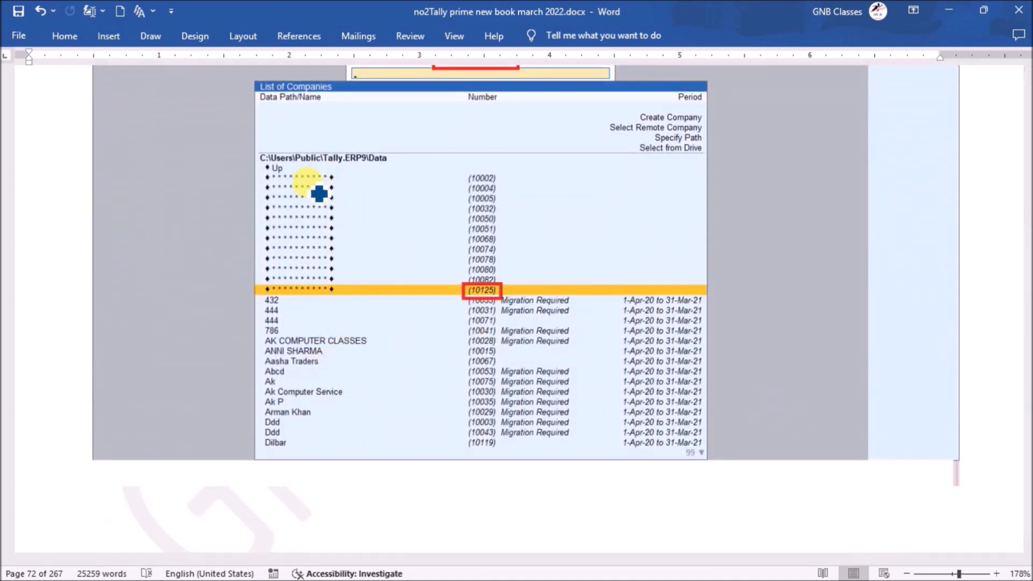
mouse_move(267, 169)
left_mouse_down()
mouse_move(260, 251)
mouse_move(296, 297)
mouse_move(357, 260)
mouse_move(339, 185)
mouse_move(256, 194)
mouse_move(253, 207)
left_mouse_up()
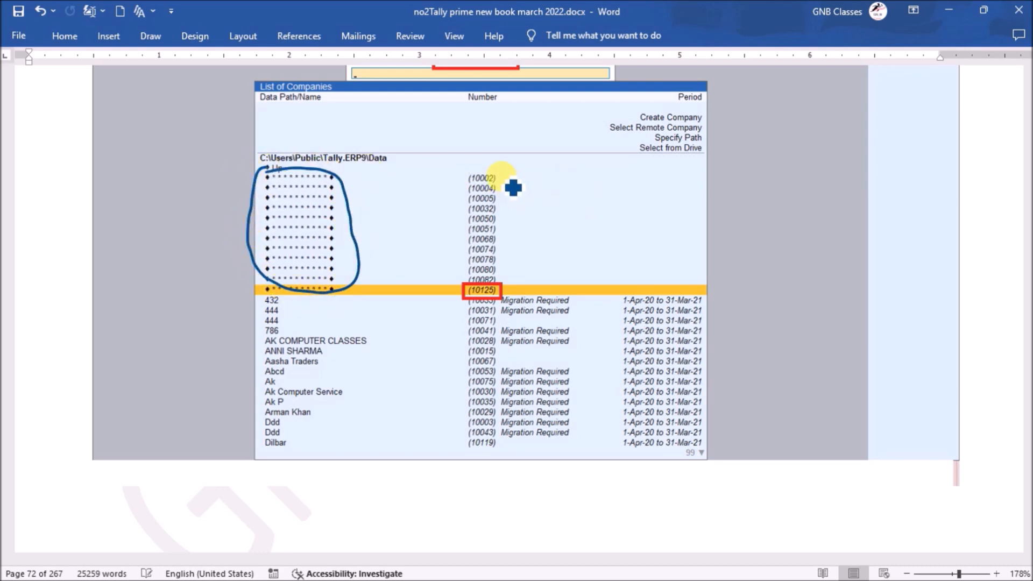
left_click_drag(501, 214, 509, 212)
left_click_drag(502, 225, 515, 240)
left_click_drag(510, 246, 516, 247)
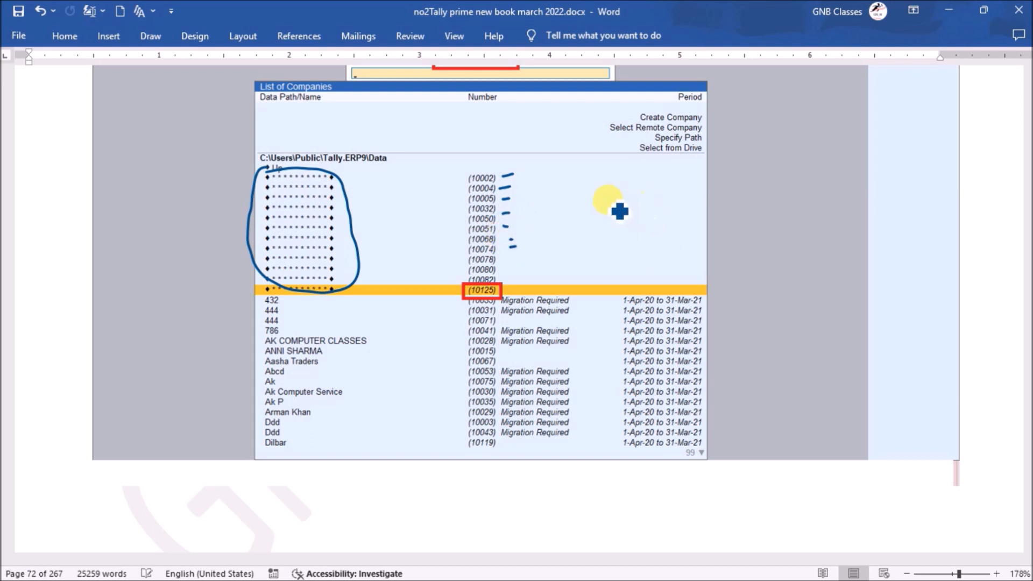
Write and box 100125 beside the list, dash the 10125 entry, and circle 10002
mouse_move(599, 192)
left_mouse_down()
mouse_move(601, 213)
mouse_move(621, 197)
mouse_move(661, 211)
mouse_move(696, 205)
left_mouse_up()
mouse_move(721, 195)
left_mouse_down()
mouse_move(654, 222)
mouse_move(577, 196)
mouse_move(709, 190)
left_mouse_up()
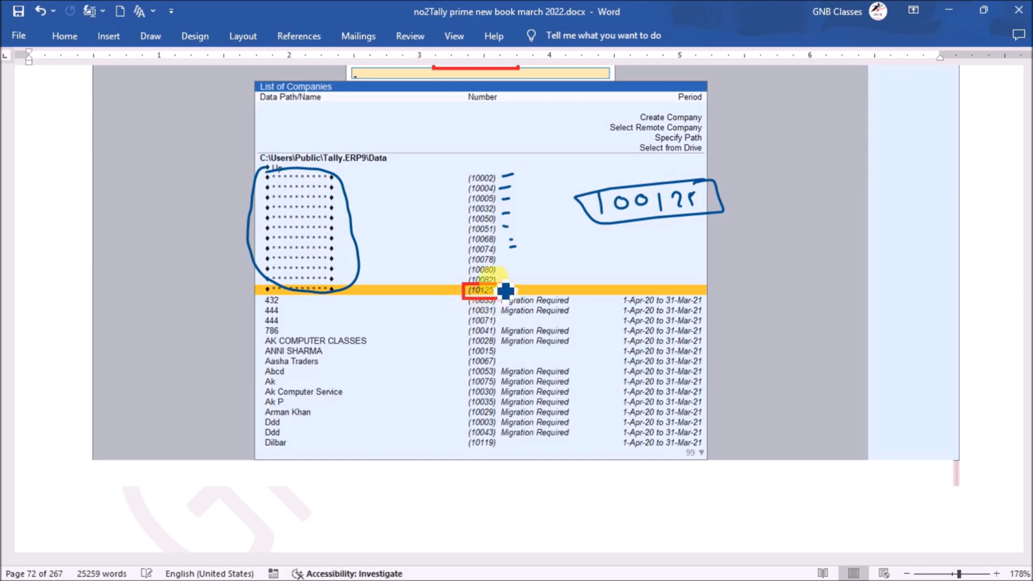
left_click_drag(508, 285, 523, 283)
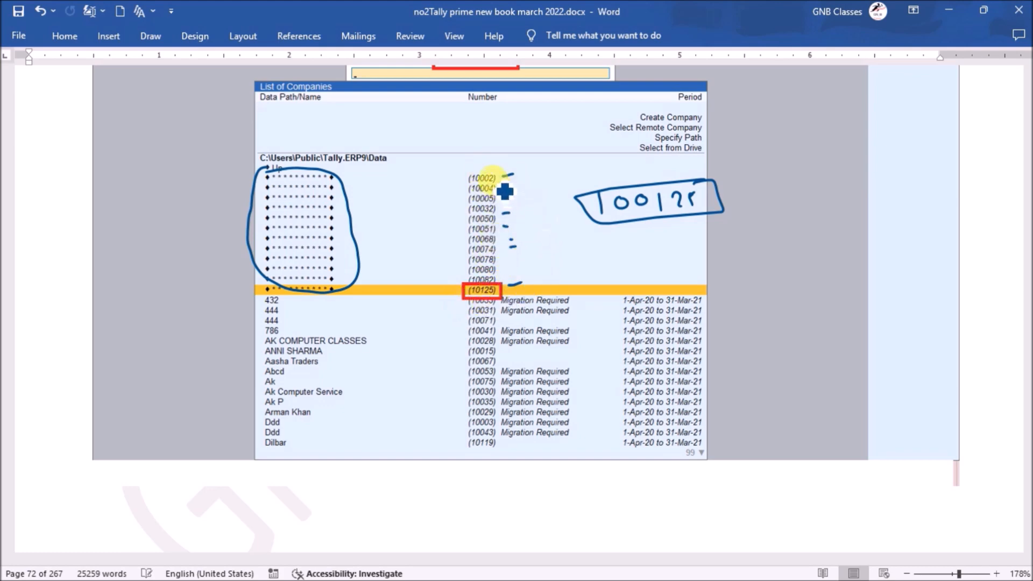
mouse_move(475, 176)
left_mouse_down()
mouse_move(485, 196)
mouse_move(511, 173)
mouse_move(467, 189)
left_mouse_up()
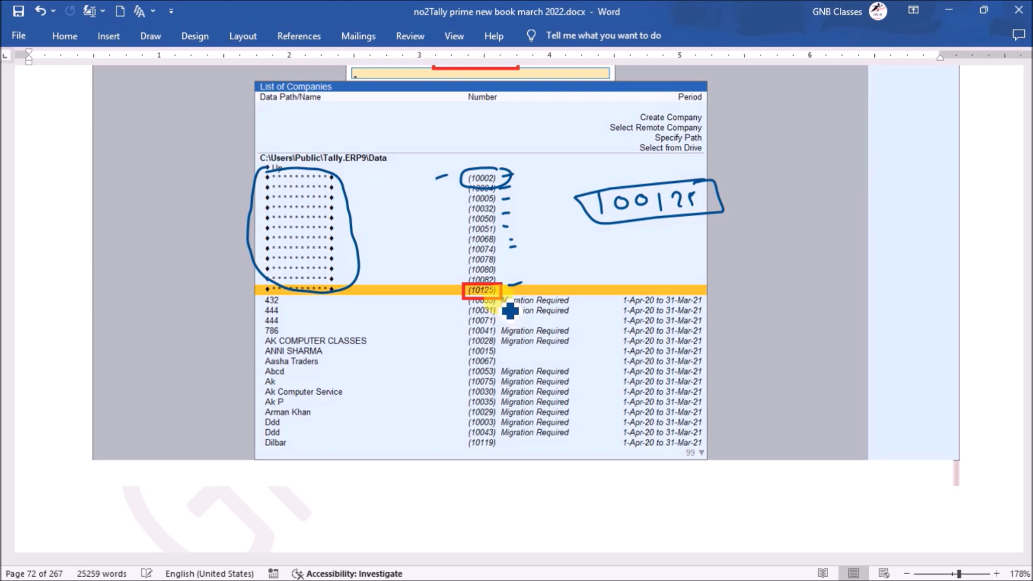
Handwrite 101, 102-103, 151 and 126 beside the company list and strike through 10051
left_click_drag(432, 292, 443, 289)
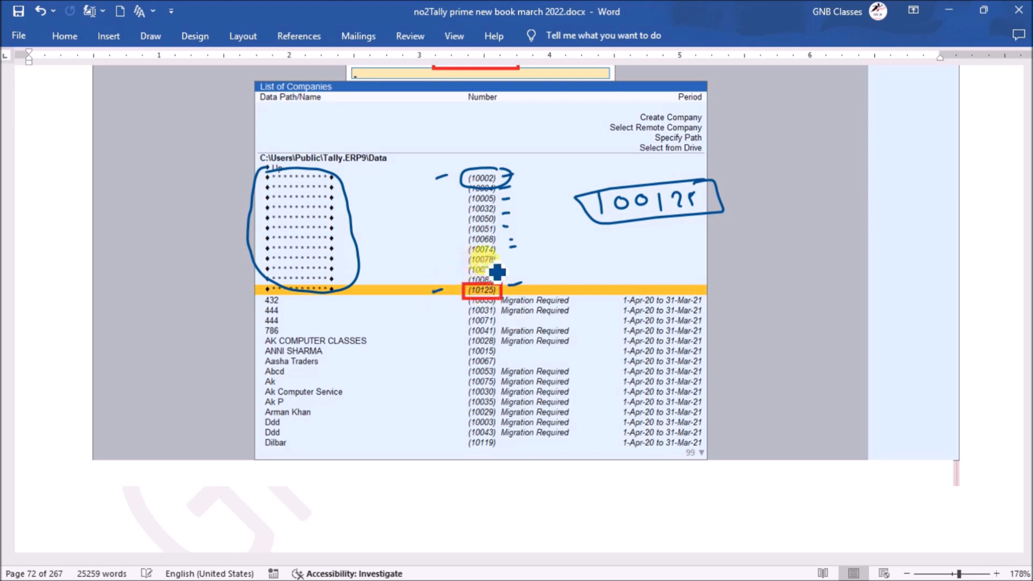
mouse_move(568, 241)
left_mouse_down()
mouse_move(567, 258)
mouse_move(599, 257)
mouse_move(567, 279)
left_mouse_up()
left_click_drag(583, 267, 625, 270)
mouse_move(649, 257)
left_mouse_down()
mouse_move(649, 272)
mouse_move(662, 259)
mouse_move(679, 276)
left_mouse_up()
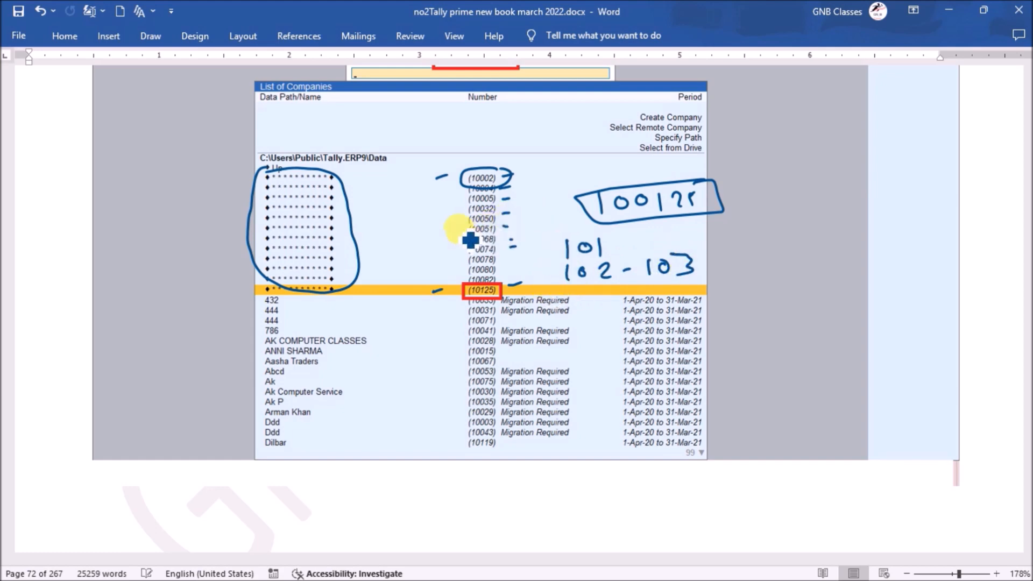
left_click_drag(454, 230, 509, 227)
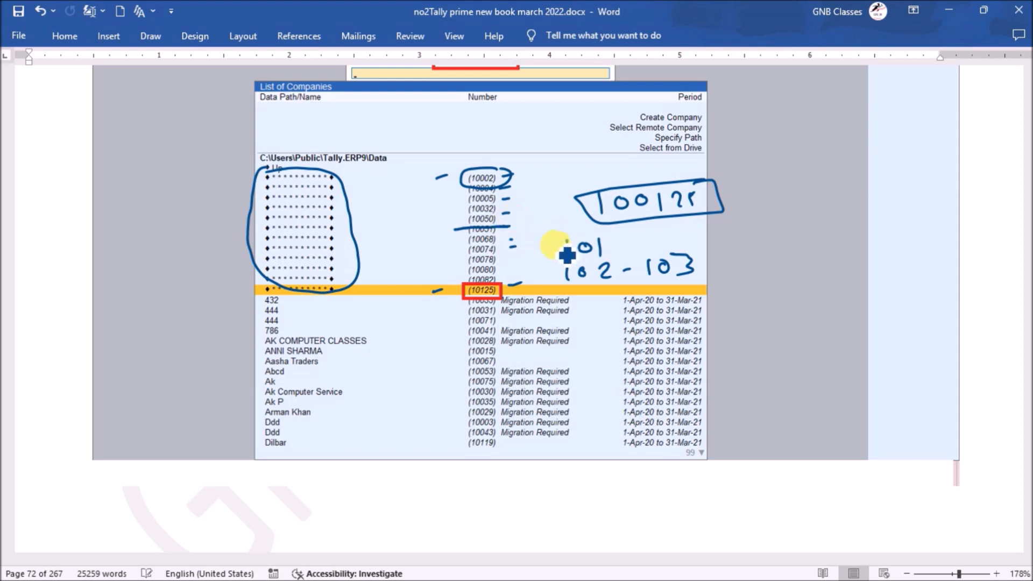
left_click_drag(390, 224, 390, 231)
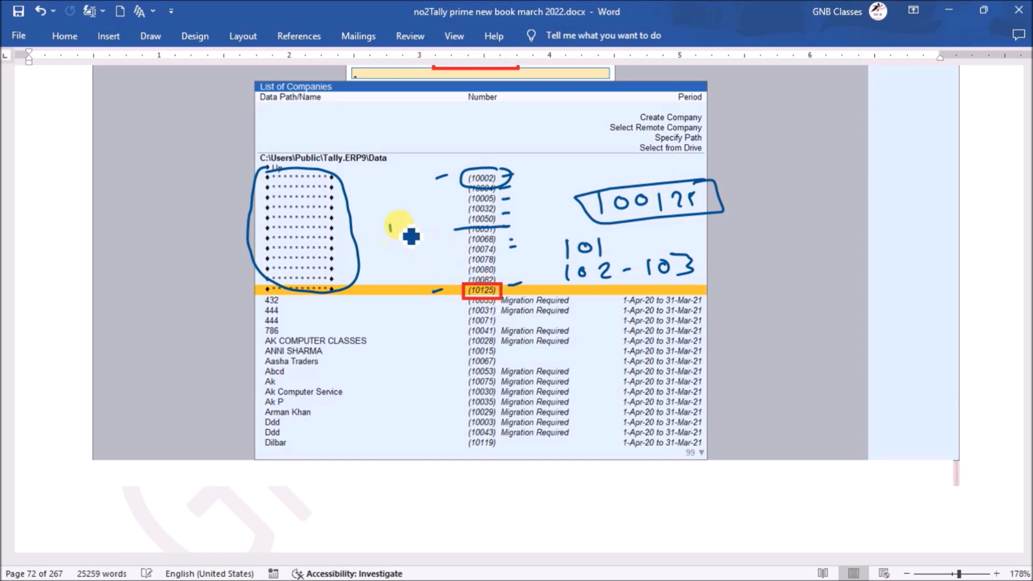
left_click_drag(425, 216, 426, 232)
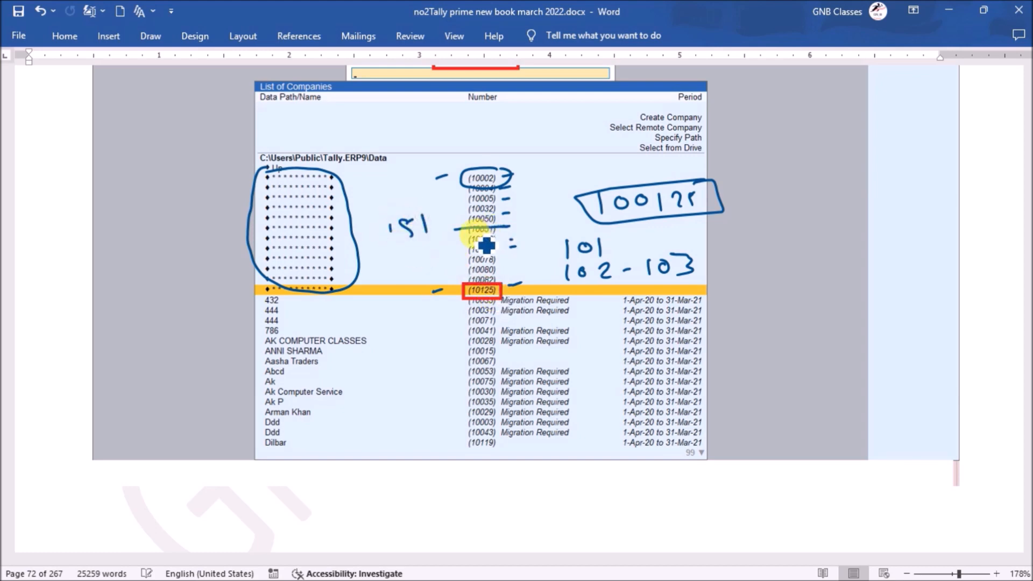
left_click_drag(395, 245, 396, 267)
left_click_drag(403, 249, 430, 265)
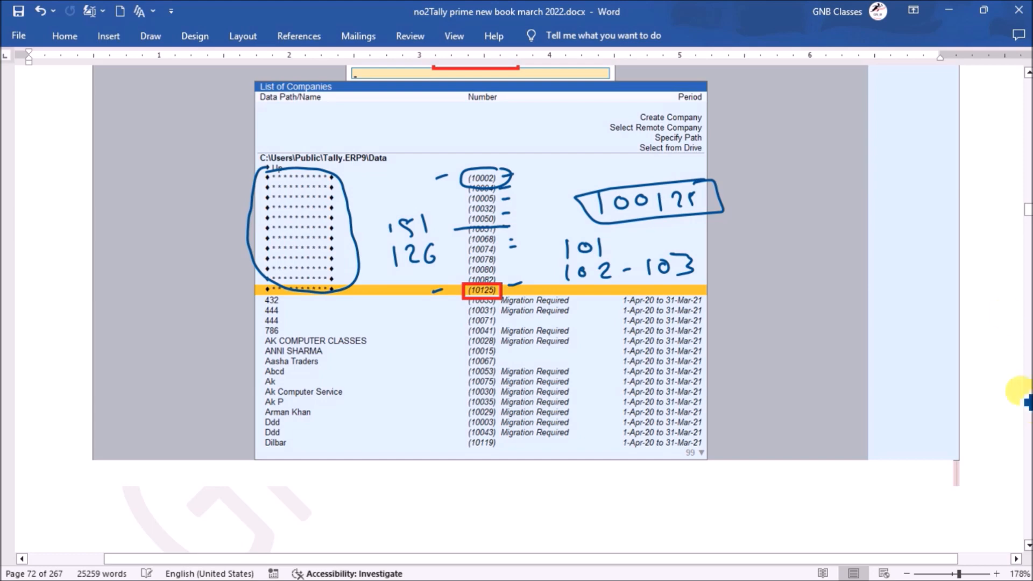
Scroll the document down to section 13.3, then switch over to TallyPrime
left_click_drag(1028, 213, 1028, 212)
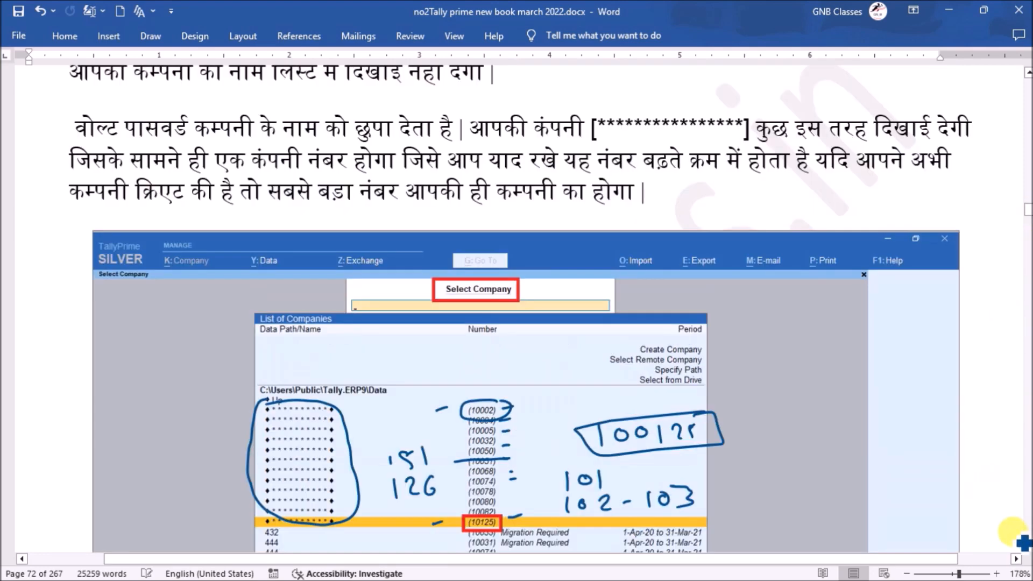
scroll(1025, 545, "down", 3)
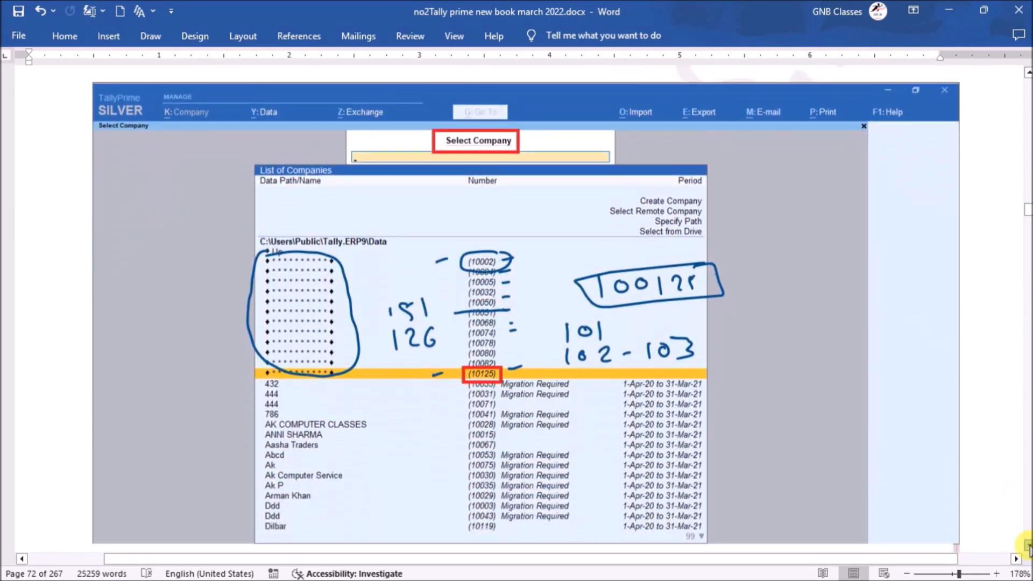
scroll(1027, 546, "down", 7)
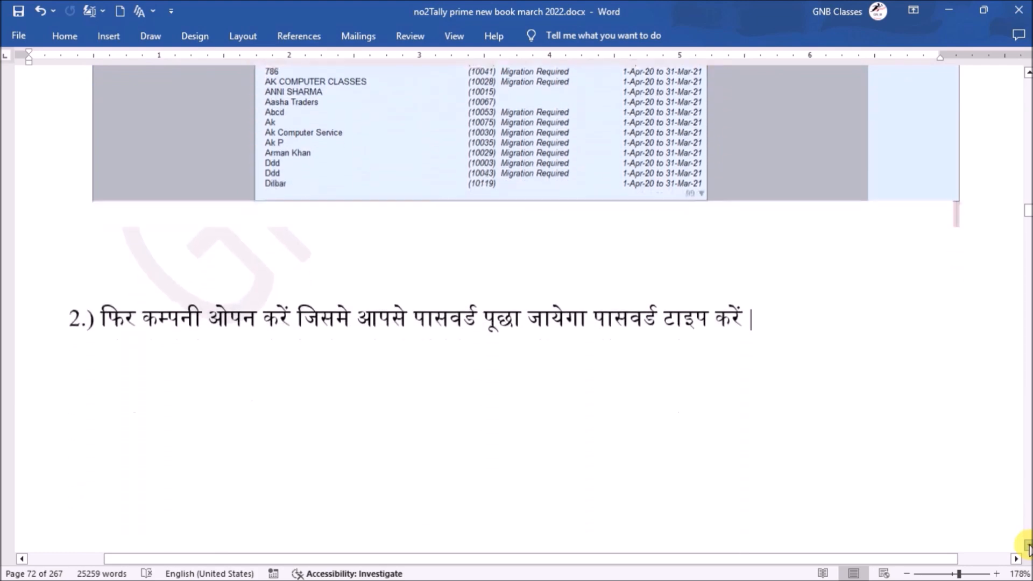
scroll(1028, 548, "down", 8)
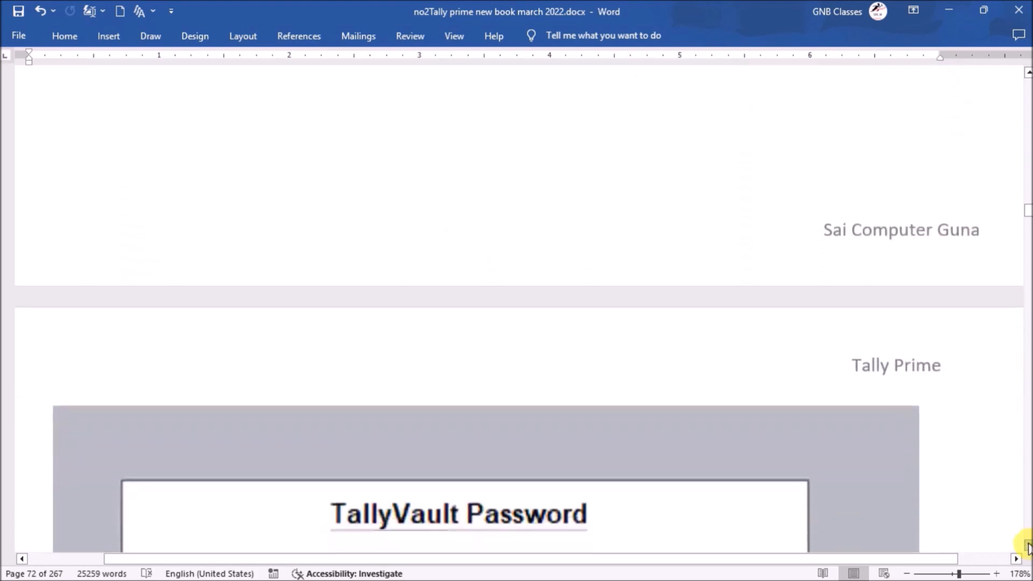
scroll(1028, 548, "down", 8)
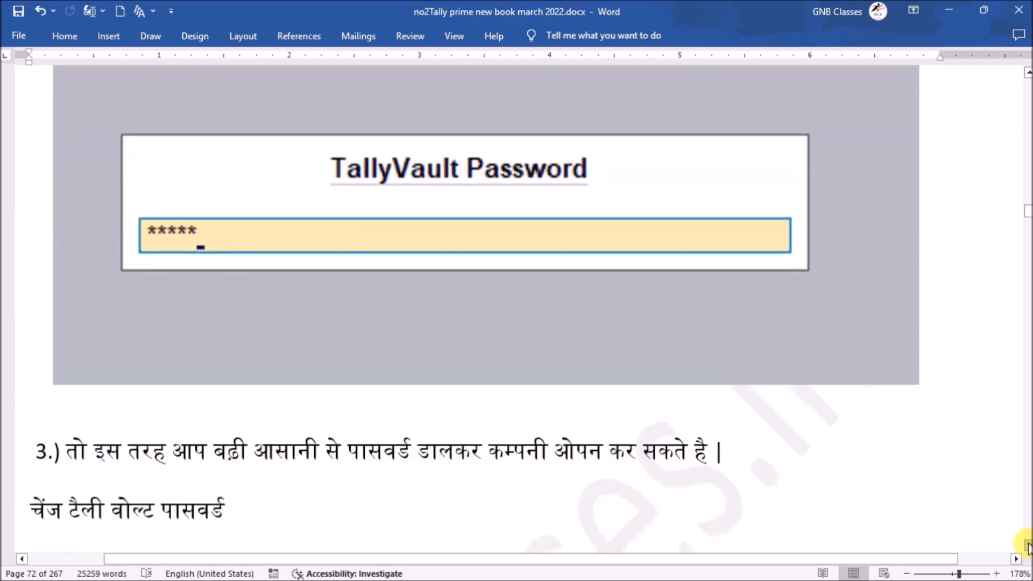
scroll(1027, 548, "down", 5)
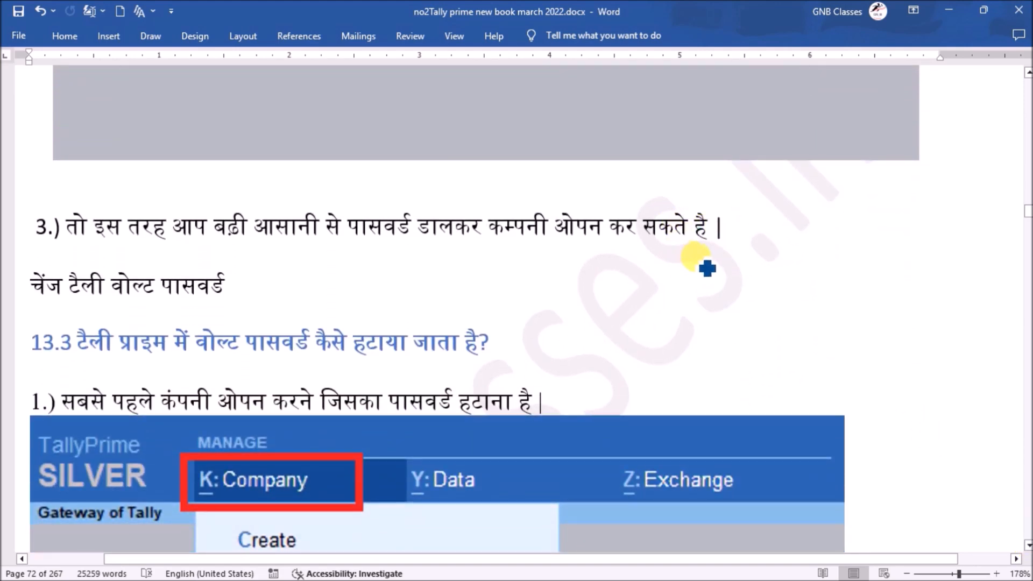
key("super")
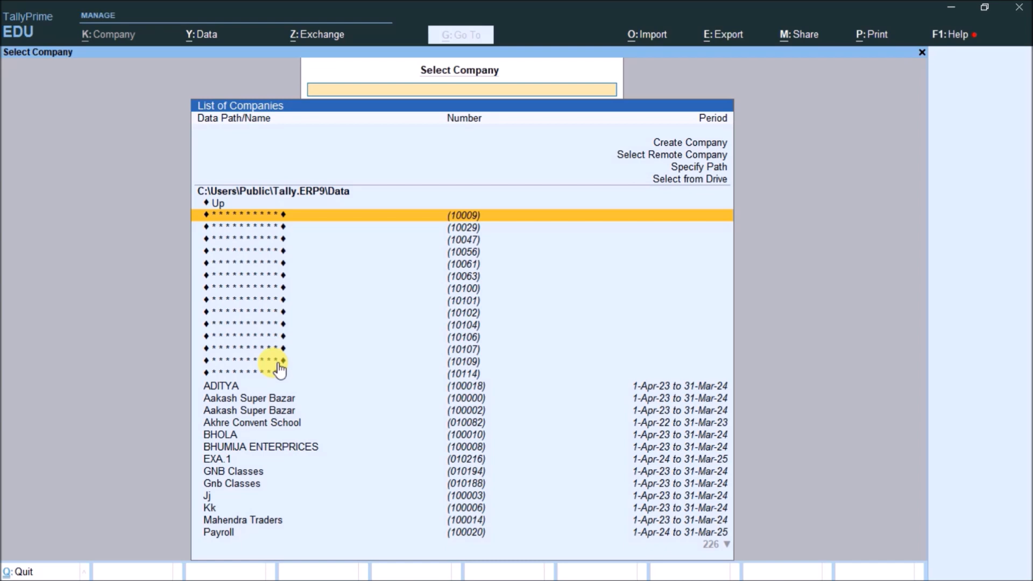
Start creating a new company and enable the TallyVault encryption option in its configuration
key("Up")
key("Up")
key("Up")
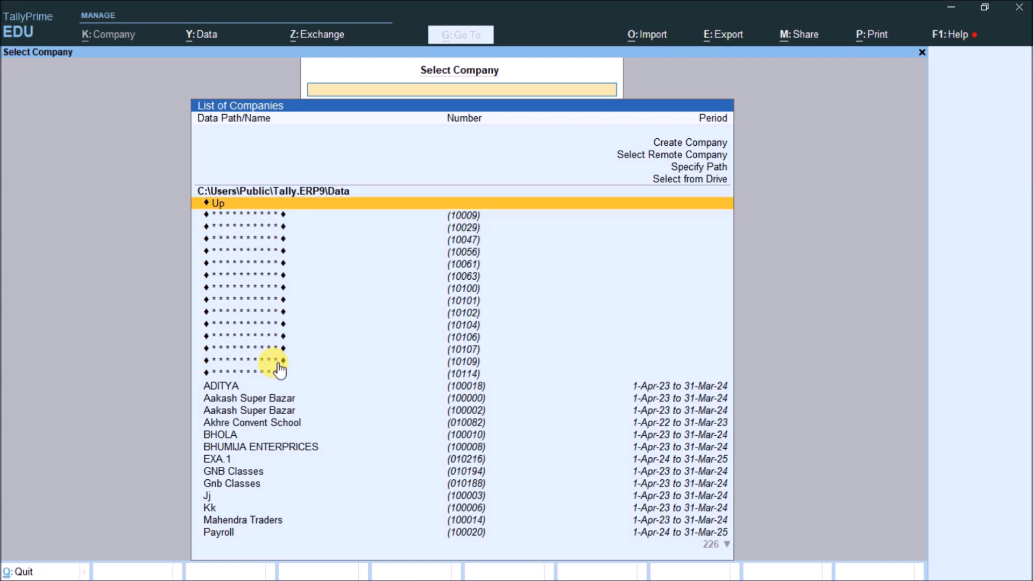
key("Up")
key("Up")
key("Up")
key("Return")
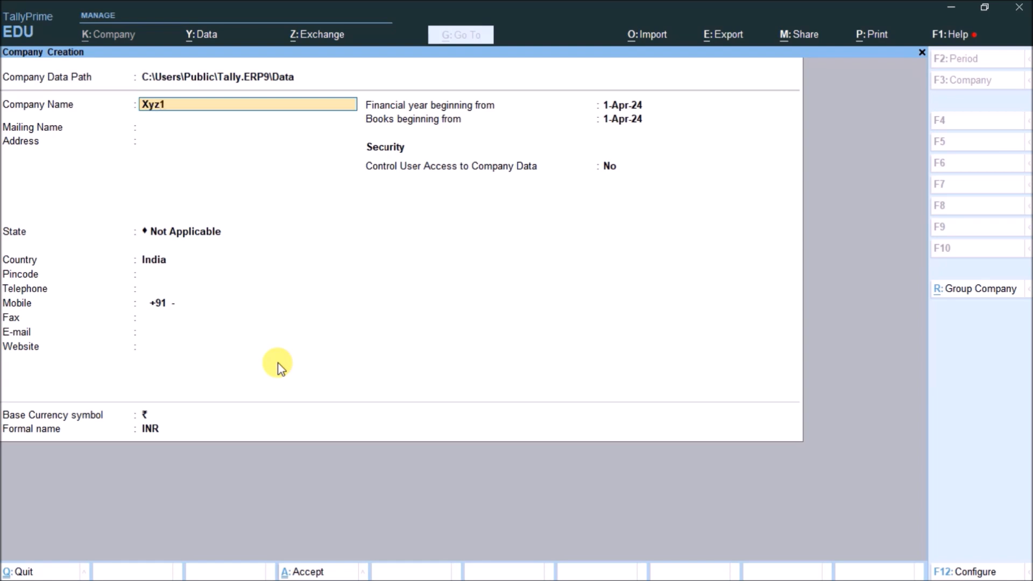
key("Return")
key("Return")
key("Return")
key("Return")
key("Return")
key("Return")
key("Return")
key("Return")
key("Return")
key("Return")
key("Return")
key("Return")
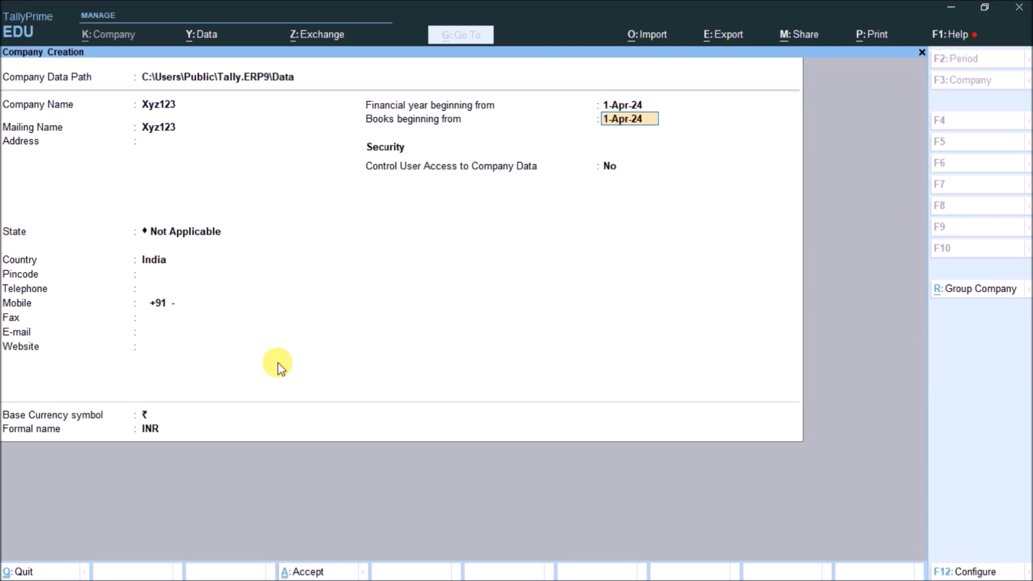
key("F12")
key("Return")
key("Return")
type("y")
key("Return")
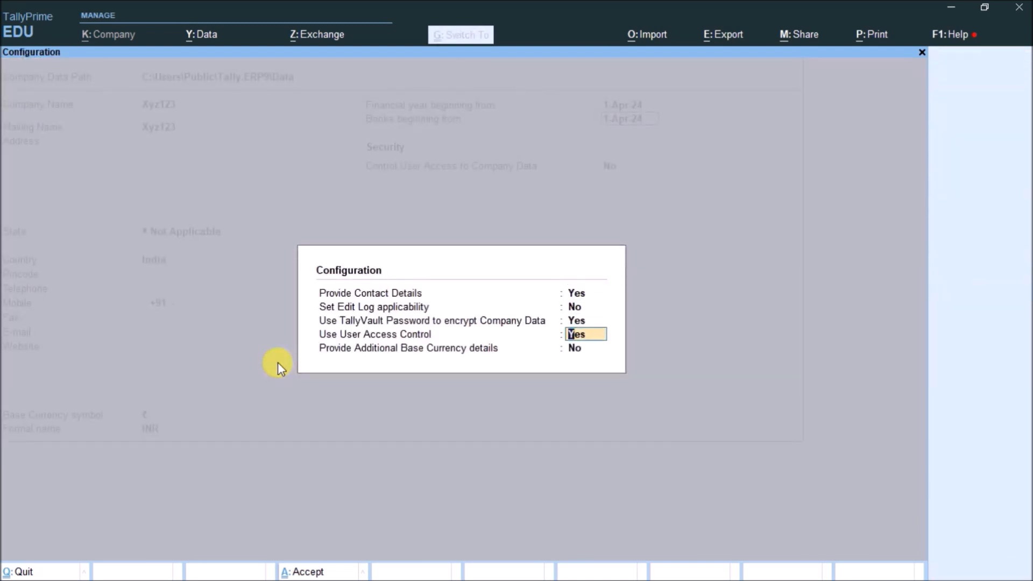
key("Return")
key("Return")
key("Return")
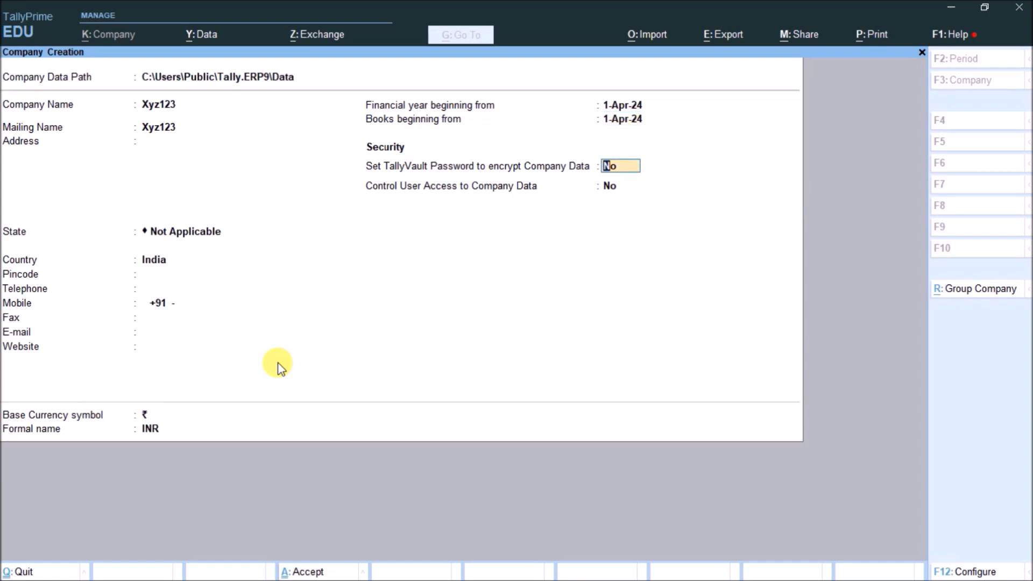
Set and confirm the TallyVault password, save company Xyz123, and accept its features screen
type("y")
key("Return")
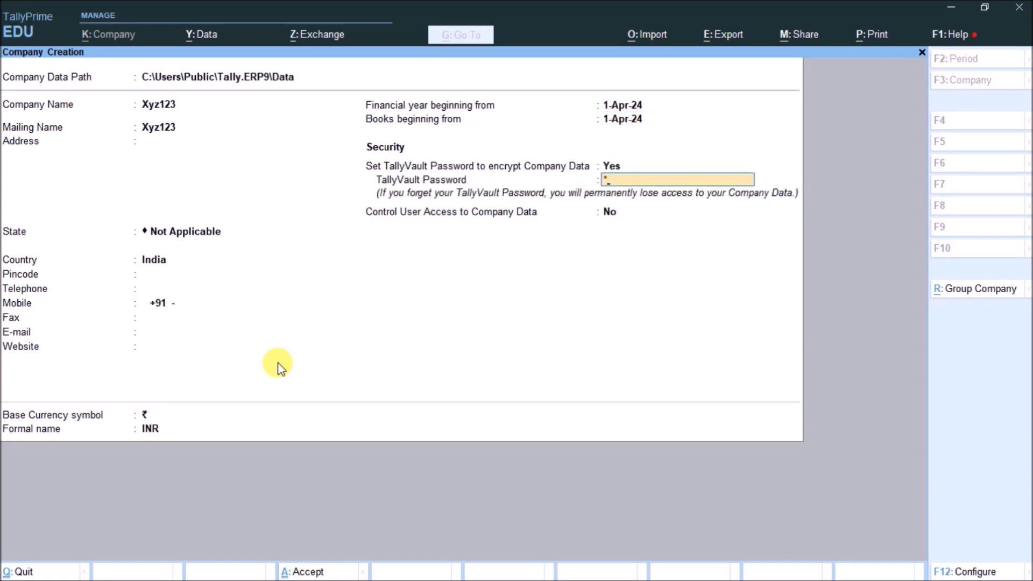
key("Return")
key("BackSpace")
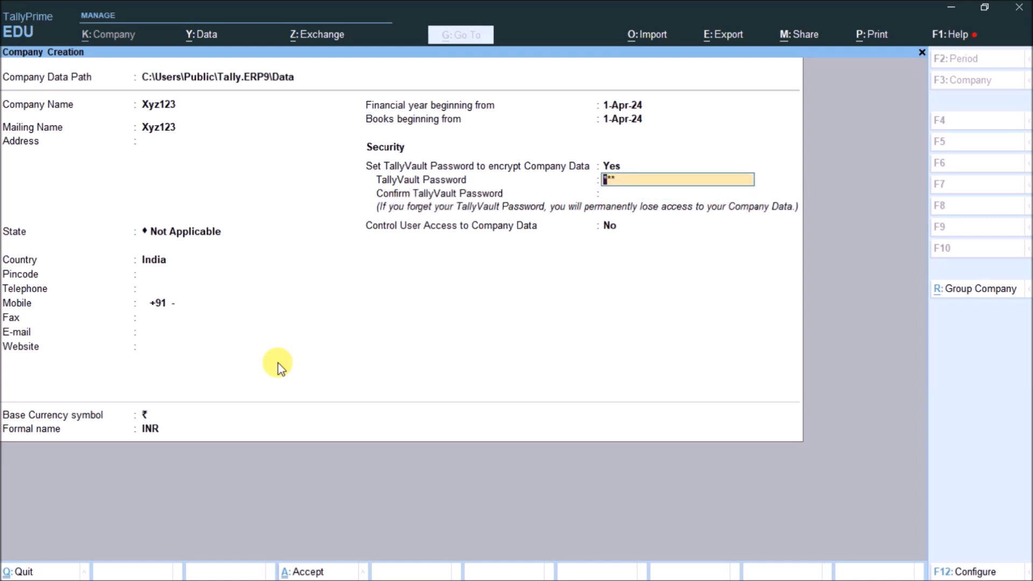
type("3")
key("Return")
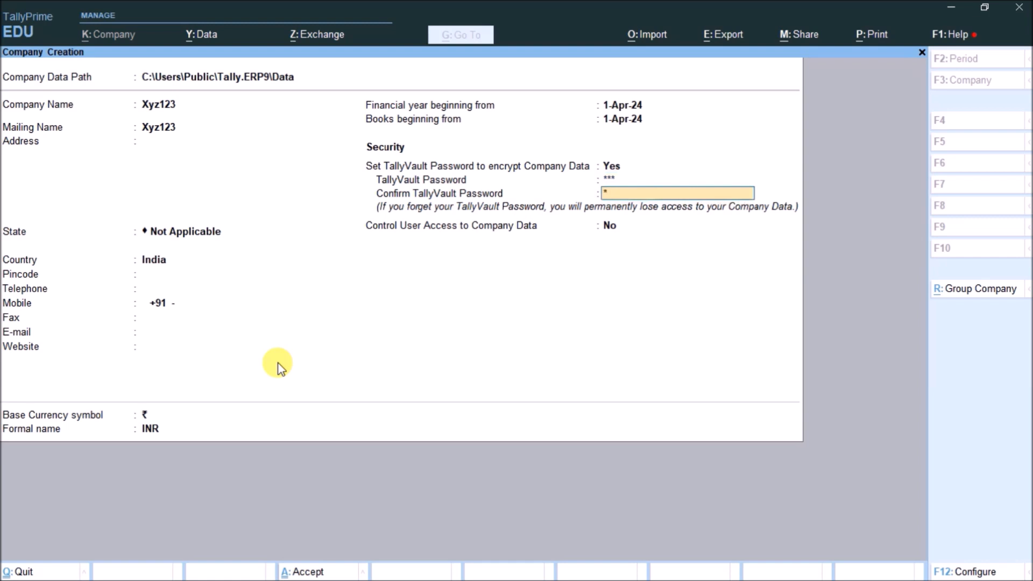
key("Return")
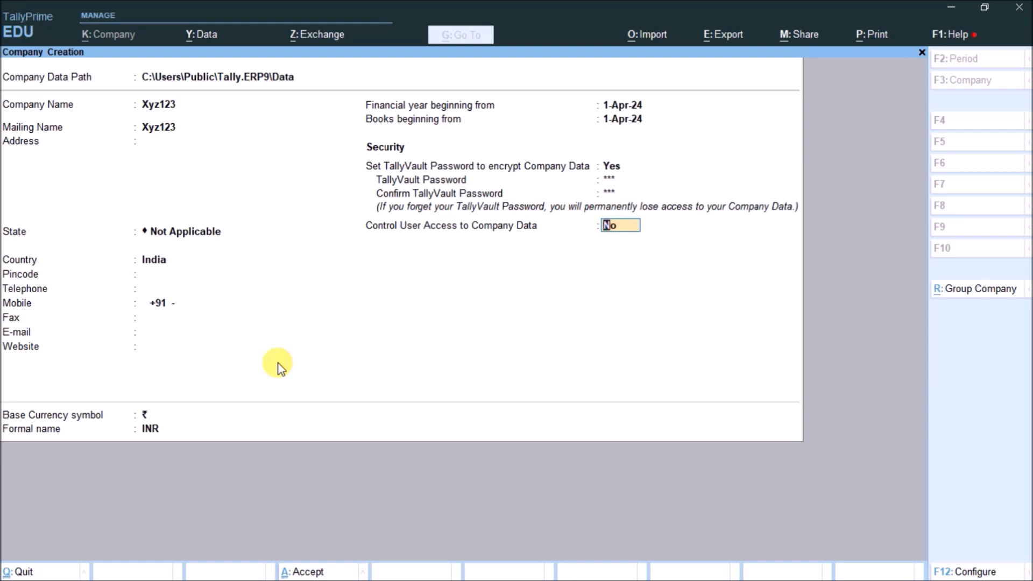
key("ctrl+a")
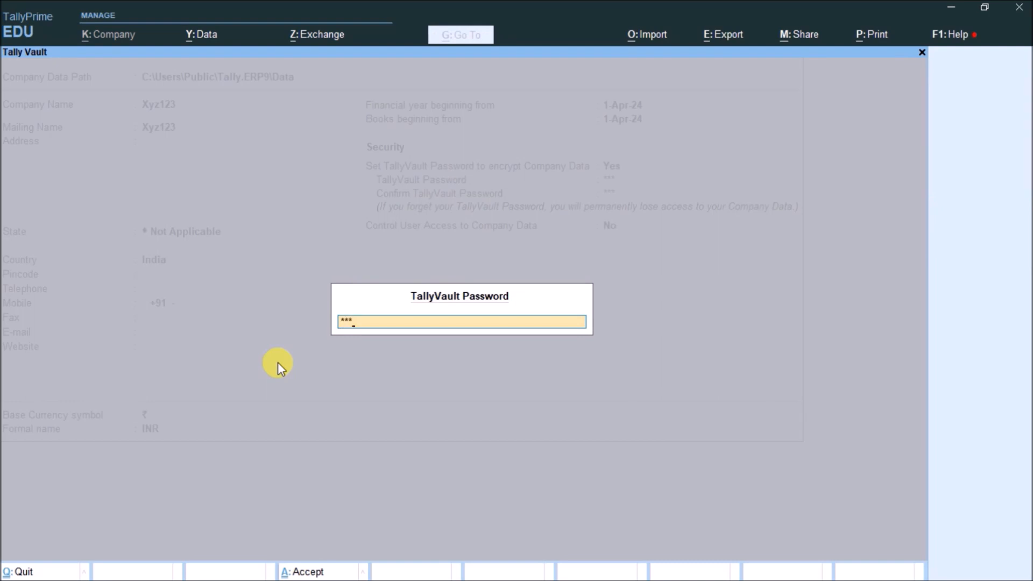
key("Return")
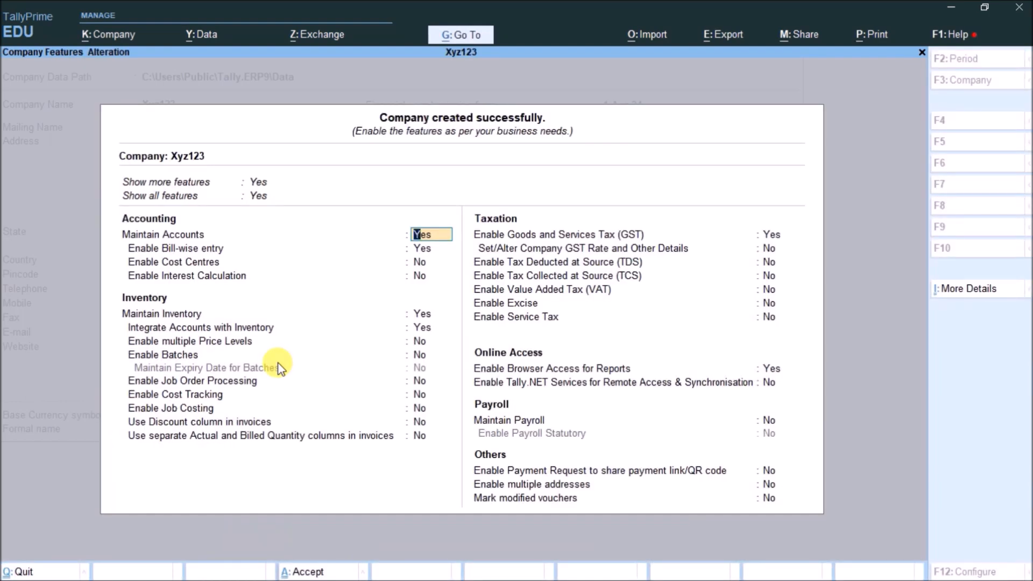
key("ctrl+a")
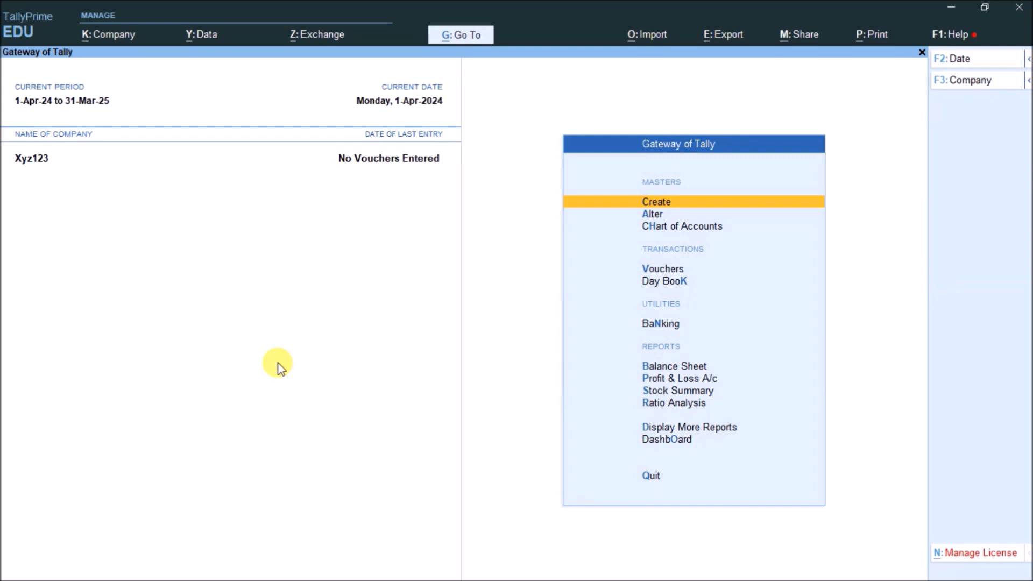
Shut company Xyz123 via F3 Shut Company, searching 'xyz' in the list
key("F3")
key("Up")
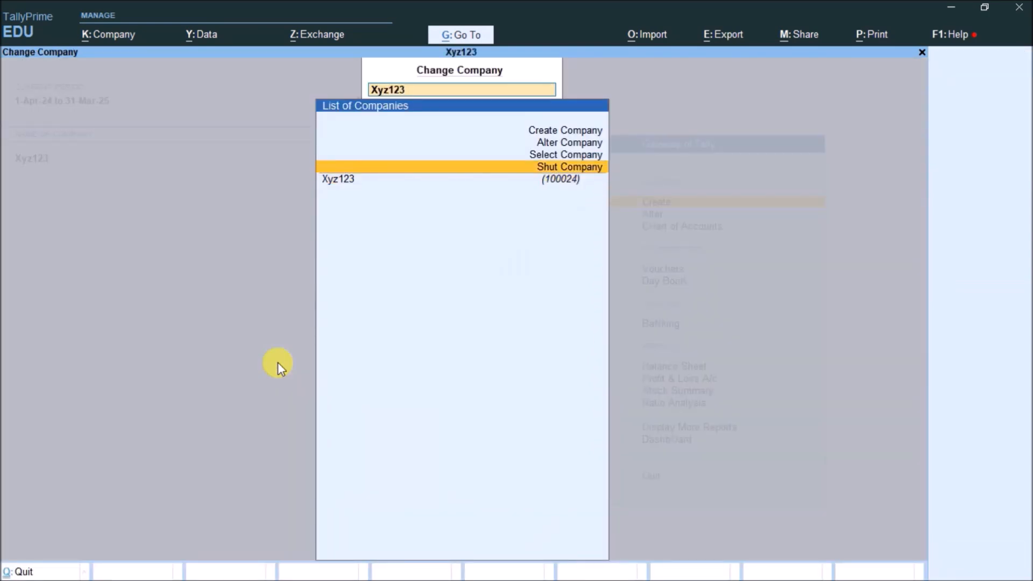
key("Return")
key("Return")
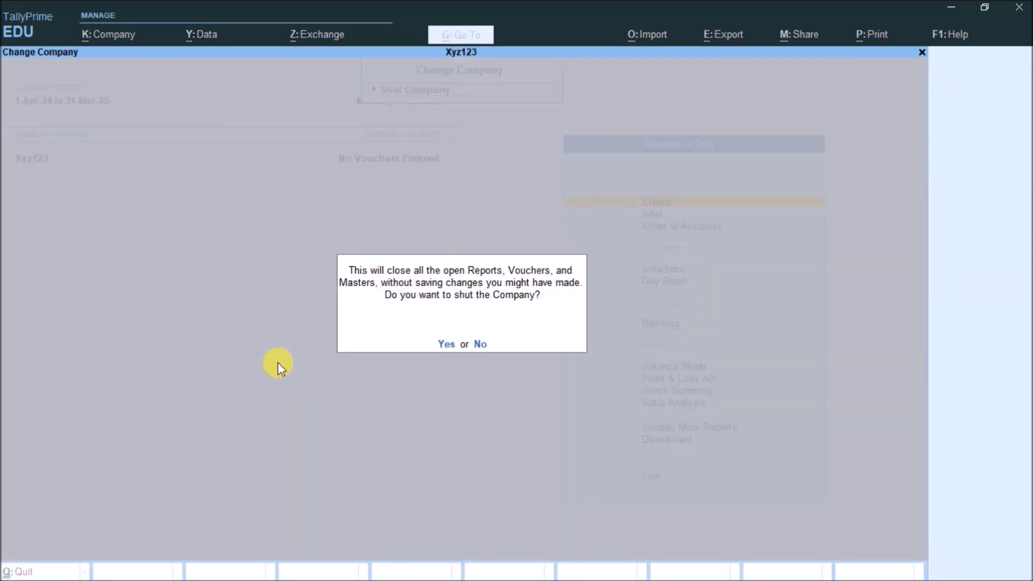
key("Return")
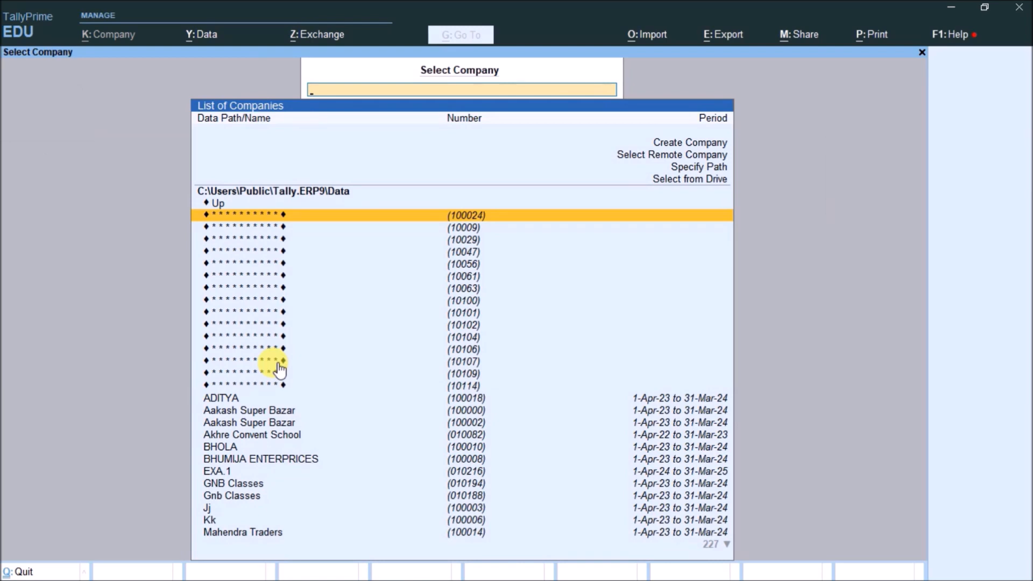
type("xyz")
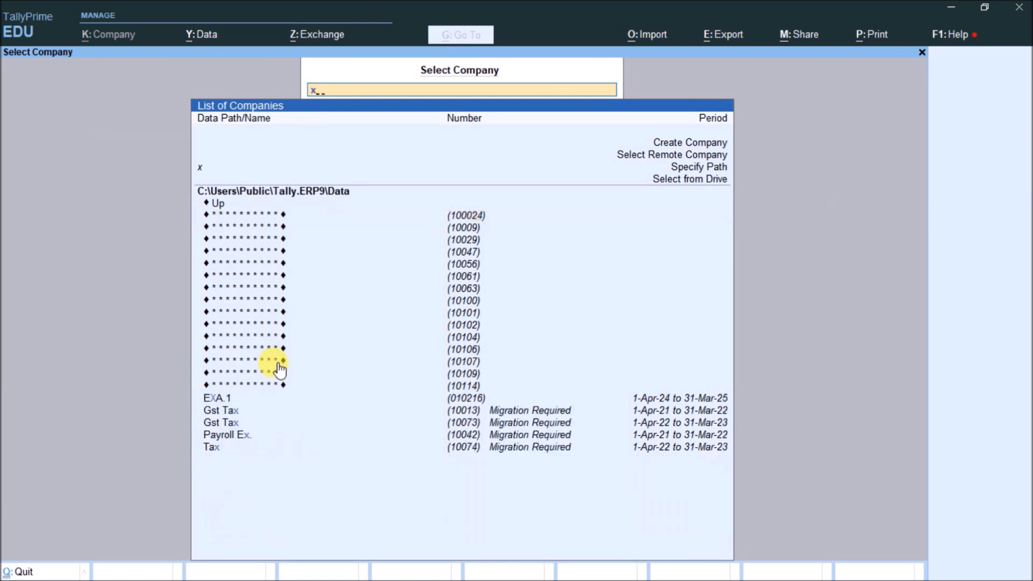
key("Down")
key("Down")
key("Down")
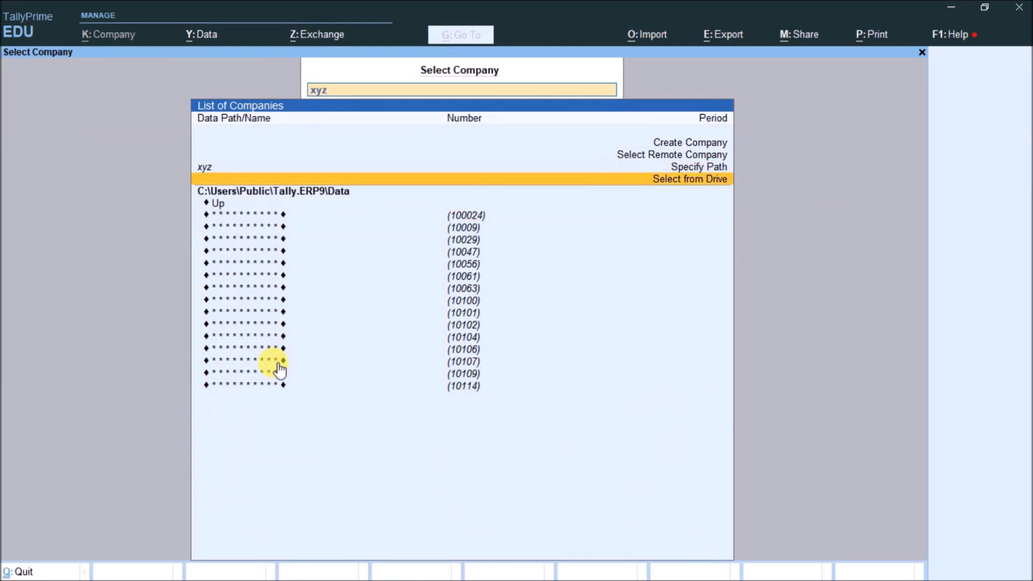
key("BackSpace")
key("BackSpace")
key("BackSpace")
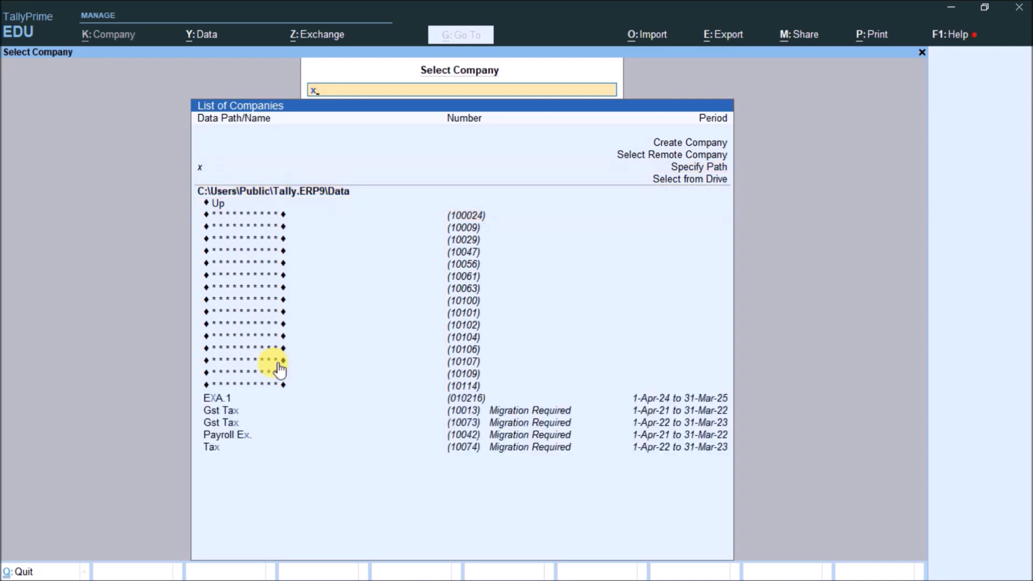
key("Down")
key("Down")
key("Down")
key("Down")
key("Down")
key("Down")
key("Down")
key("Down")
key("Down")
key("Down")
key("Down")
key("Down")
key("Down")
key("Down")
key("Down")
Browse the Select Company list and open the encrypted company (10114)
key("Up")
key("Up")
key("Up")
key("Up")
key("Up")
key("Up")
key("Up")
key("Up")
key("Up")
key("Up")
key("Up")
key("Up")
key("Up")
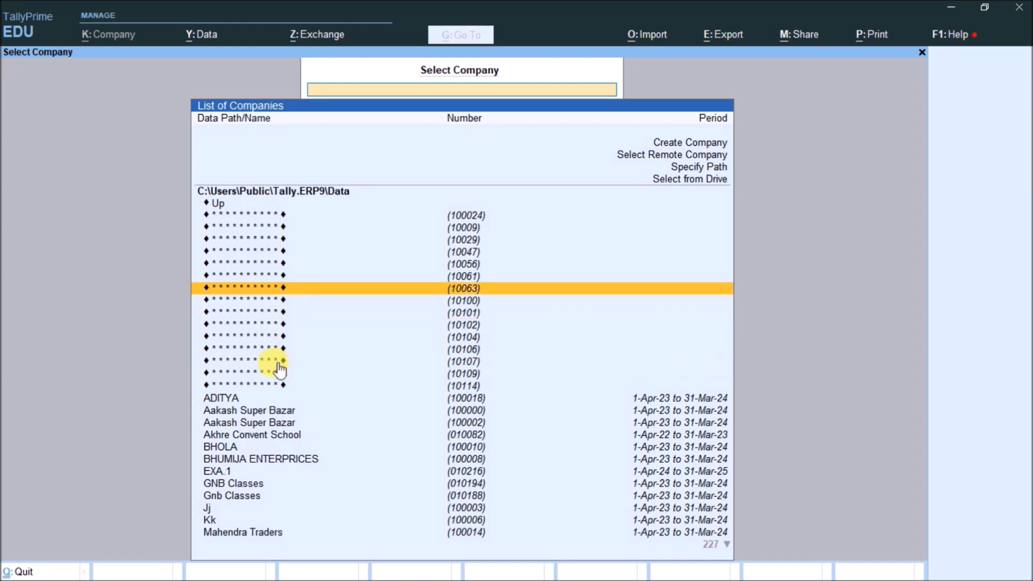
key("Down")
key("Down")
key("Down")
key("Down")
key("Down")
key("Down")
key("Down")
key("Down")
key("Down")
key("Down")
key("Down")
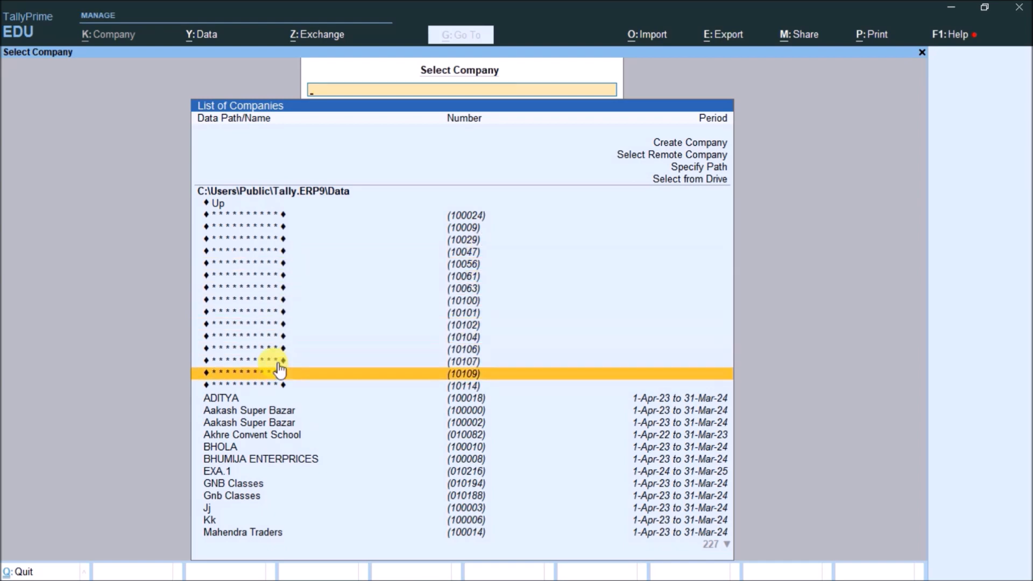
key("Up")
key("Down")
key("Down")
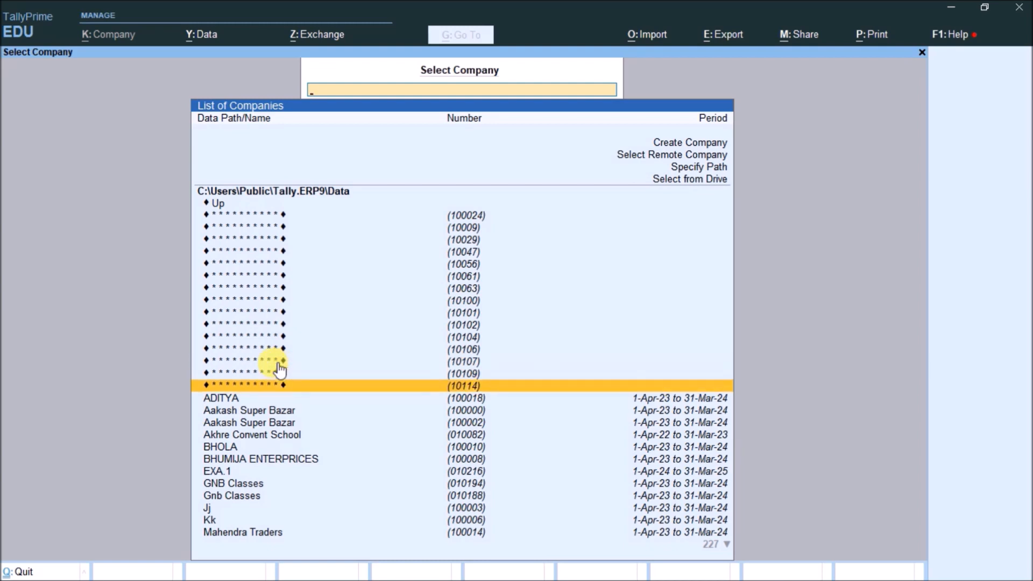
key("Up")
key("Up")
key("Up")
key("Up")
key("Up")
key("Up")
key("Up")
key("Up")
key("Up")
key("Up")
key("Up")
key("Up")
key("Up")
key("Up")
key("Up")
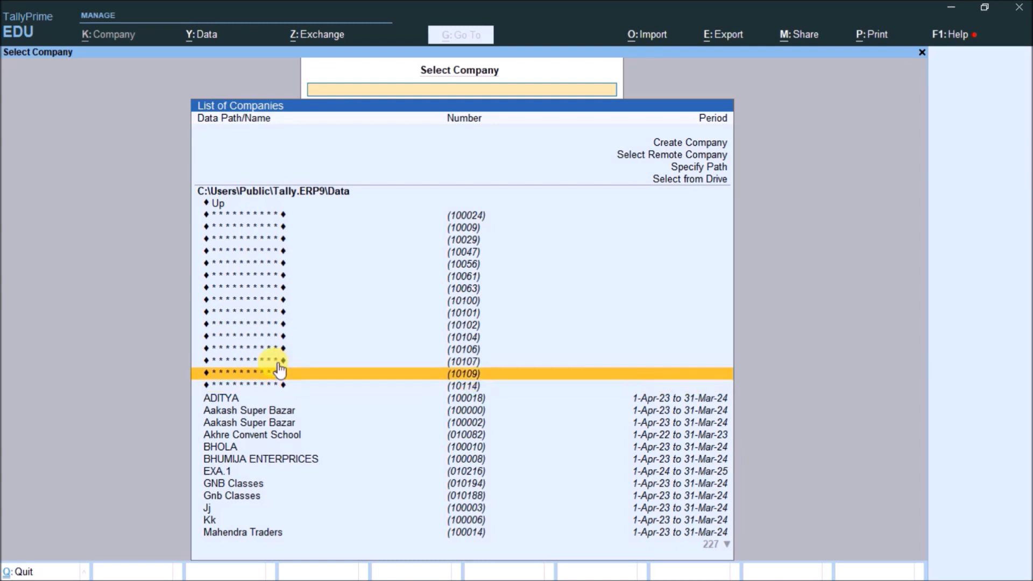
key("Down")
key("Down")
key("Down")
key("Down")
key("Down")
key("Down")
key("Down")
key("Down")
key("Down")
key("Down")
key("Down")
key("Down")
key("Down")
key("Down")
key("Down")
key("Down")
key("Down")
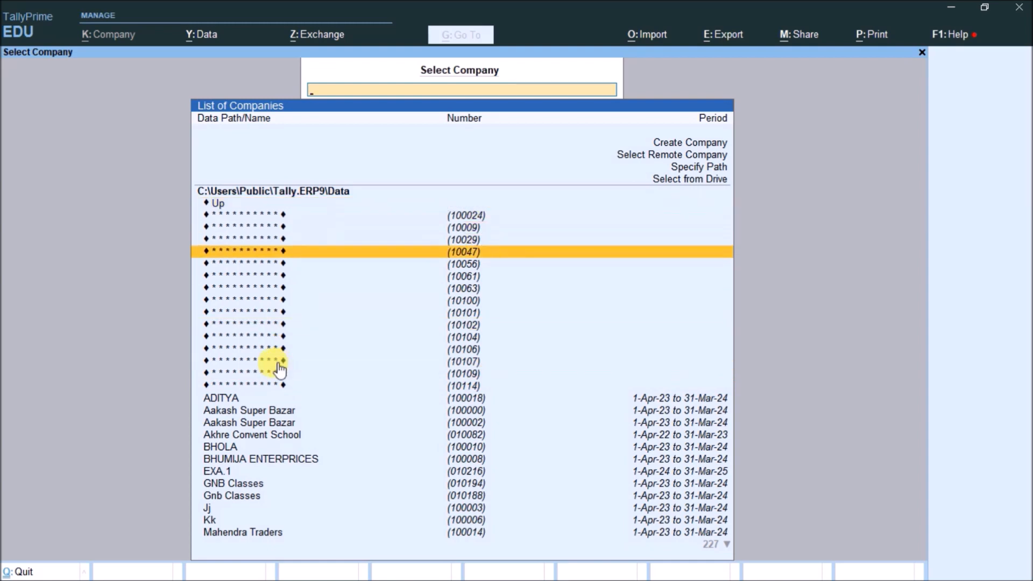
key("Up")
key("Up")
key("Up")
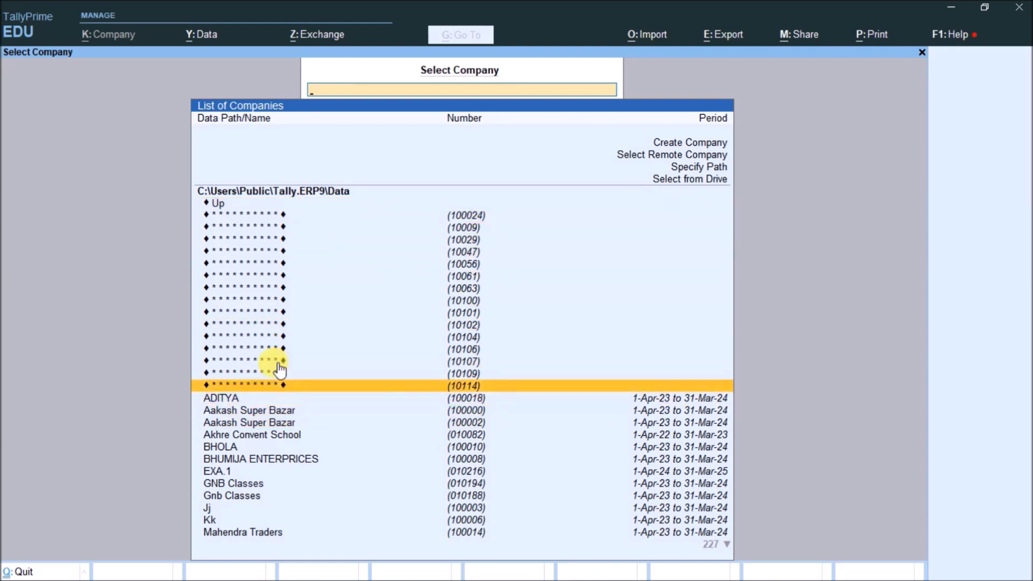
key("Return")
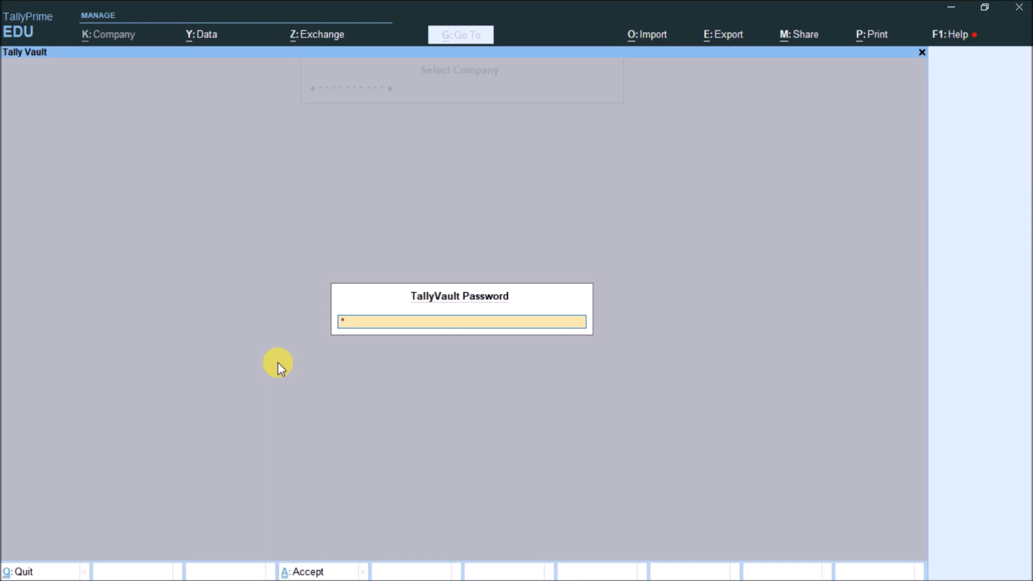
Leave the vault prompt, then open encrypted company (100024) and submit its TallyVault password
key("BackSpace")
key("BackSpace")
key("BackSpace")
key("Escape")
key("Escape")
key("Escape")
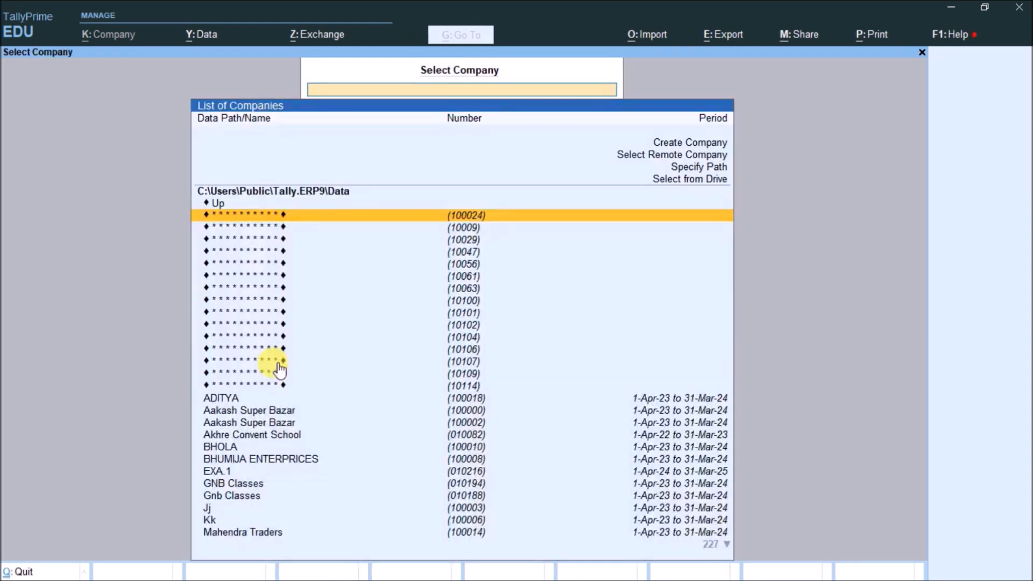
key("Down")
key("Down")
key("Down")
key("Down")
key("Down")
key("Down")
key("Down")
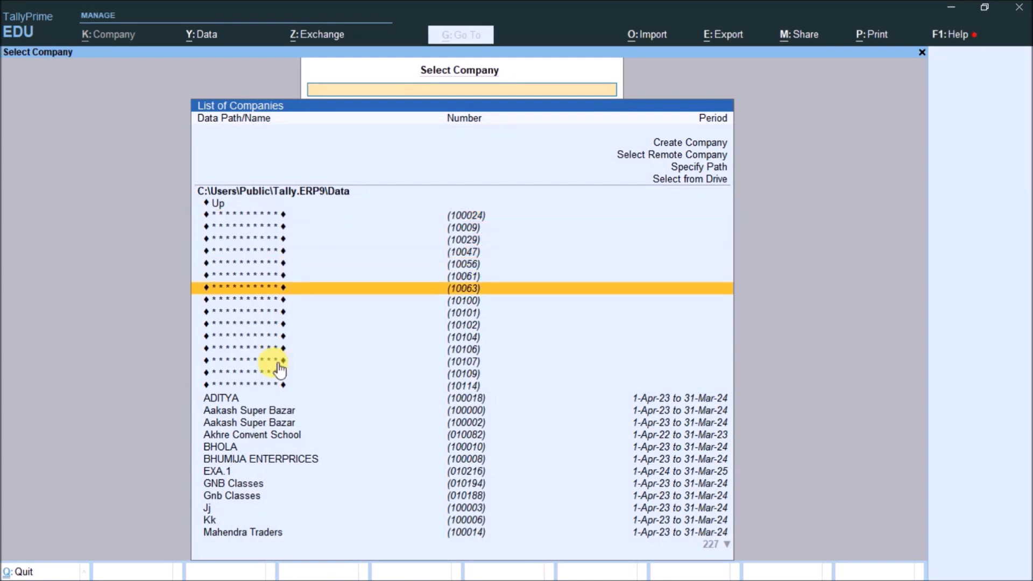
key("Up")
key("Up")
key("Up")
key("Up")
key("Up")
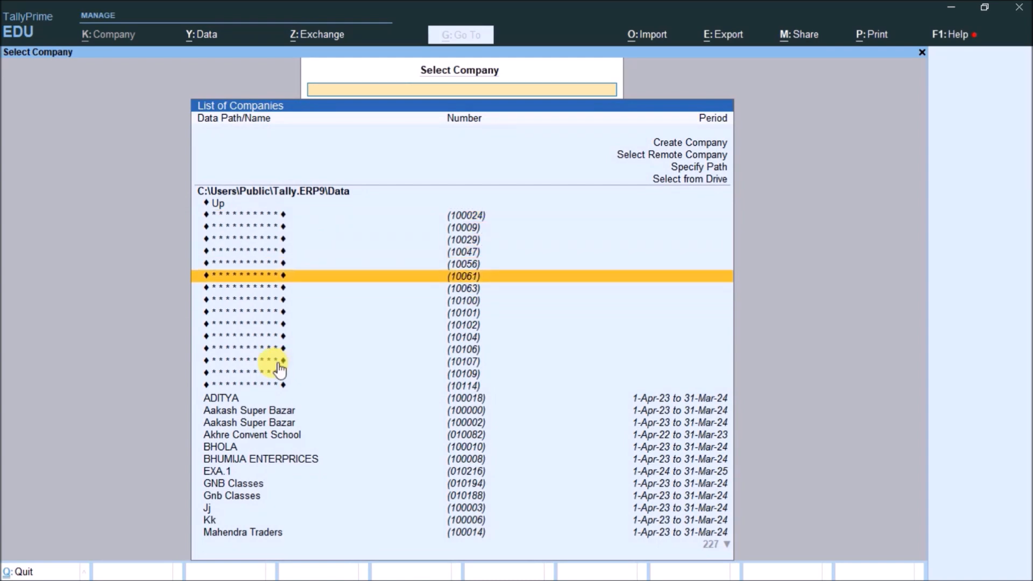
key("Down")
key("Down")
key("Down")
key("Down")
key("Down")
key("Down")
key("Down")
key("Down")
key("Down")
key("Down")
key("Down")
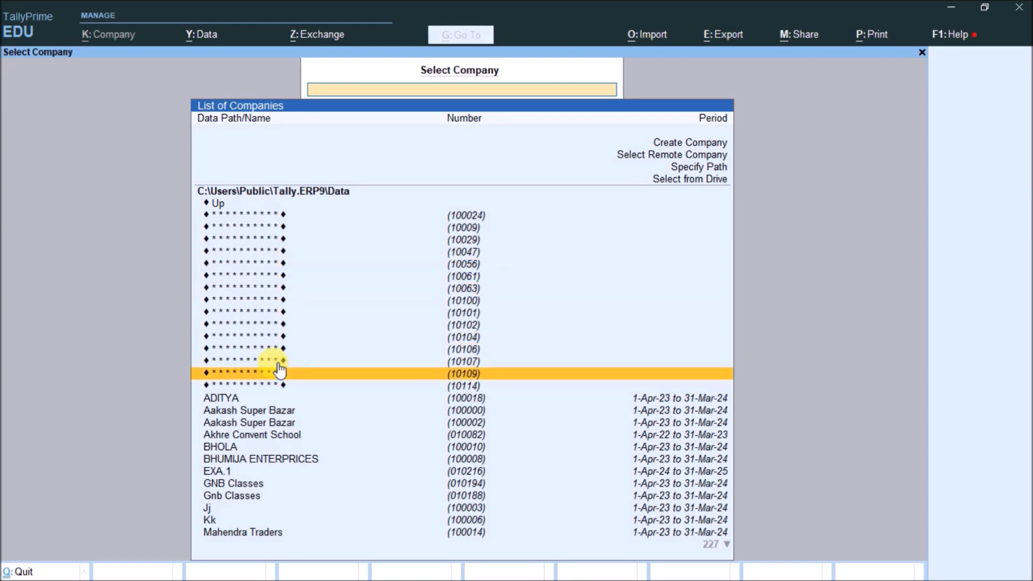
key("Up")
key("Home")
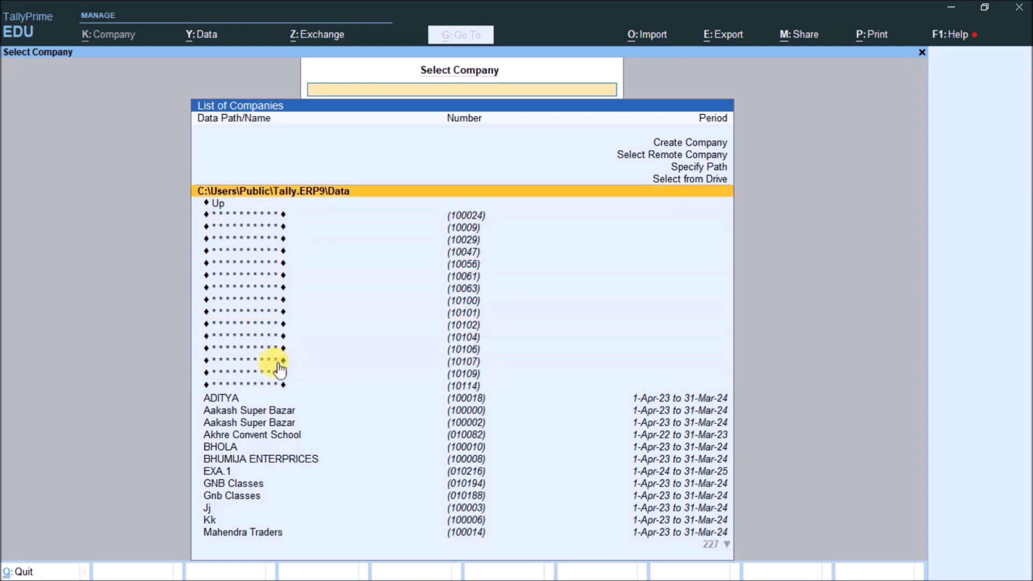
key("Down")
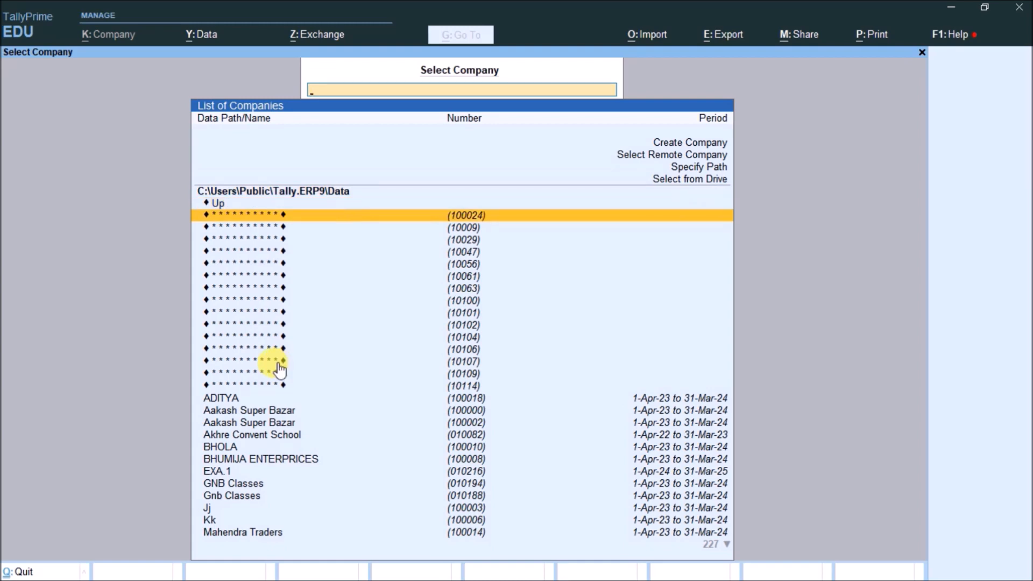
key("Return")
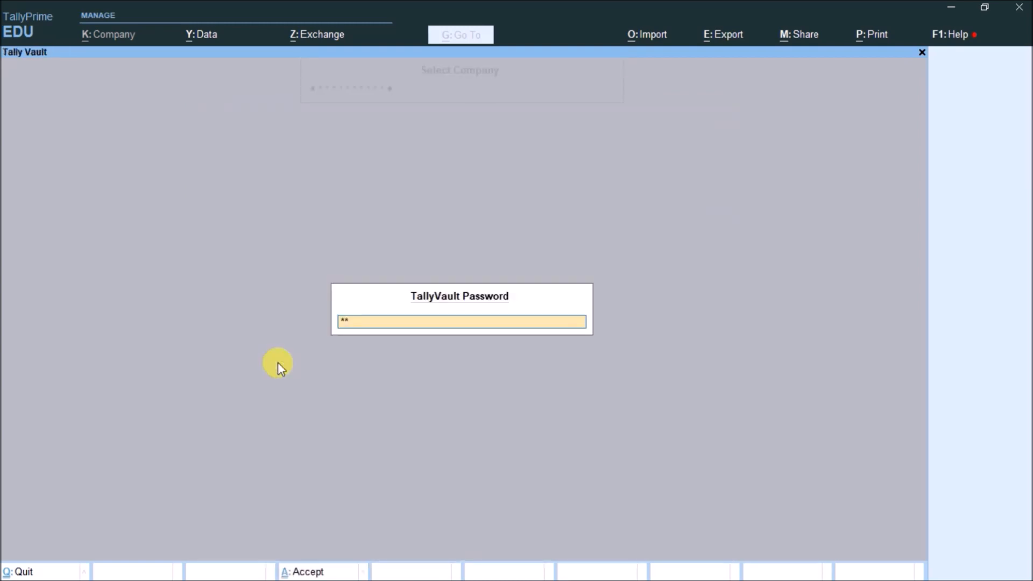
key("Return")
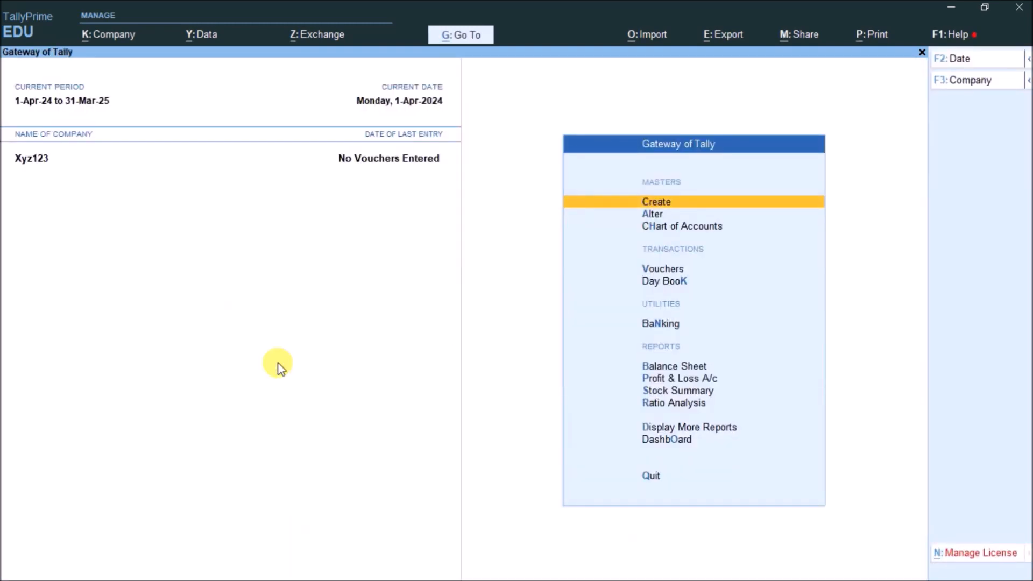
Glance at the company switching list, then highlight TallyVault in the Alt+K company options
key("F3")
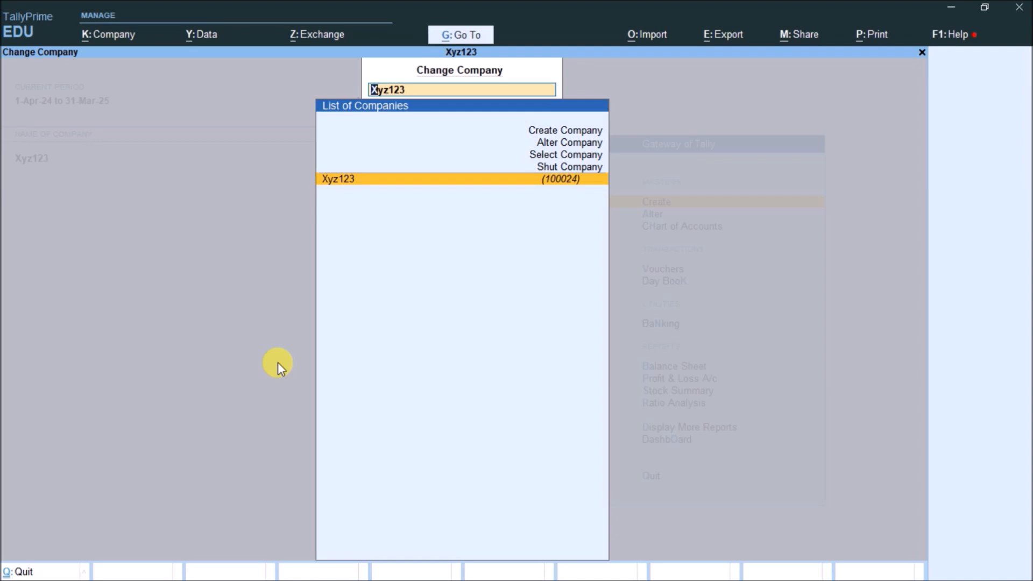
key("Return")
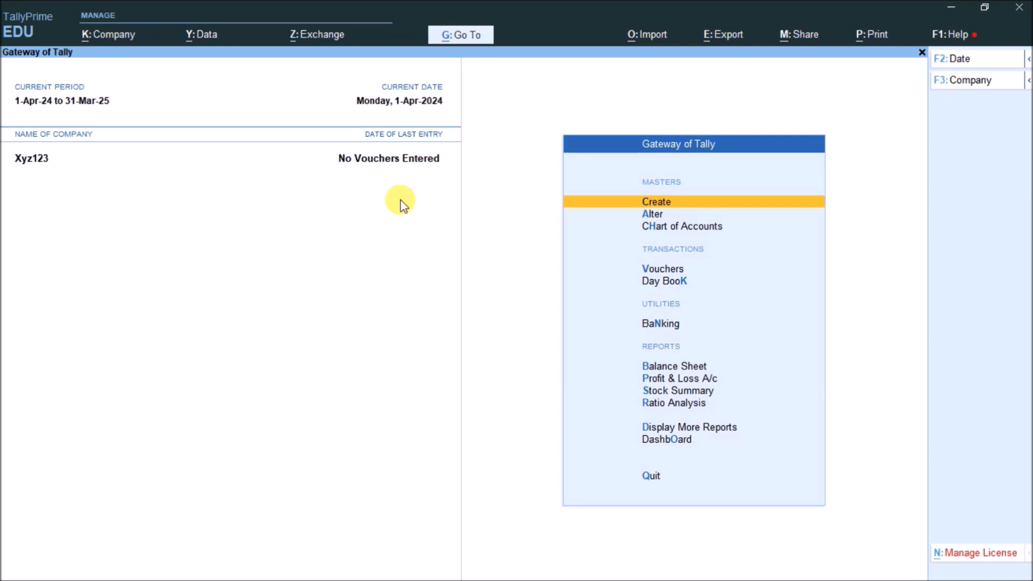
key("F3")
key("Escape")
key("Escape")
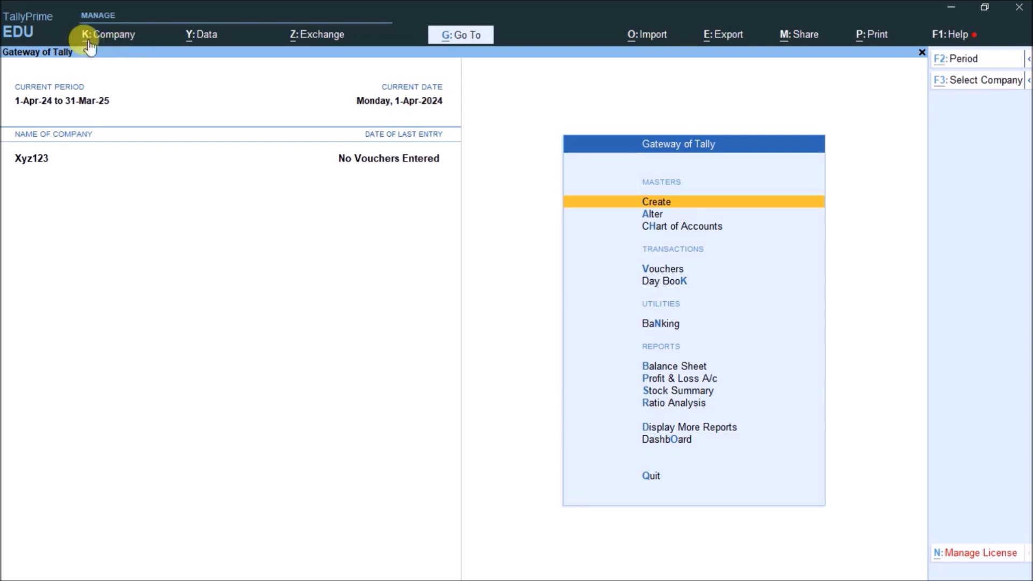
key("alt+k")
key("Down")
key("Down")
key("Down")
key("Down")
key("Down")
key("Down")
key("Down")
key("Down")
key("Down")
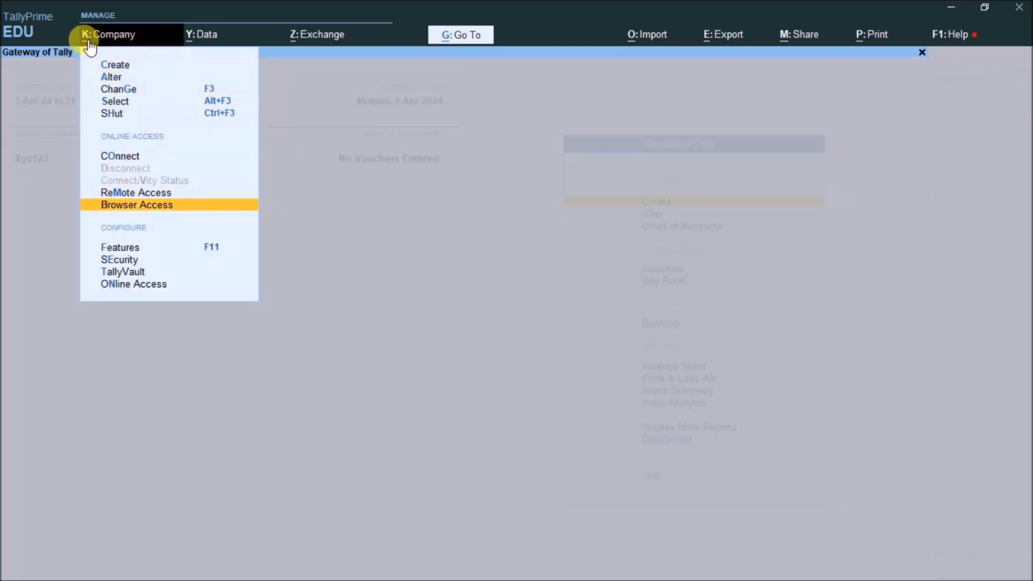
key("Down")
In the TallyVault form for Xyz123, enter the old password and the new password
key("Return")
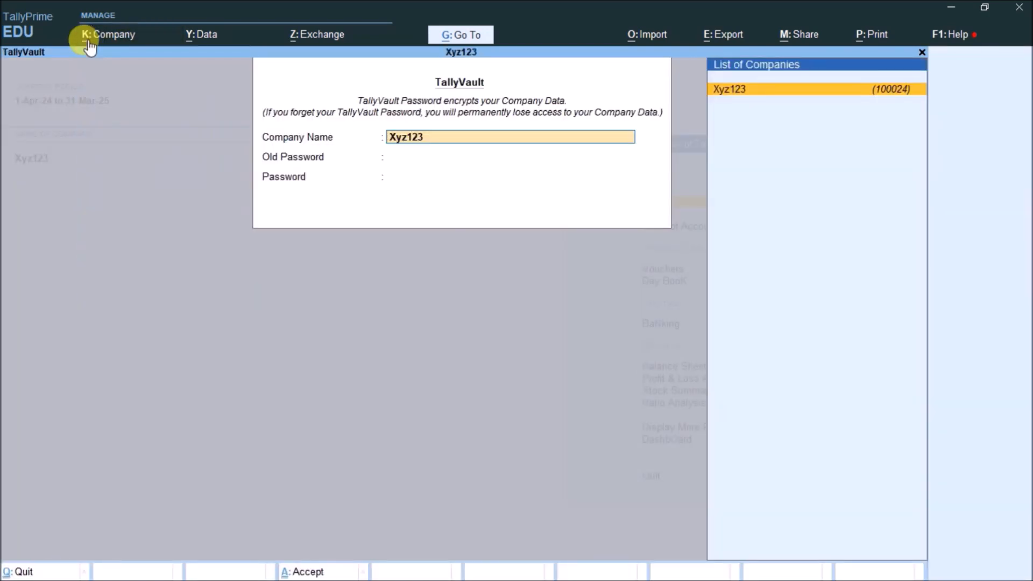
key("Return")
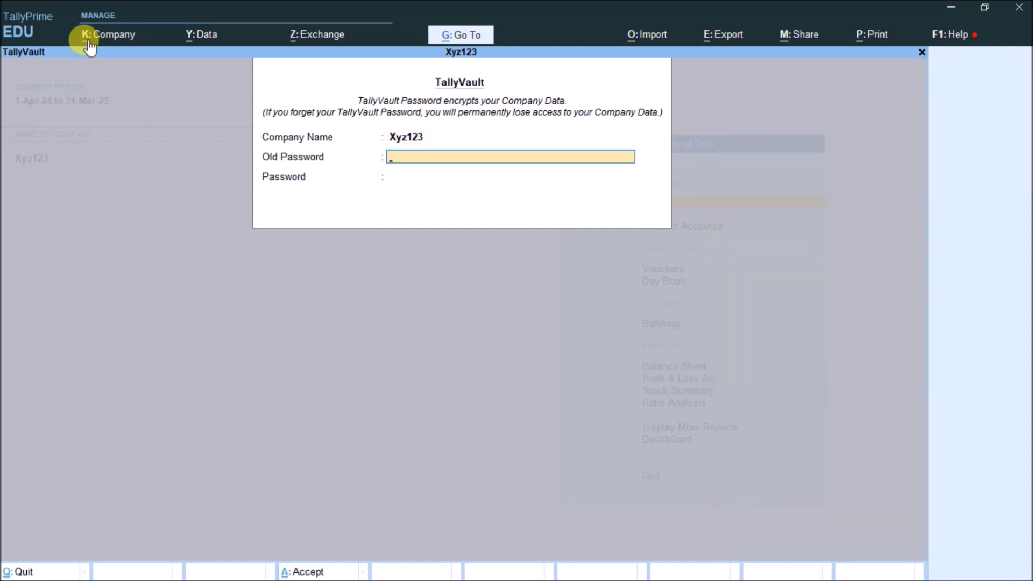
type("123")
key("Return")
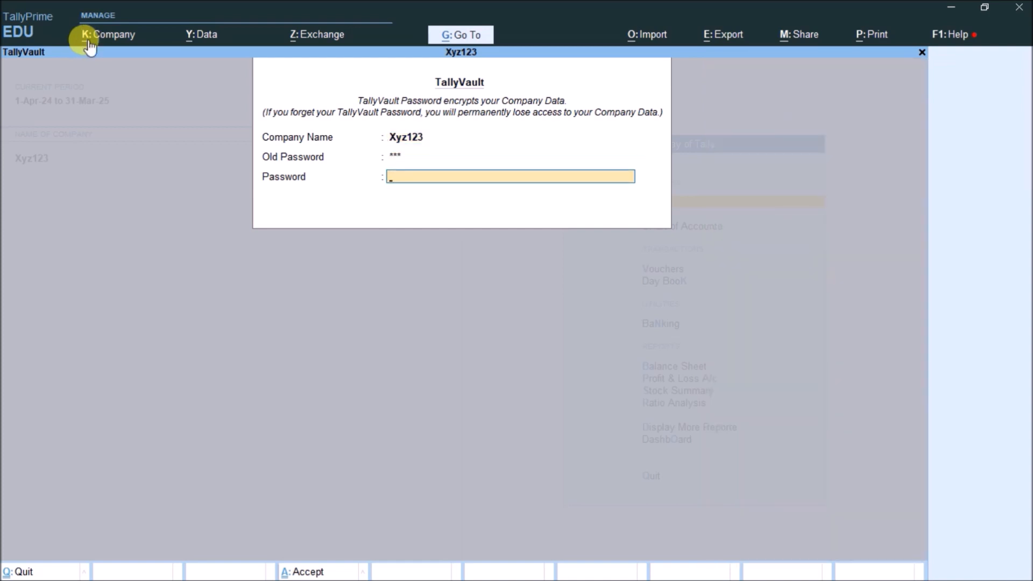
type("12")
key("Return")
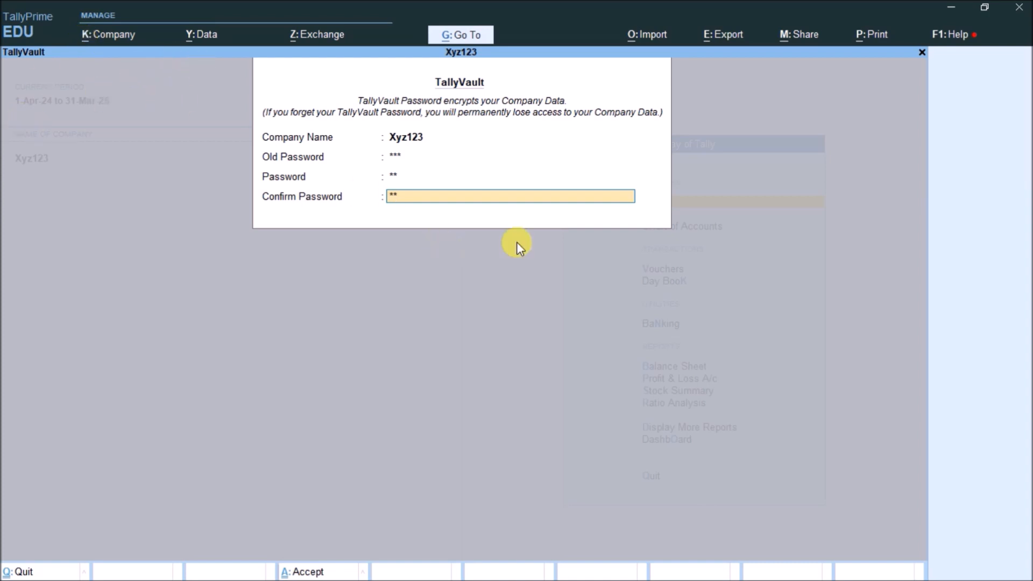
Handwrite 'Xyz123' in Word beside step 3, then return to TallyPrime
key("alt+Tab")
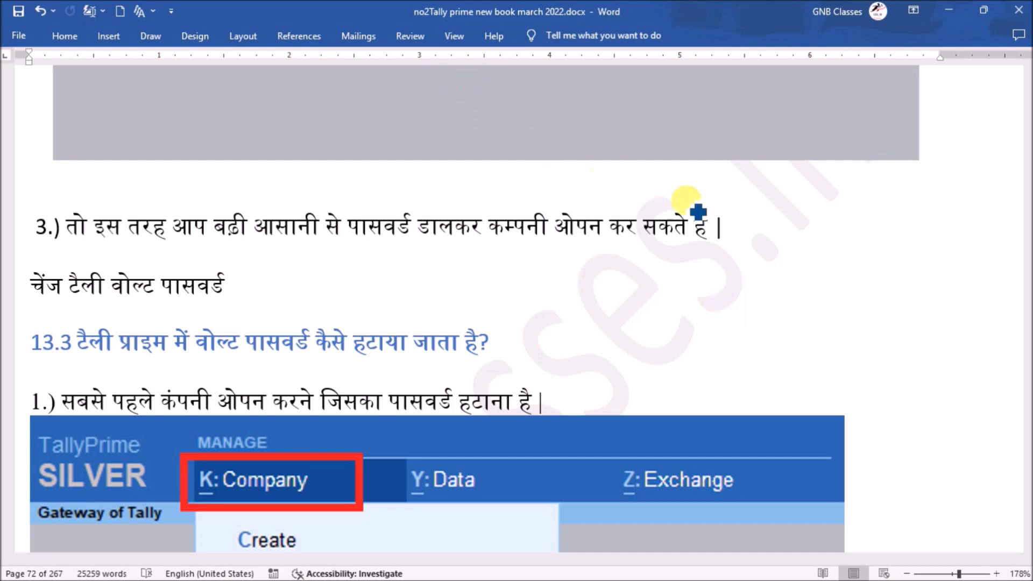
mouse_move(788, 209)
left_mouse_down()
mouse_move(889, 207)
mouse_move(888, 229)
left_mouse_up()
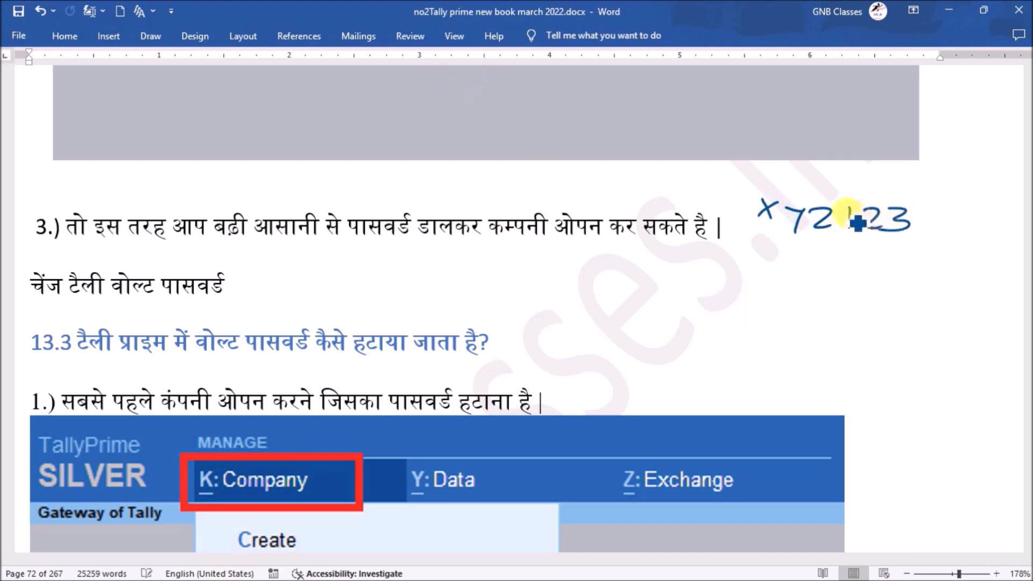
key("alt+Tab")
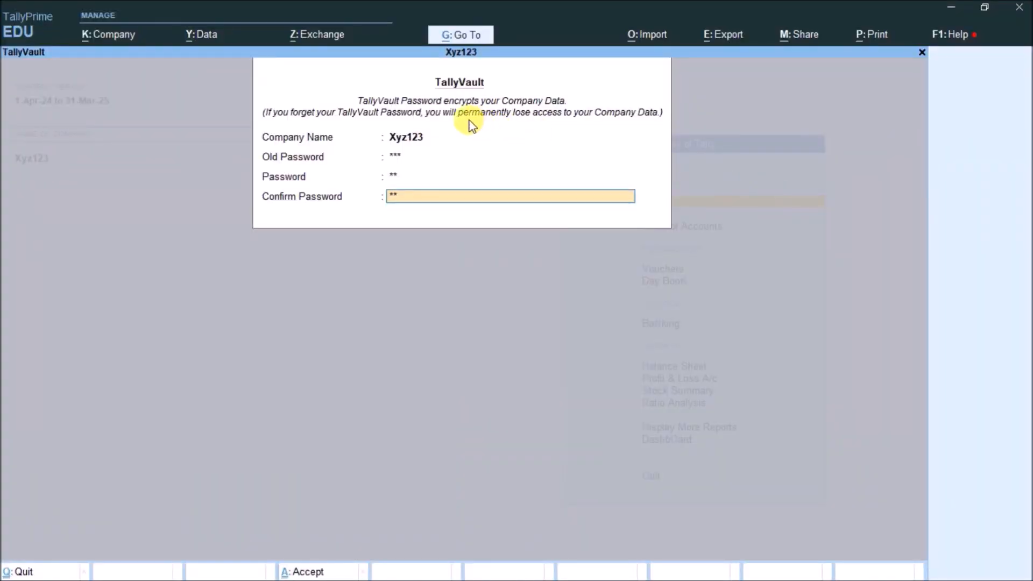
Quit the TallyVault screen without saving, then pick Xyz123 from the F3 Change Company list
key("alt+Tab")
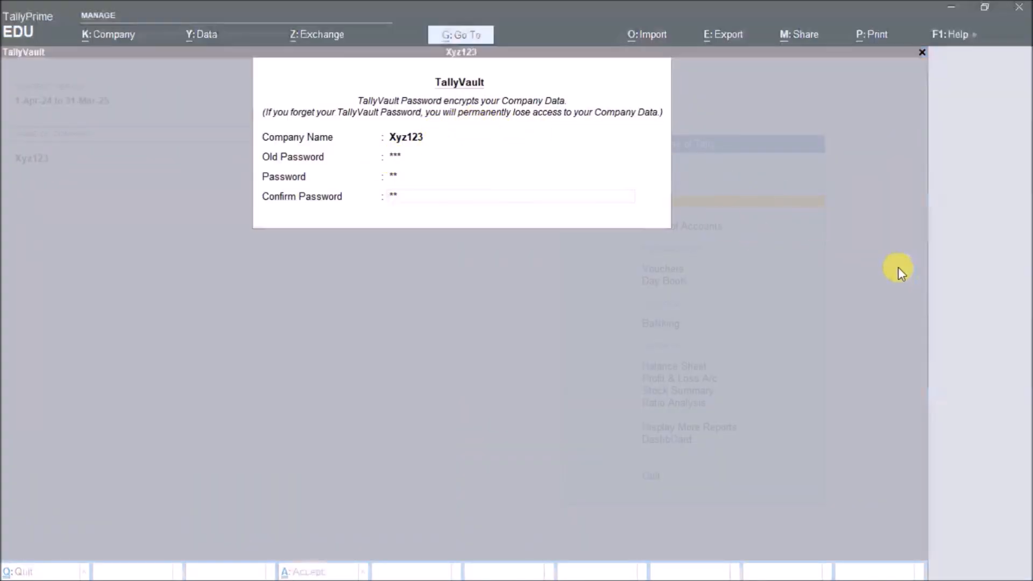
key("alt+Tab")
key("Escape")
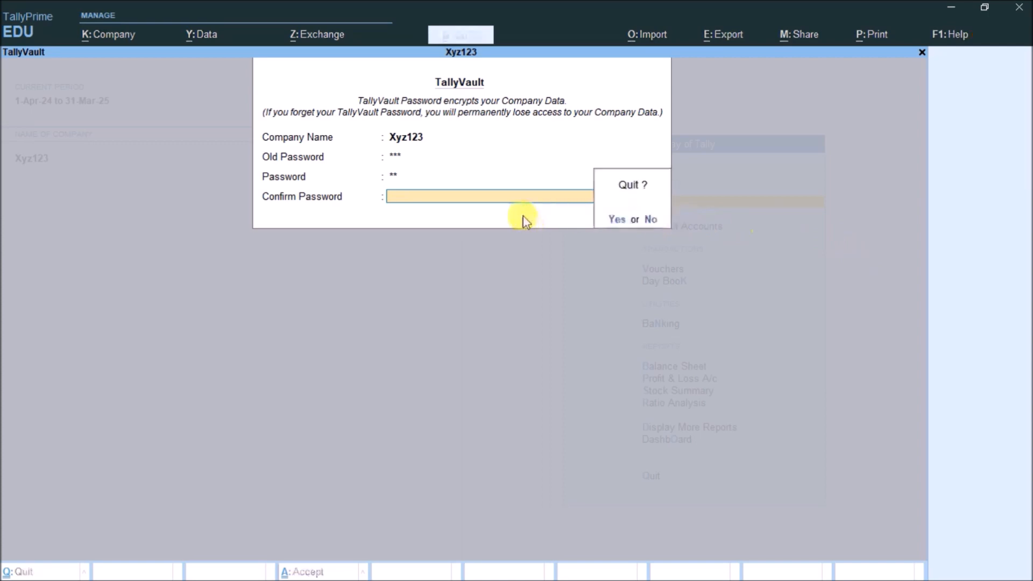
key("y")
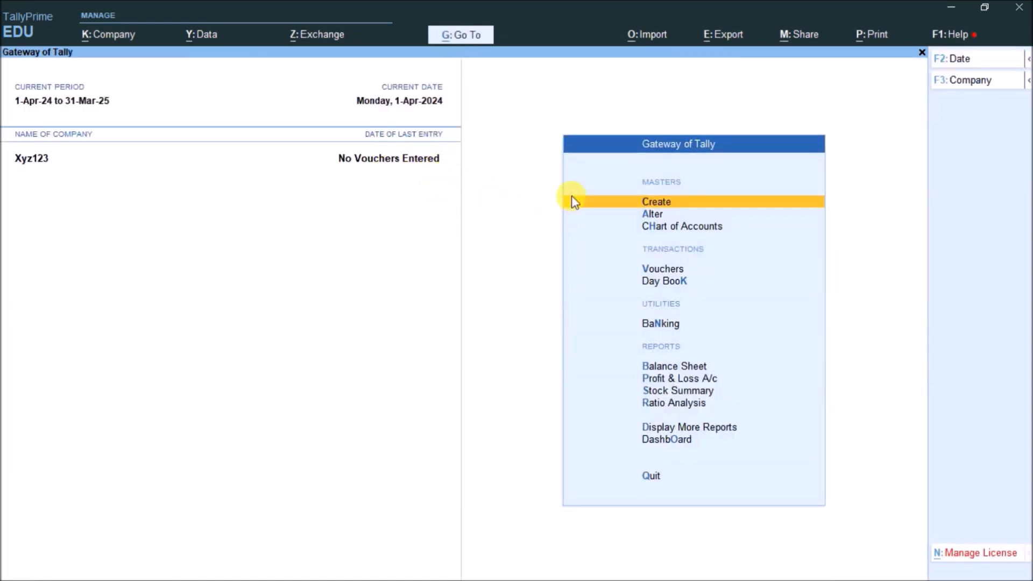
key("F3")
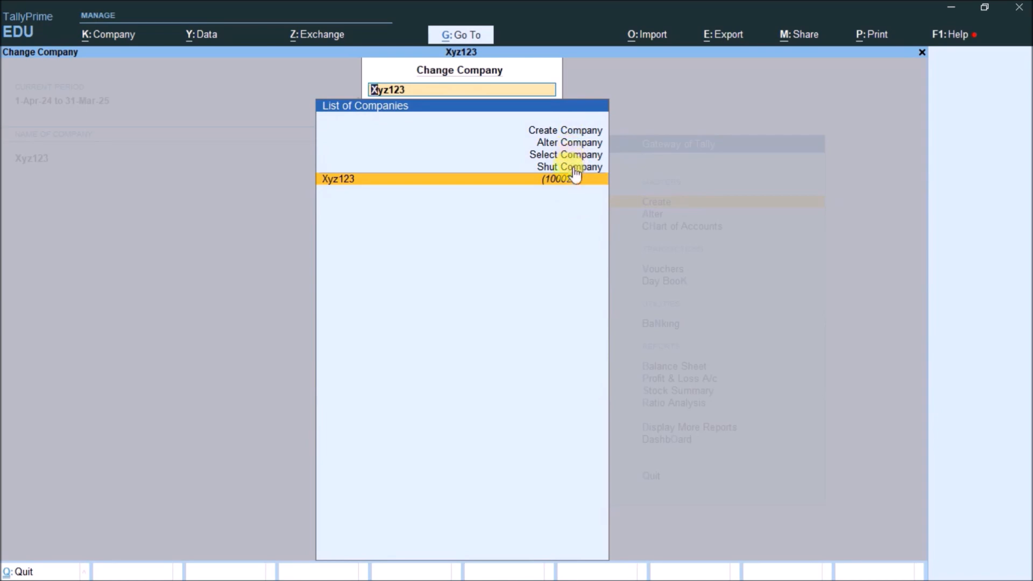
left_click(578, 176)
key("F3")
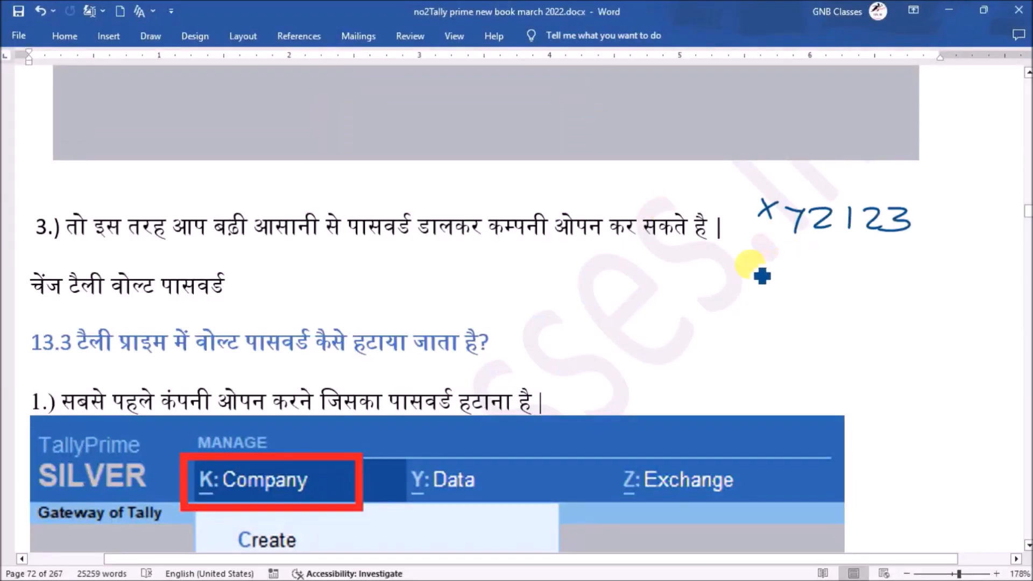
Write and underline the company number, box the company name, and add a boxed password note
mouse_move(725, 269)
left_mouse_down()
mouse_move(715, 290)
mouse_move(826, 287)
mouse_move(821, 309)
left_mouse_up()
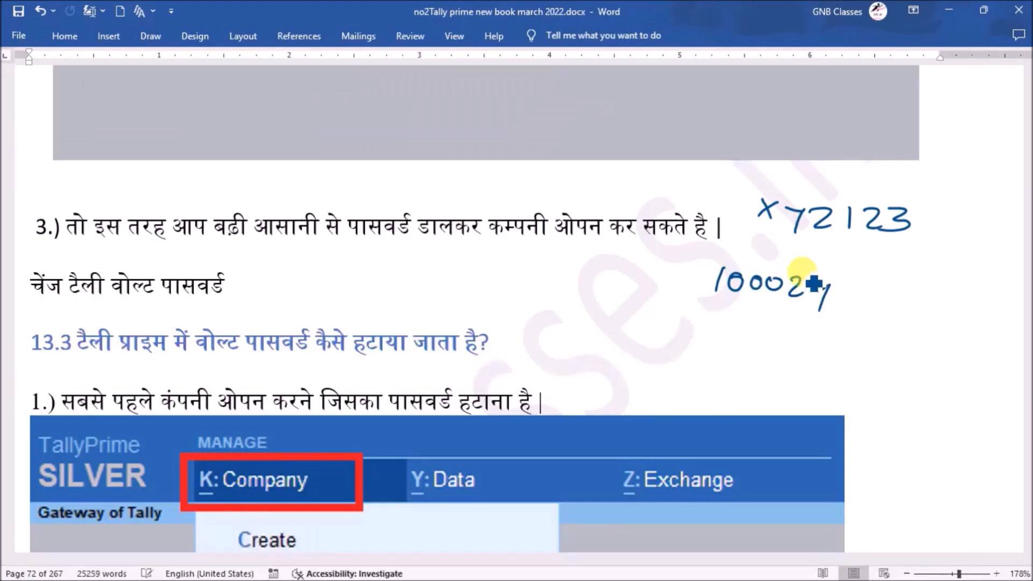
left_click_drag(708, 304, 806, 308)
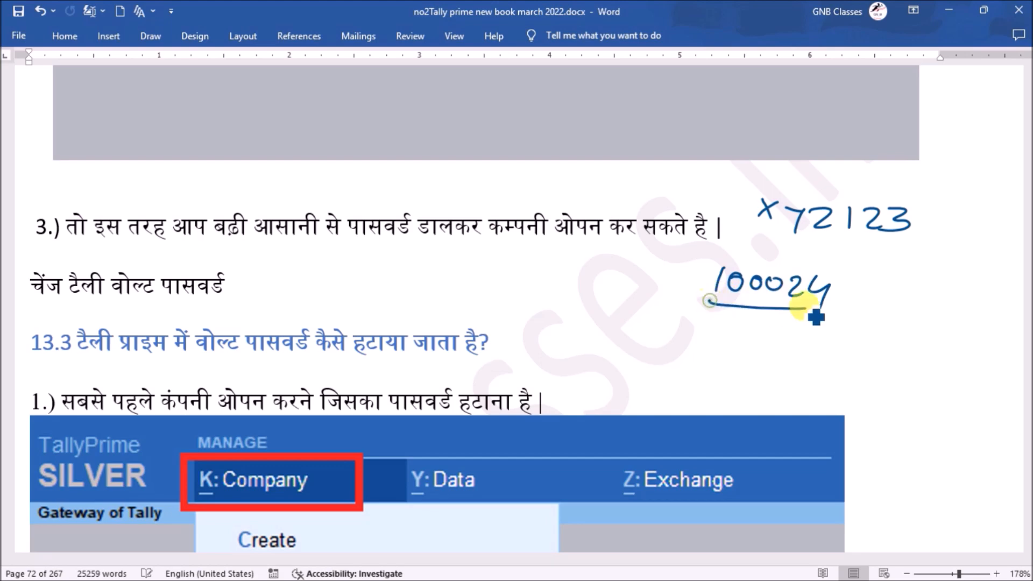
mouse_move(758, 205)
left_mouse_down()
mouse_move(752, 234)
mouse_move(775, 218)
left_mouse_up()
mouse_move(756, 191)
left_mouse_down()
mouse_move(918, 203)
mouse_move(771, 237)
left_mouse_up()
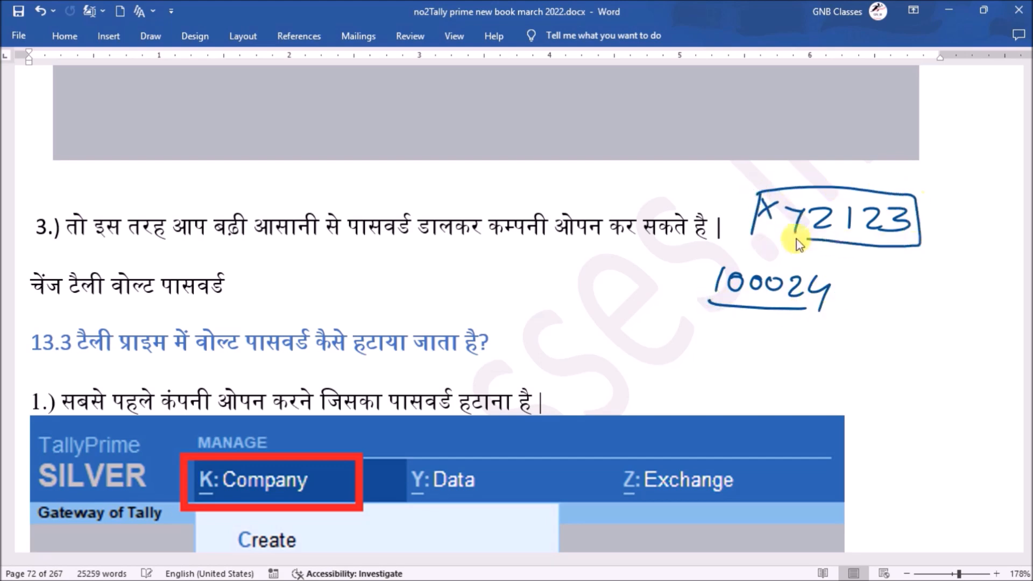
mouse_move(909, 269)
left_mouse_down()
mouse_move(907, 295)
mouse_move(912, 284)
left_mouse_up()
mouse_move(924, 280)
left_mouse_down()
mouse_move(1008, 284)
mouse_move(980, 286)
left_mouse_up()
mouse_move(989, 257)
left_mouse_down()
mouse_move(1023, 272)
mouse_move(908, 295)
mouse_move(912, 257)
left_mouse_up()
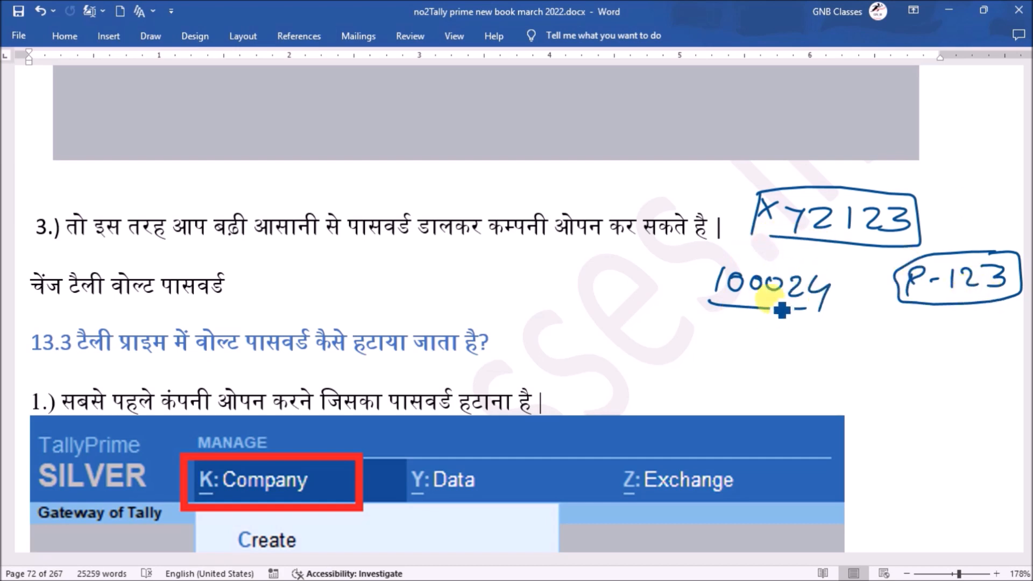
left_click_drag(833, 285, 820, 311)
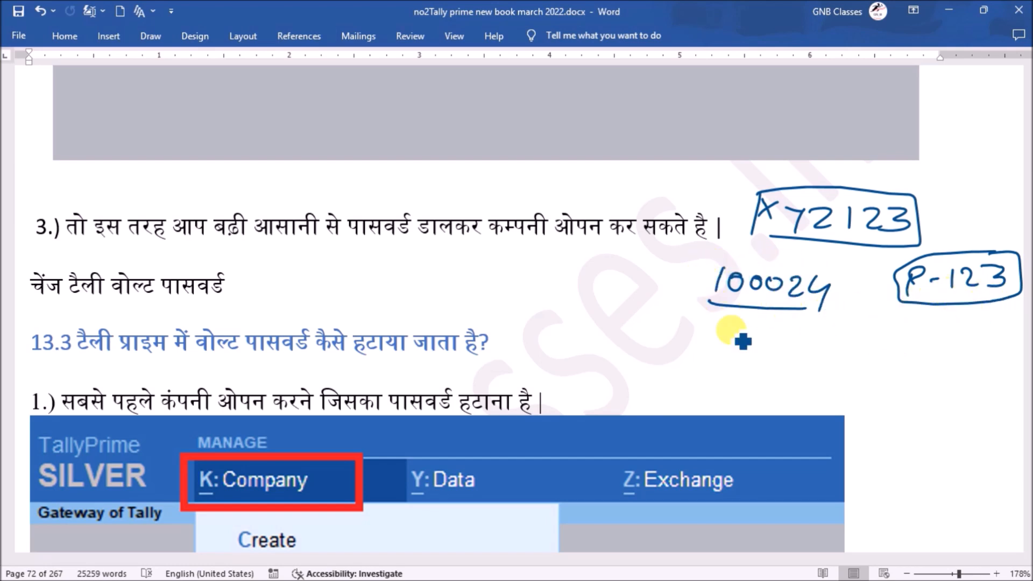
Handwrite 'change' beside the section 13.3 heading and double-underline it
mouse_move(580, 340)
left_mouse_down()
mouse_move(576, 359)
mouse_move(665, 353)
left_mouse_up()
left_click_drag(557, 370, 624, 366)
left_click_drag(563, 379, 622, 375)
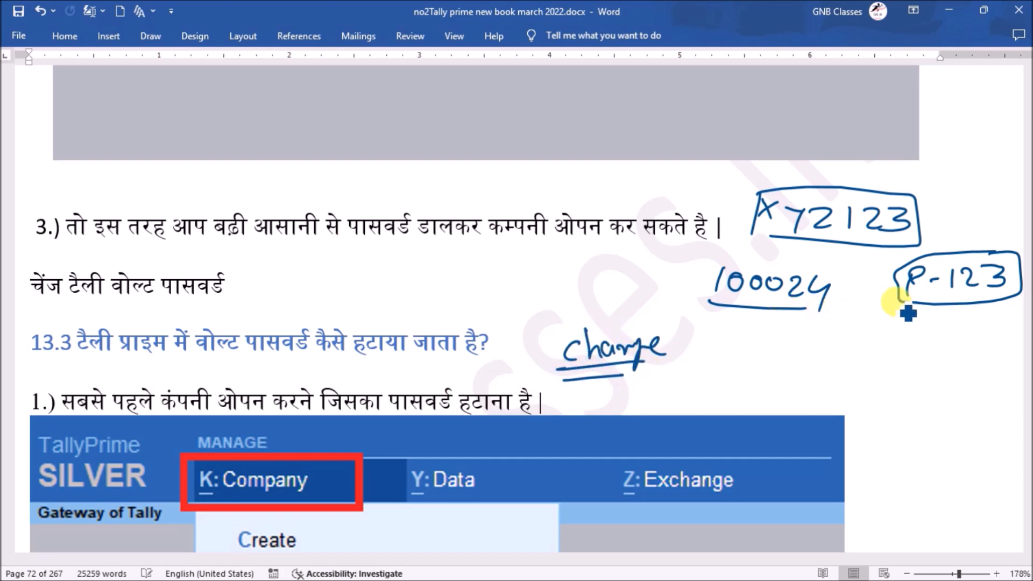
Handwrite and bracket 10026 beside the Hindi subheading, with a circled 28 beneath it
left_click_drag(749, 317, 759, 322)
mouse_move(704, 349)
left_mouse_down()
mouse_move(800, 350)
mouse_move(780, 380)
mouse_move(700, 350)
left_mouse_up()
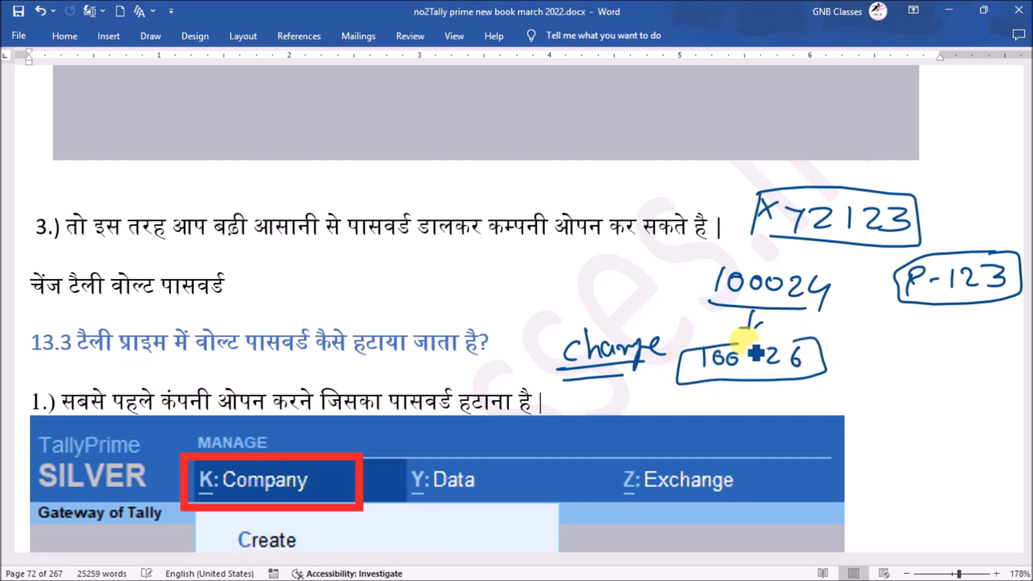
mouse_move(484, 268)
left_mouse_down()
mouse_move(483, 293)
mouse_move(505, 274)
mouse_move(555, 293)
mouse_move(584, 289)
left_mouse_up()
mouse_move(565, 251)
left_mouse_down()
mouse_move(591, 297)
mouse_move(484, 280)
mouse_move(581, 274)
left_mouse_up()
mouse_move(548, 308)
left_mouse_down()
mouse_move(560, 320)
mouse_move(571, 310)
left_mouse_up()
mouse_move(567, 326)
left_mouse_down()
mouse_move(534, 314)
mouse_move(585, 327)
left_mouse_up()
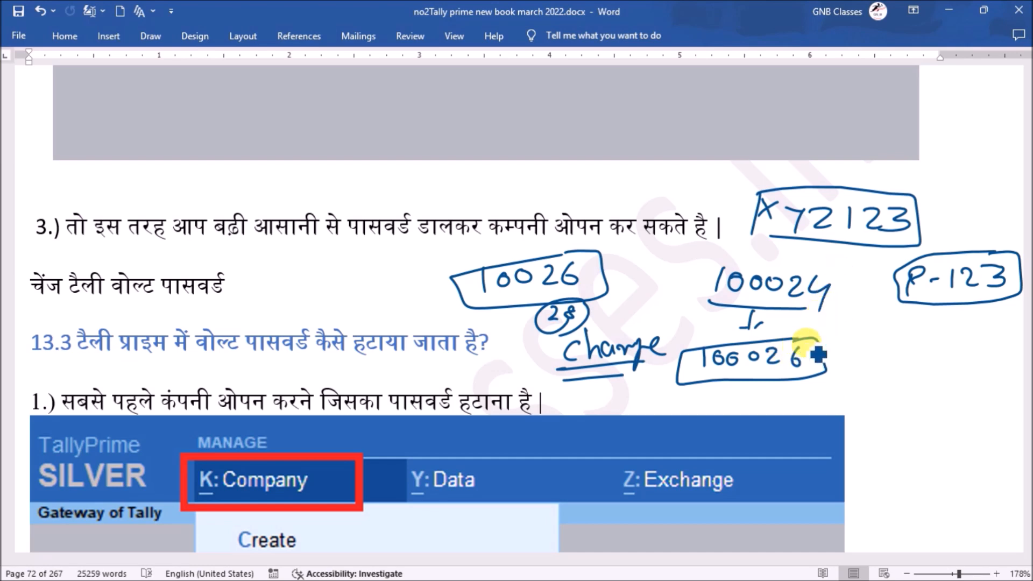
Box the company number, link the number boxes with arrows, and add X marks
mouse_move(823, 359)
left_mouse_down()
mouse_move(857, 357)
mouse_move(893, 378)
mouse_move(931, 375)
mouse_move(948, 353)
mouse_move(942, 378)
mouse_move(915, 389)
mouse_move(961, 349)
left_mouse_up()
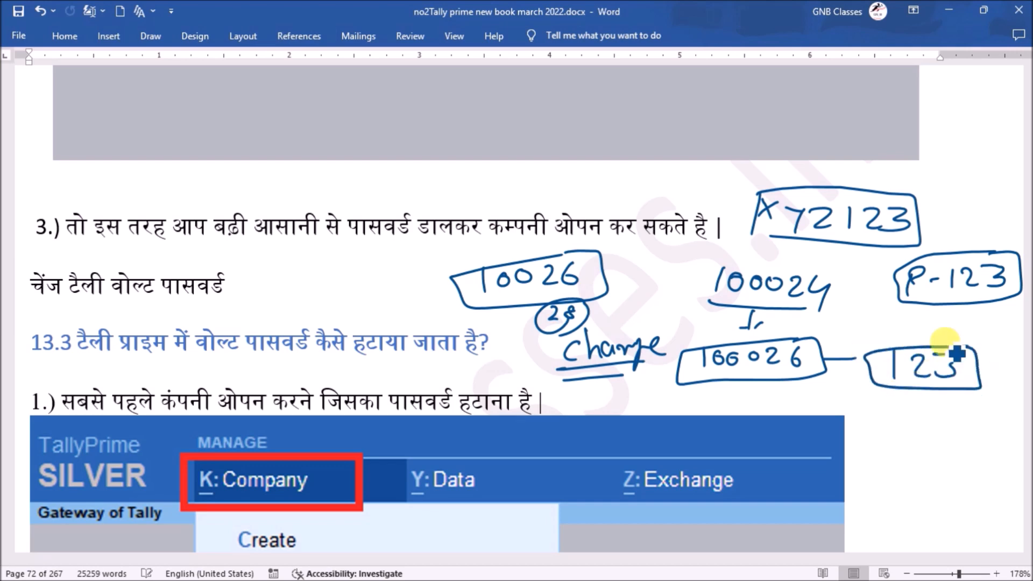
mouse_move(831, 277)
left_mouse_down()
mouse_move(827, 317)
mouse_move(788, 319)
mouse_move(854, 313)
mouse_move(886, 326)
mouse_move(884, 309)
left_mouse_up()
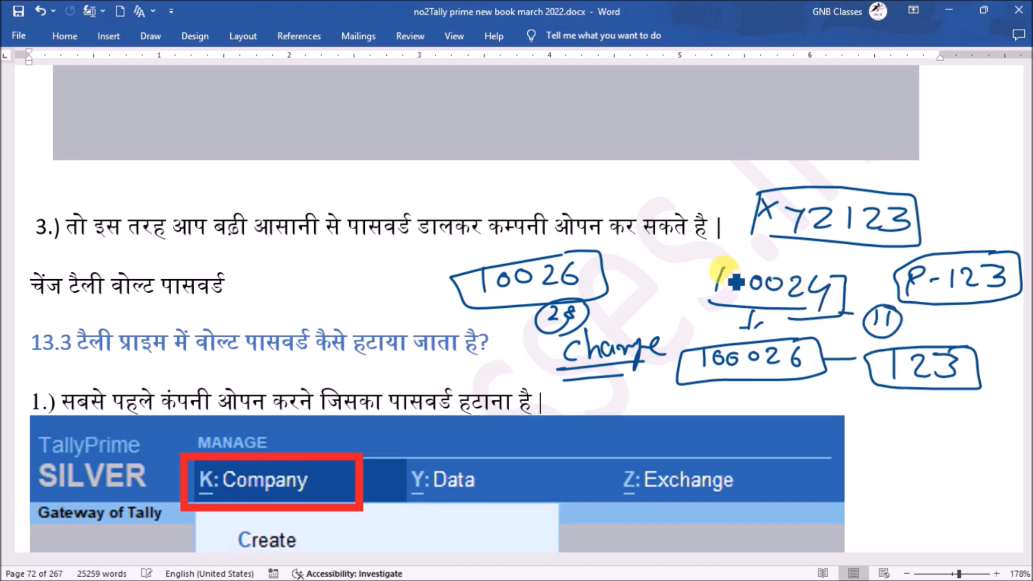
mouse_move(714, 262)
left_mouse_down()
mouse_move(706, 306)
mouse_move(843, 314)
left_mouse_up()
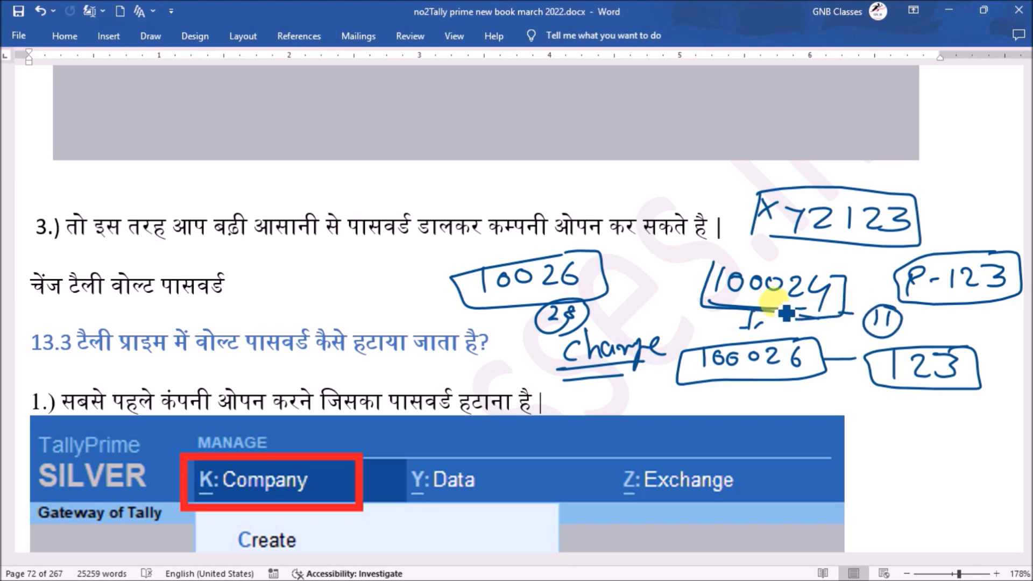
mouse_move(832, 349)
left_mouse_down()
mouse_move(845, 357)
mouse_move(819, 387)
mouse_move(838, 398)
left_mouse_up()
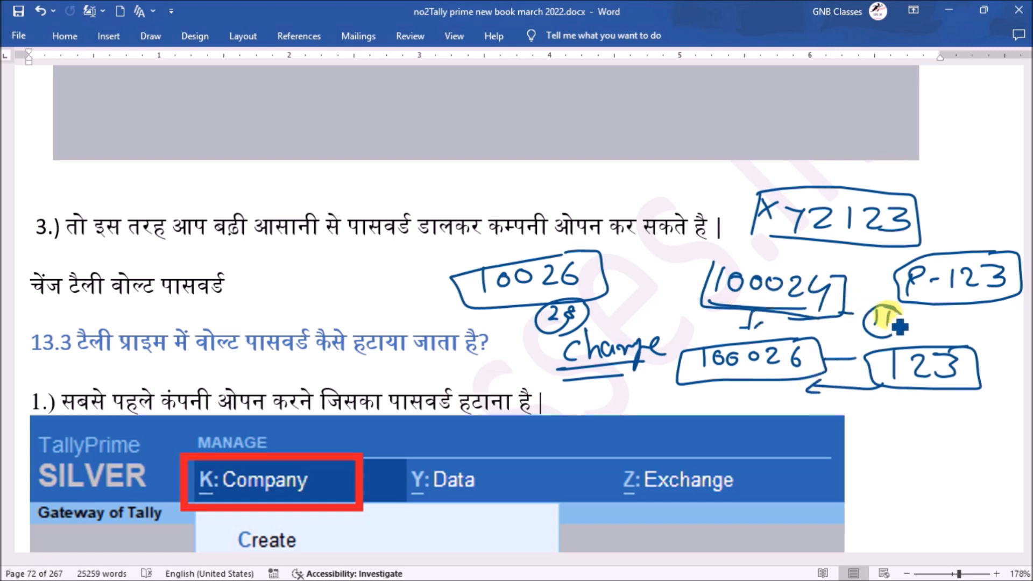
left_click_drag(902, 314, 913, 328)
left_click_drag(918, 316, 900, 328)
left_click_drag(635, 394, 659, 387)
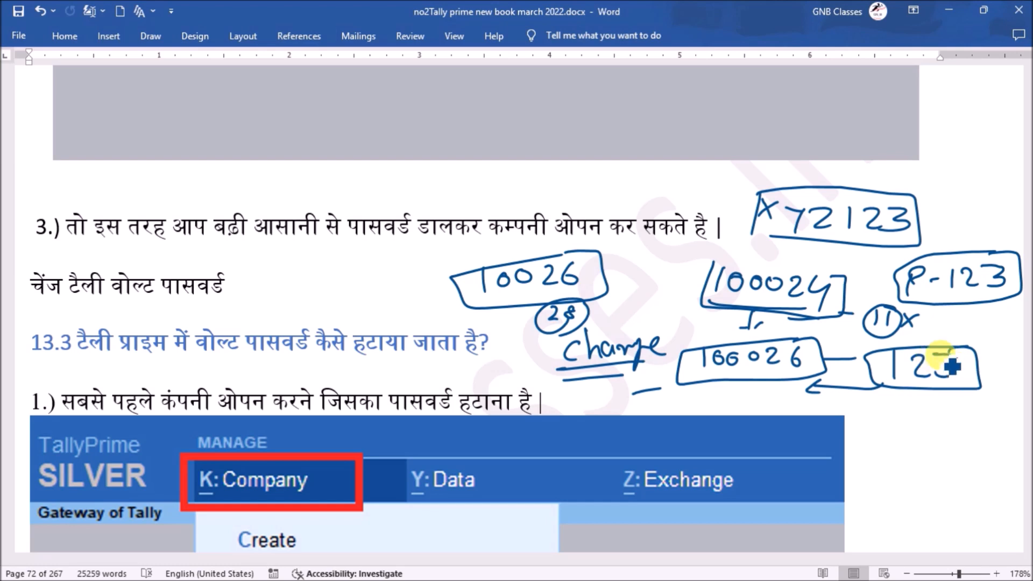
left_click_drag(723, 384, 705, 401)
left_click_drag(706, 384, 722, 401)
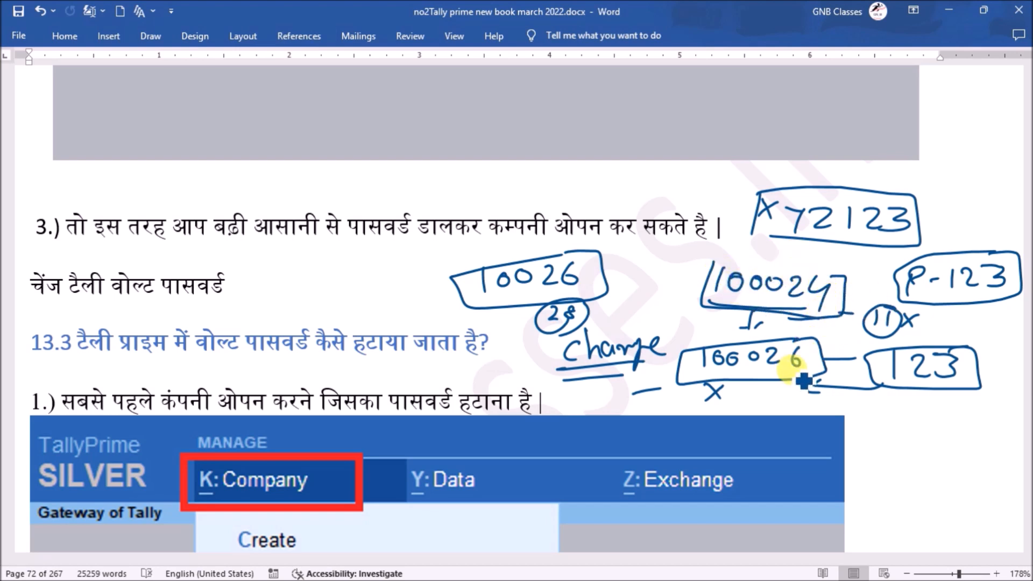
left_click_drag(729, 275, 823, 277)
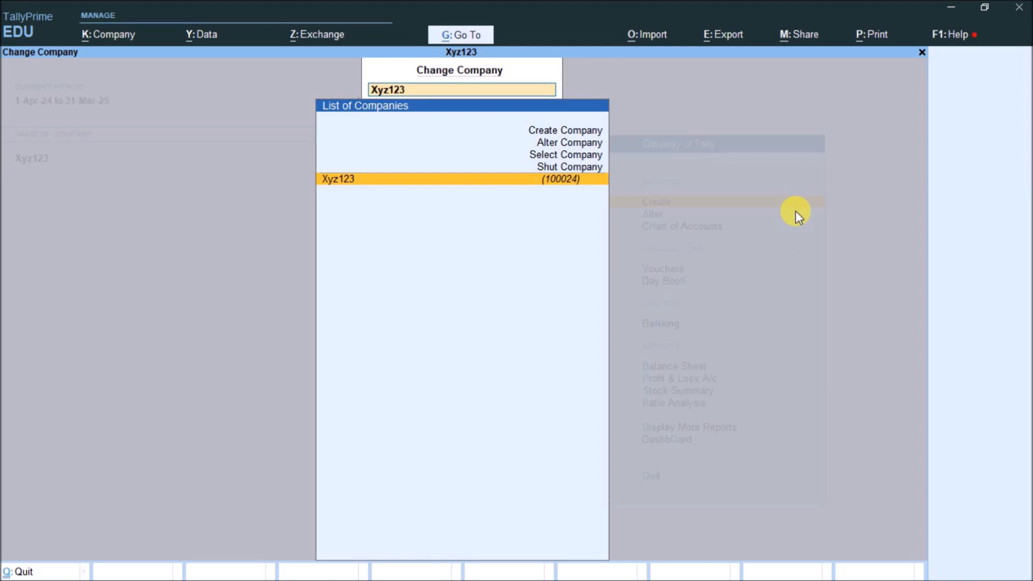
Open the TallyVault settings for Xyz123 from the Alt+K company options
key("Escape")
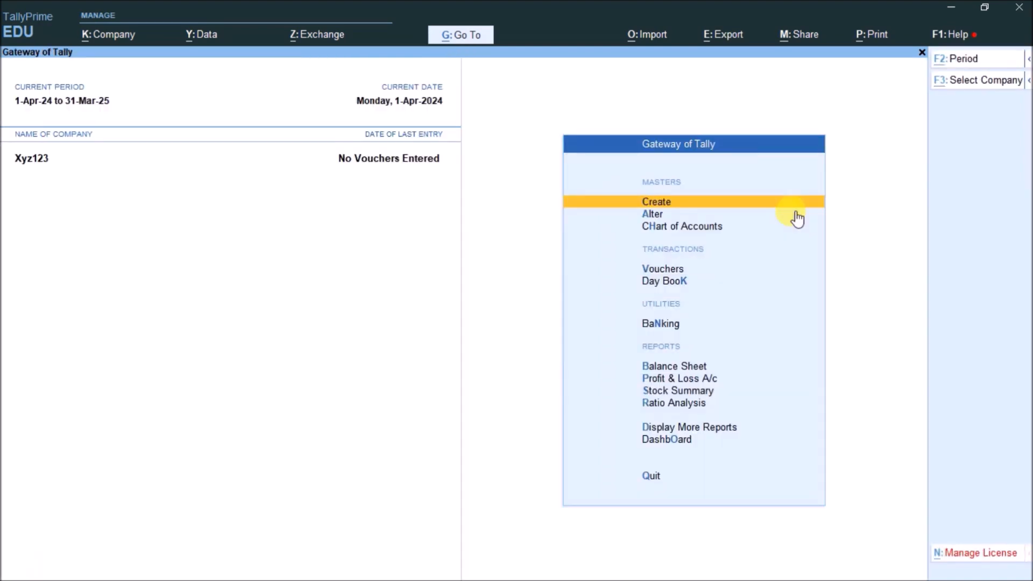
key("alt+k")
key("Down")
key("Down")
key("Down")
key("Down")
key("Down")
key("Down")
key("Down")
key("Down")
key("Down")
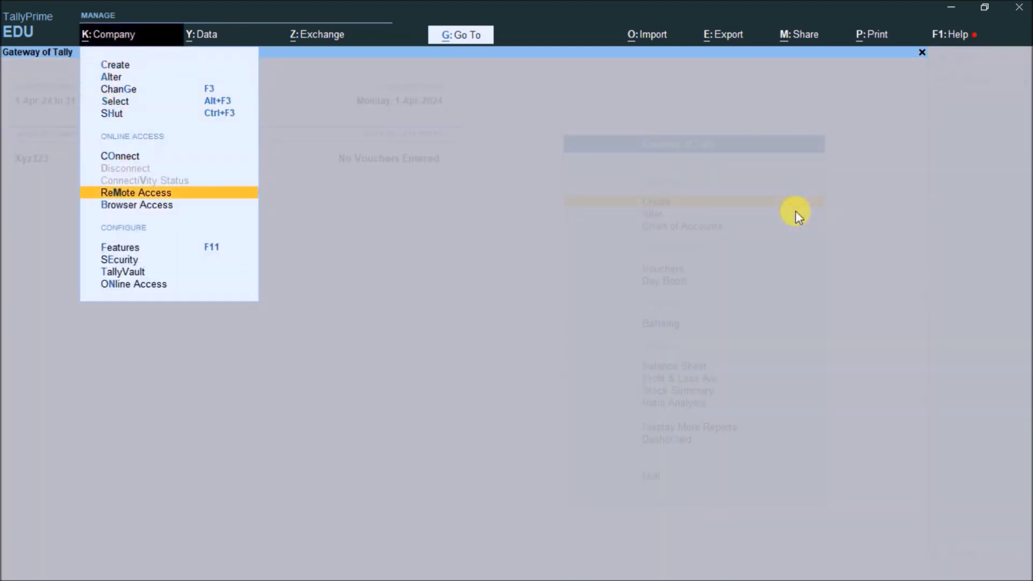
key("Down")
key("Return")
key("Return")
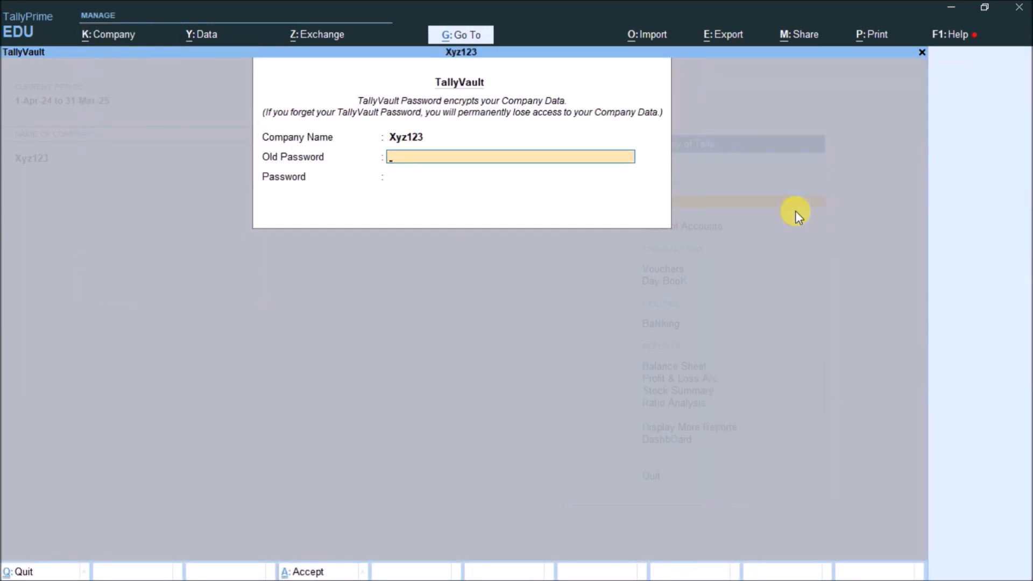
Enter the old and new vault passwords, confirm the alteration, and dismiss the new-company 100026 notice
key("Return")
type("**")
key("Return")
type("**")
key("Return")
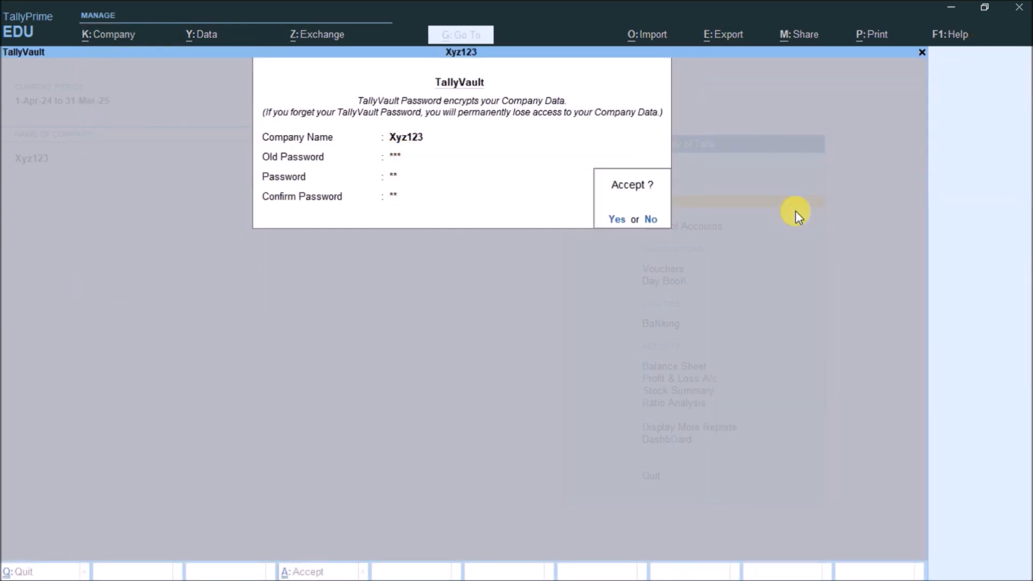
key("Return")
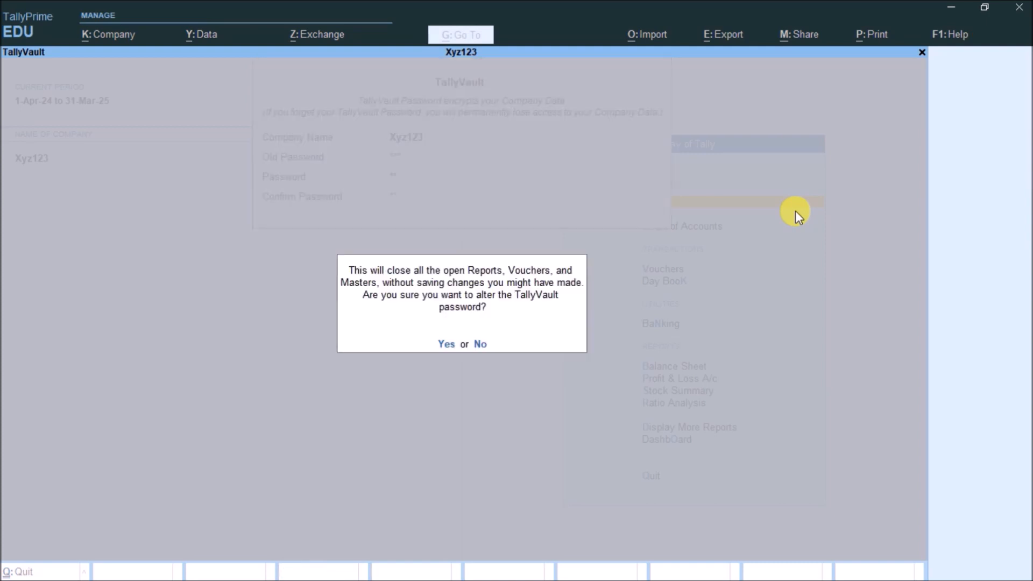
key("Return")
key("Return")
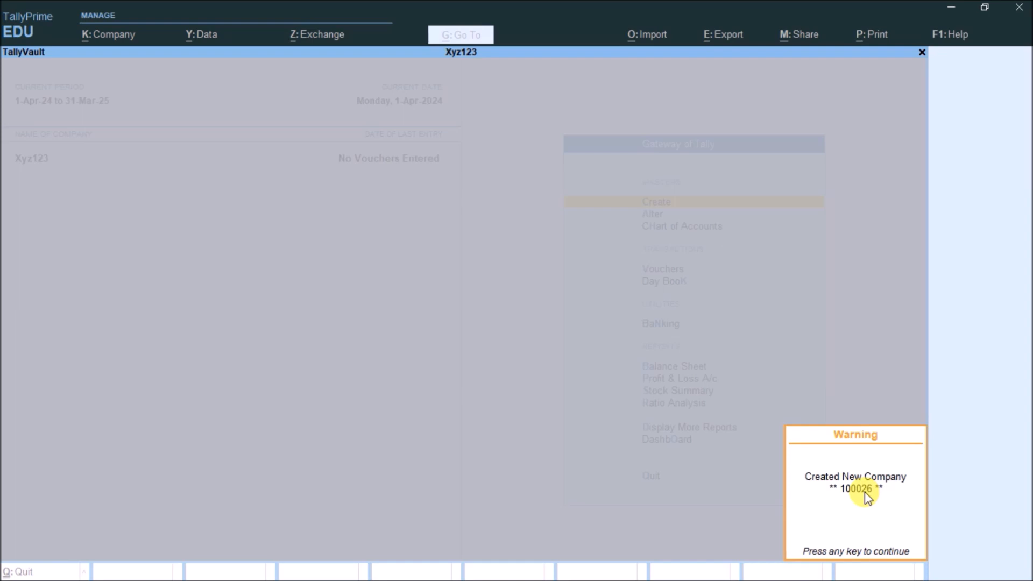
key("Return")
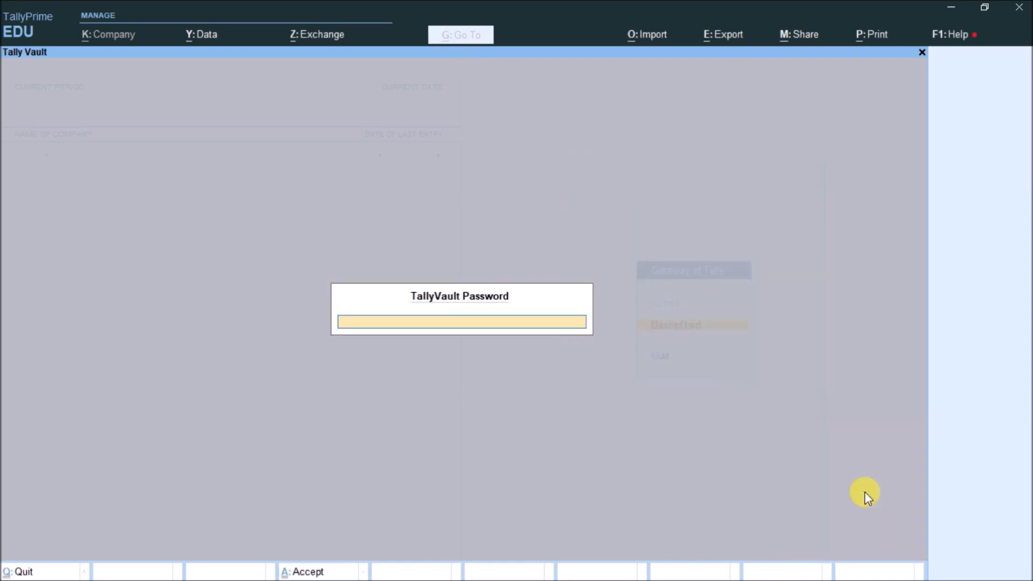
Unlock Xyz123 with its TallyVault password, then shut the company
type("**")
key("Return")
key("F3")
key("Up")
key("Return")
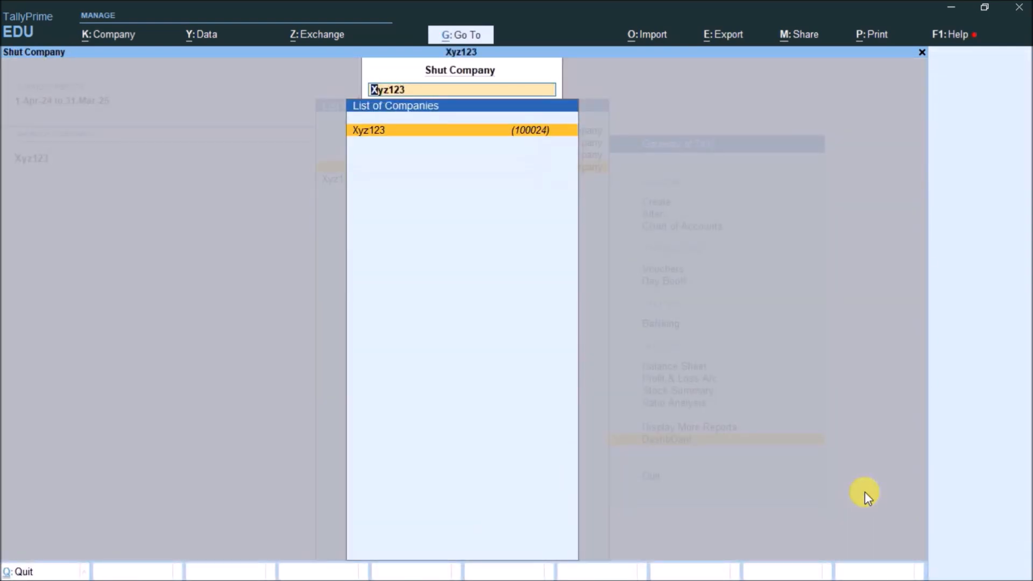
key("Return")
key("y")
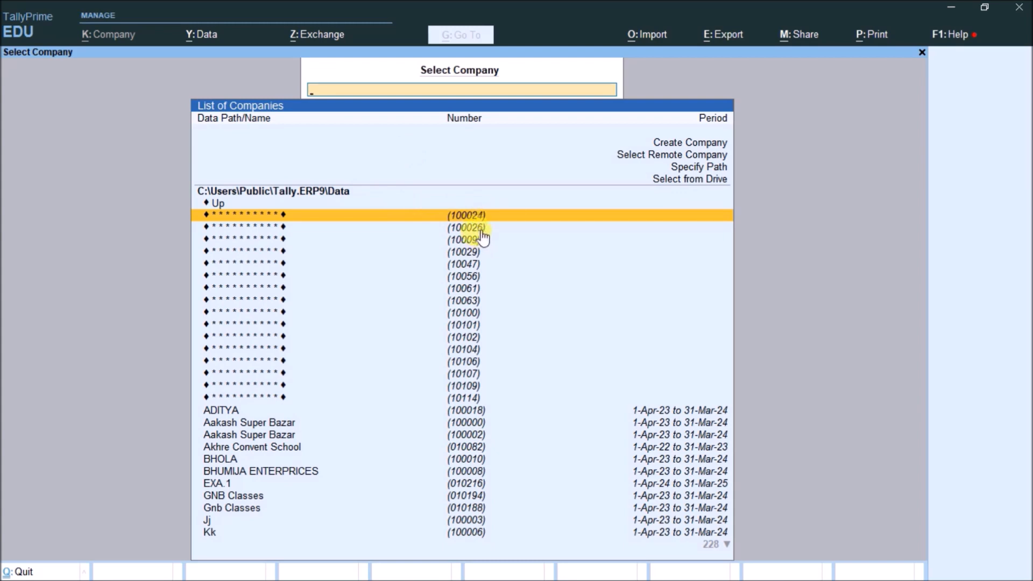
Load encrypted company 100026 with its TallyVault password, then shut it again
left_click(486, 231)
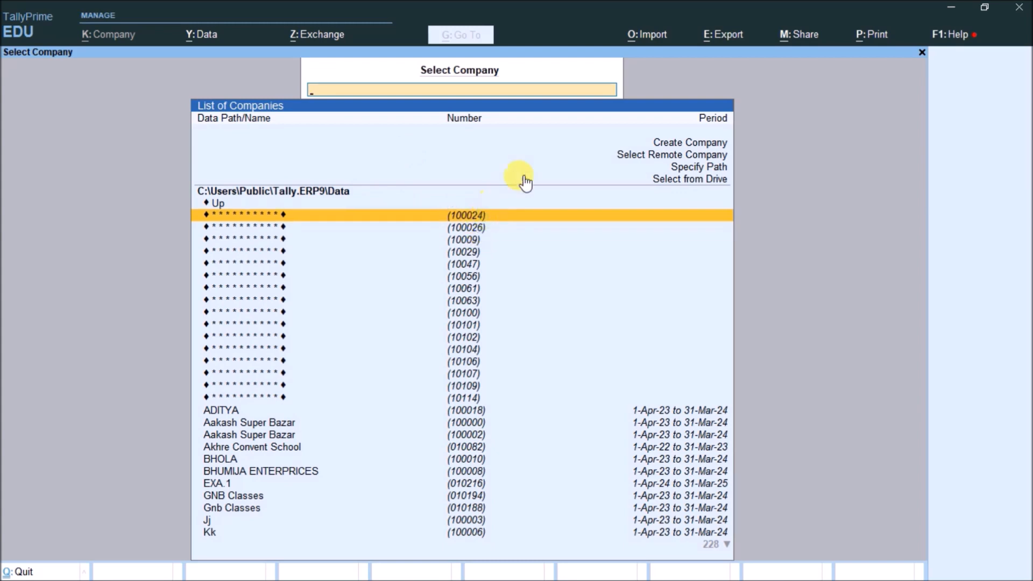
key("Return")
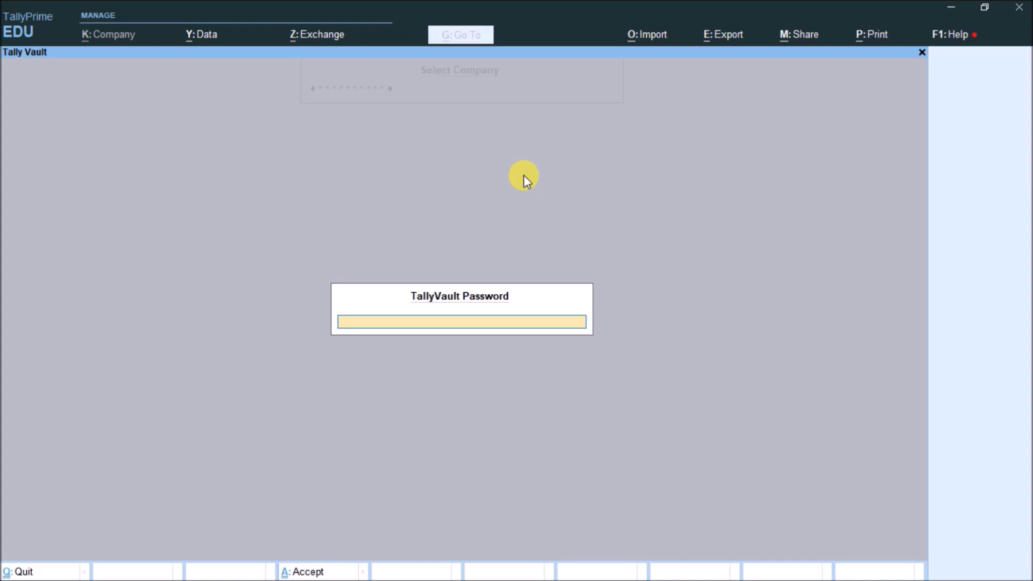
key("Return")
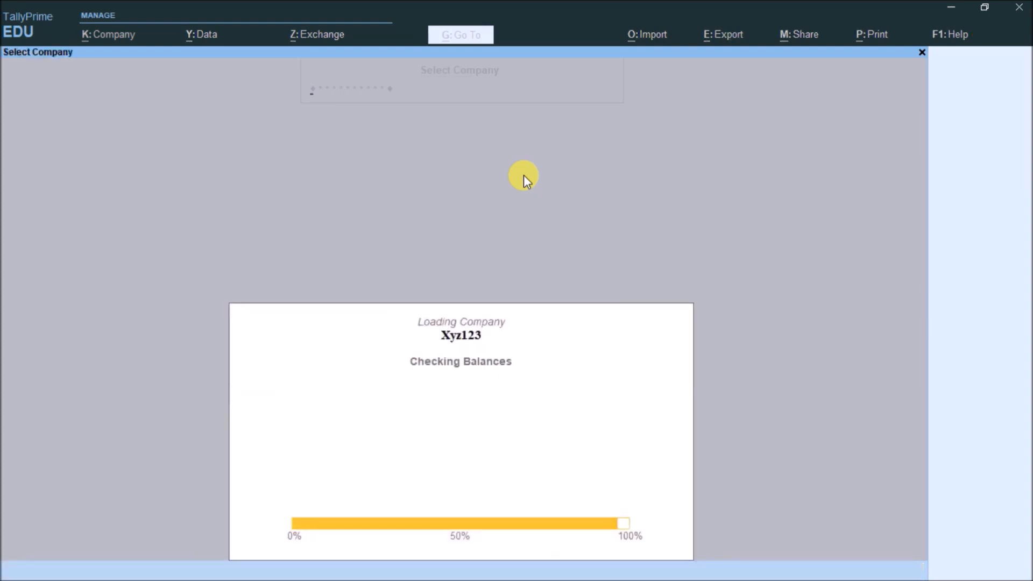
key("F3")
key("Up")
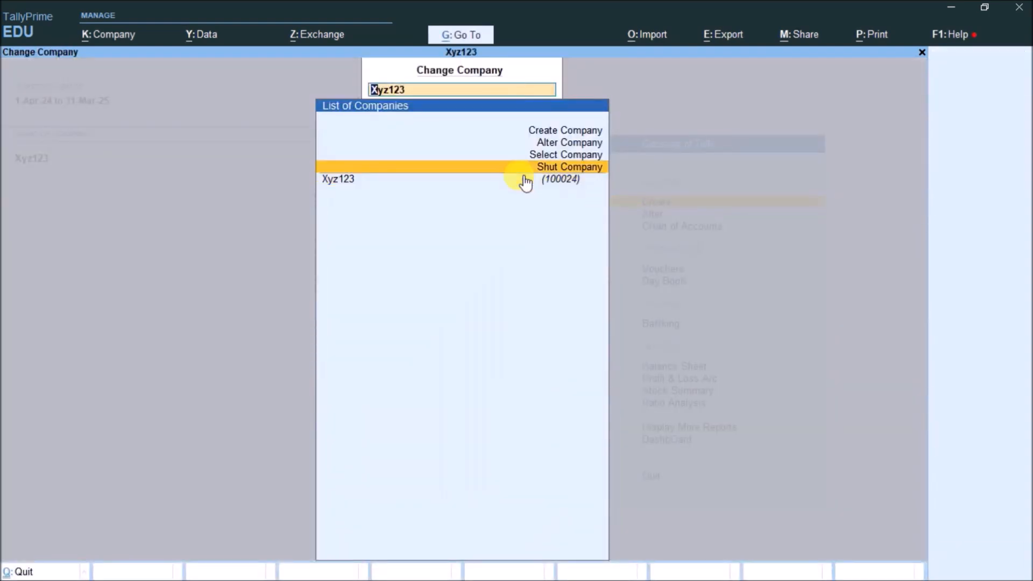
key("Return")
key("Return")
key("Return")
key("Down")
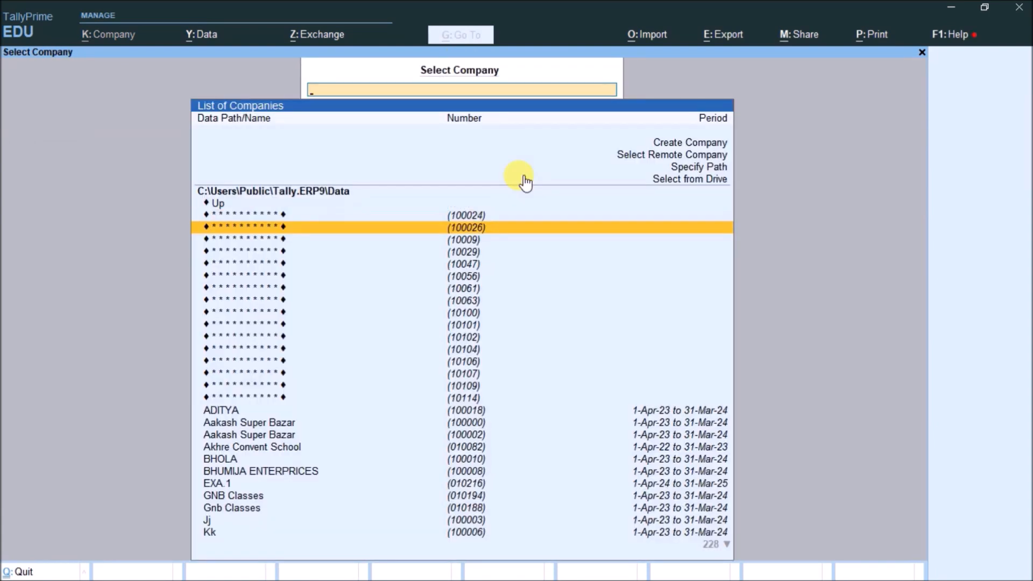
key("Return")
key("Return")
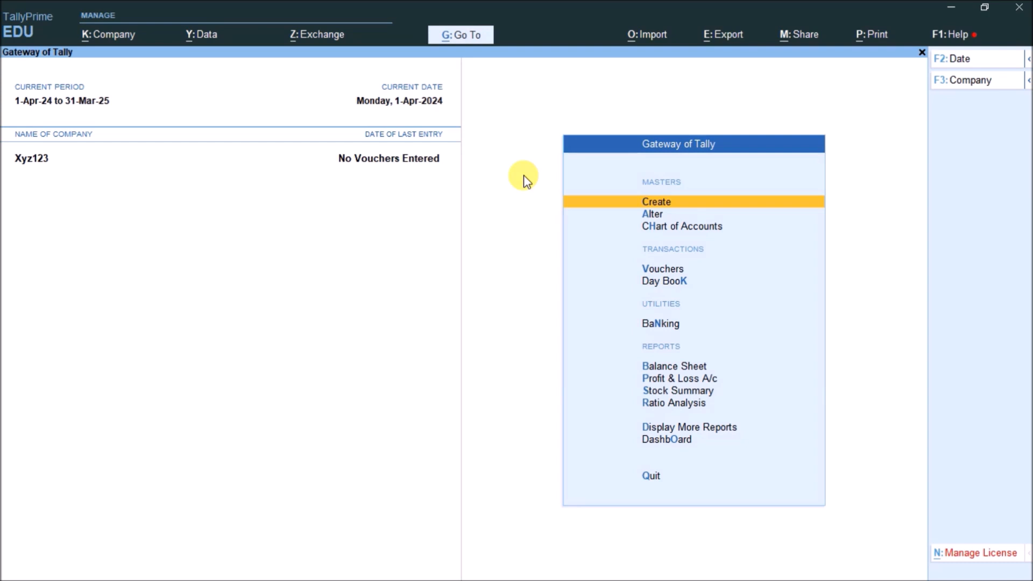
Remove Xyz123's TallyVault password using the old password and a blank new one, creating copy 100027
key("alt+k")
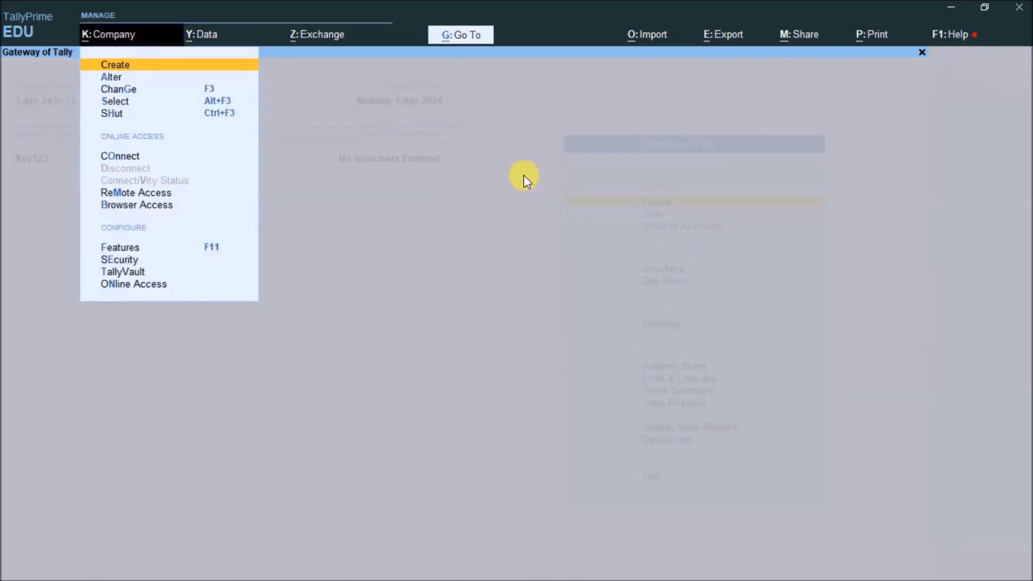
key("Down")
key("Down")
key("Down")
key("Down")
key("Down")
key("Down")
key("Down")
key("Down")
key("Down")
key("Down")
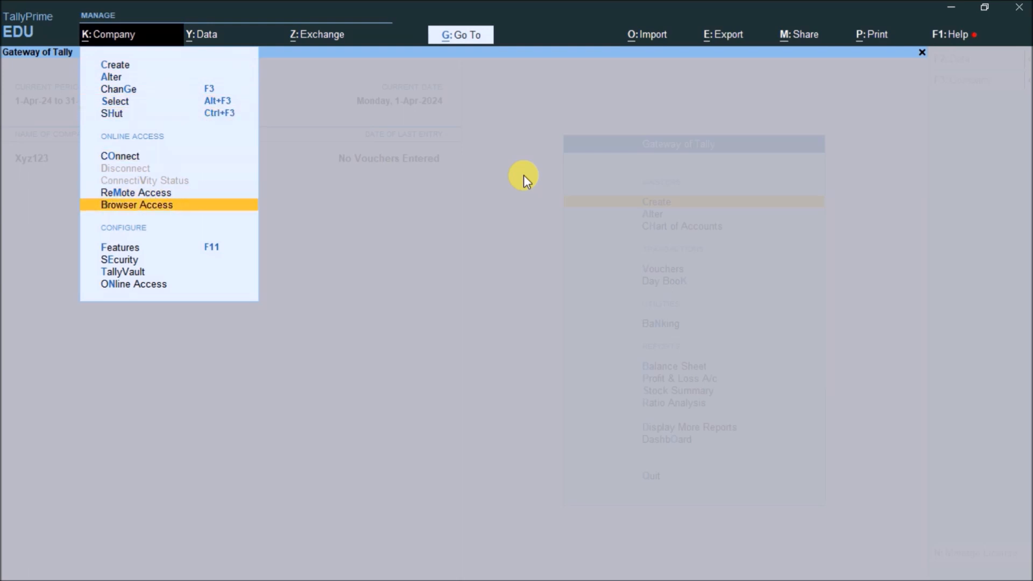
key("Return")
key("Return")
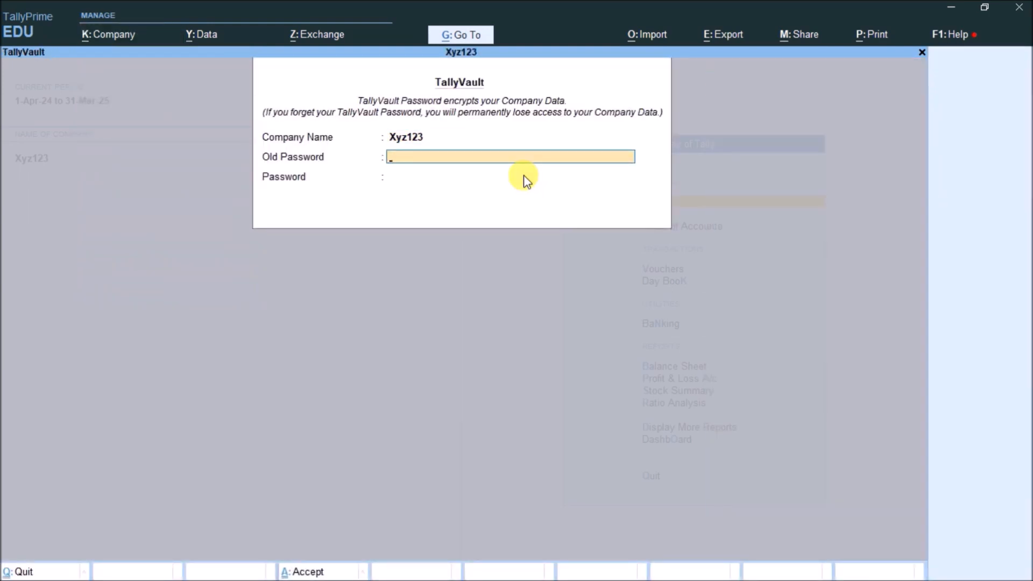
type("123")
key("Return")
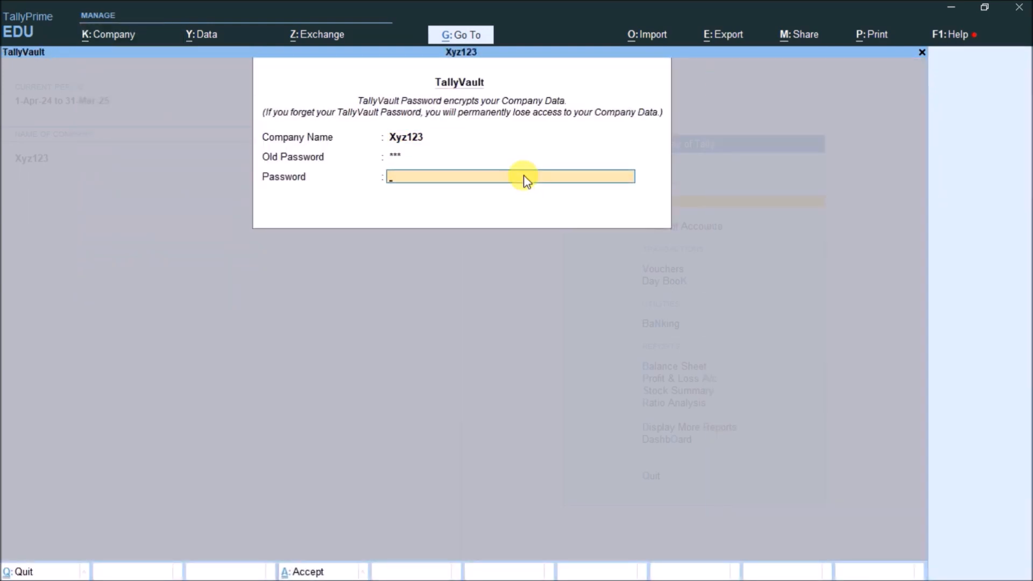
key("Return")
key("Return")
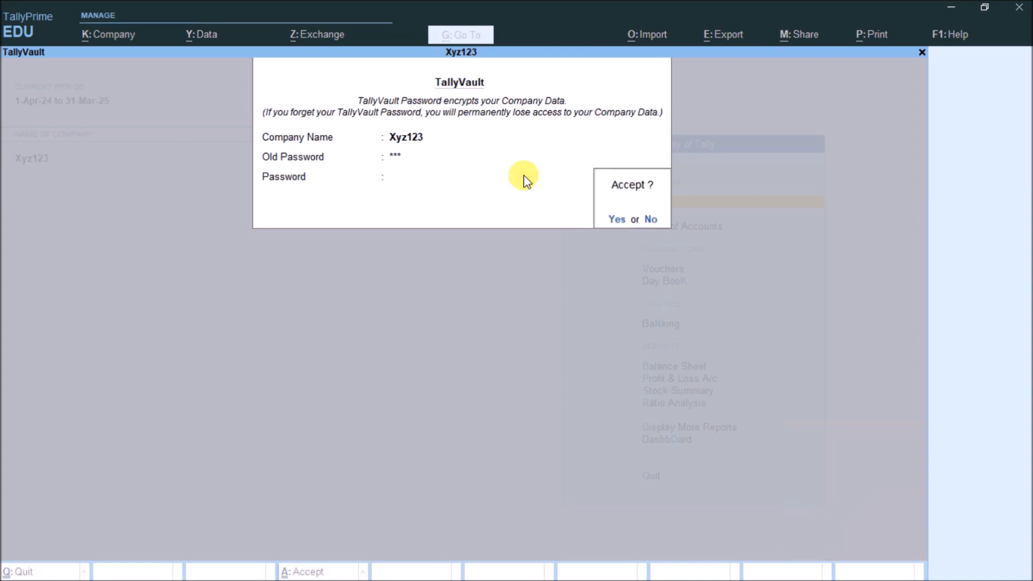
key("Return")
key("Return")
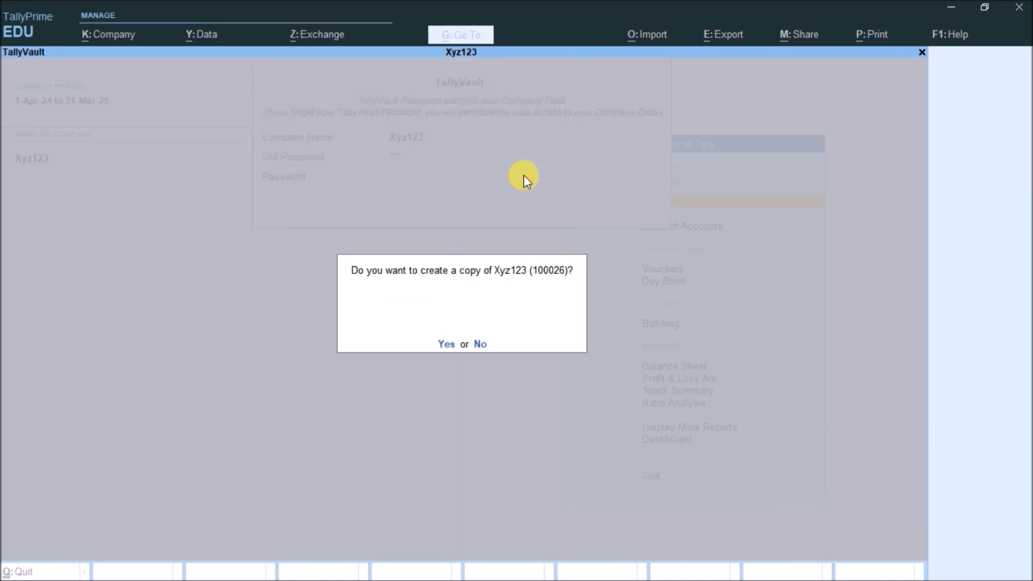
key("Return")
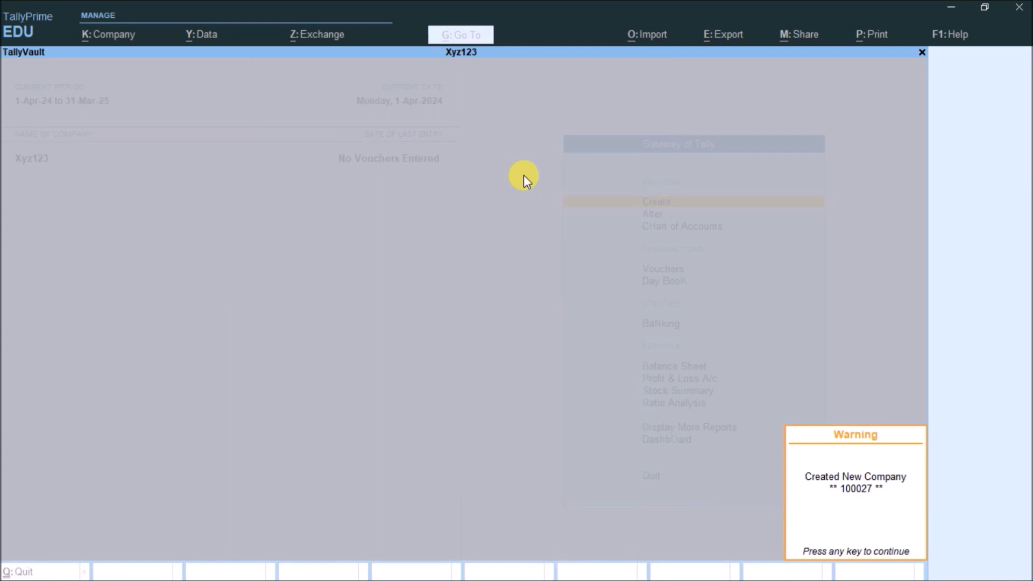
key("Return")
Shut Xyz123 and reselect it by name from the company list
key("F3")
key("Up")
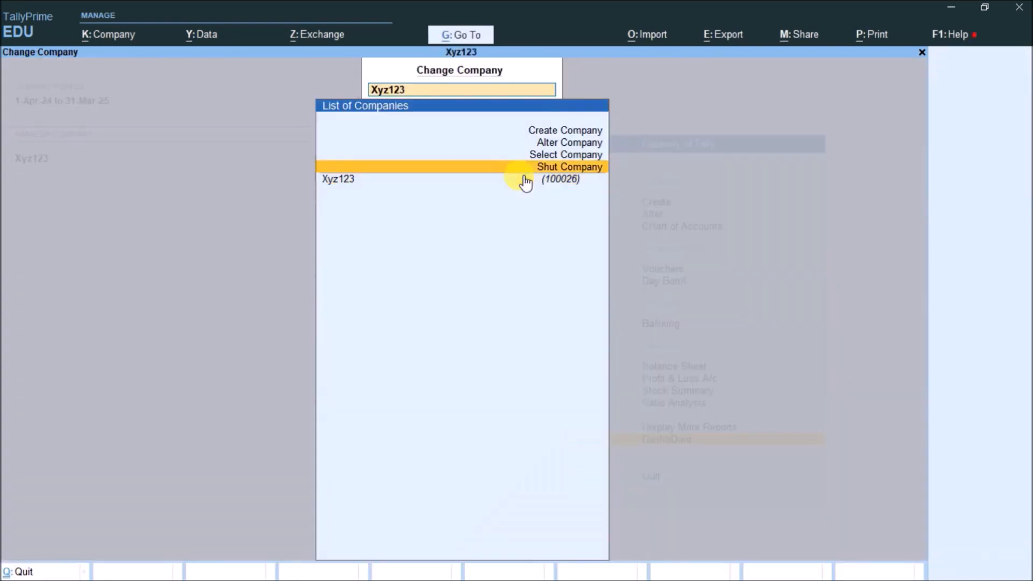
key("Return")
key("Return")
key("Return")
type("xyz")
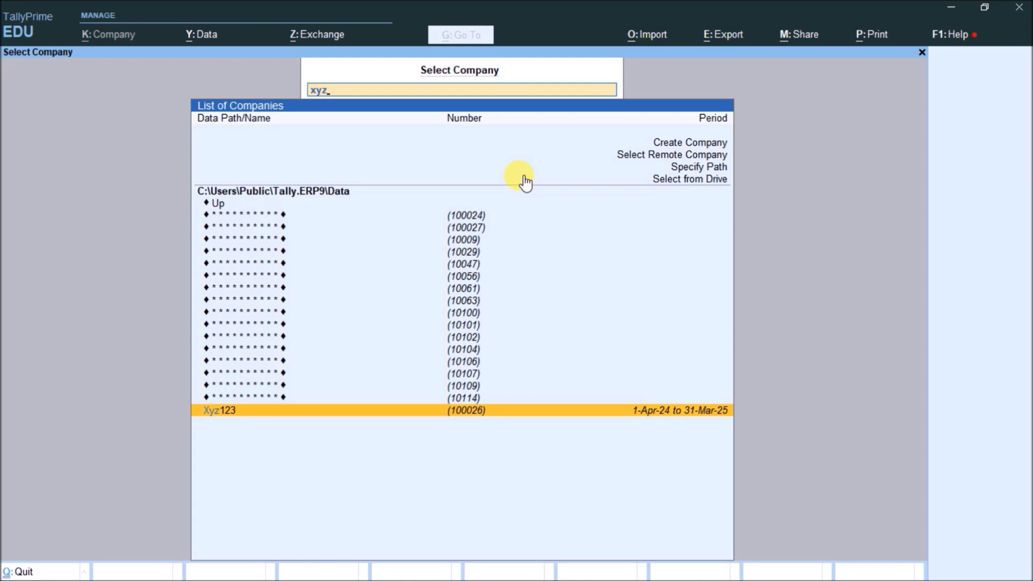
key("Return")
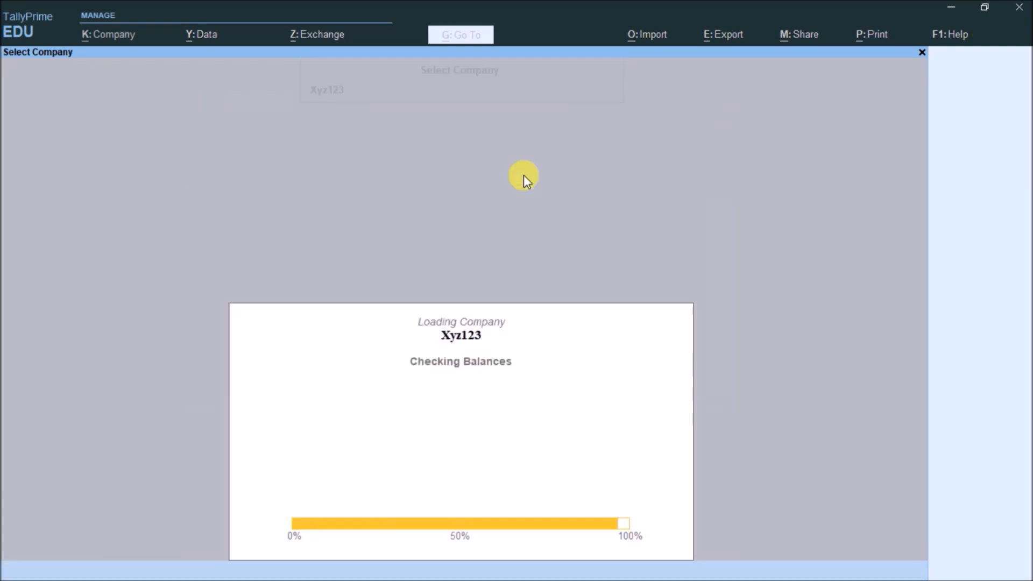